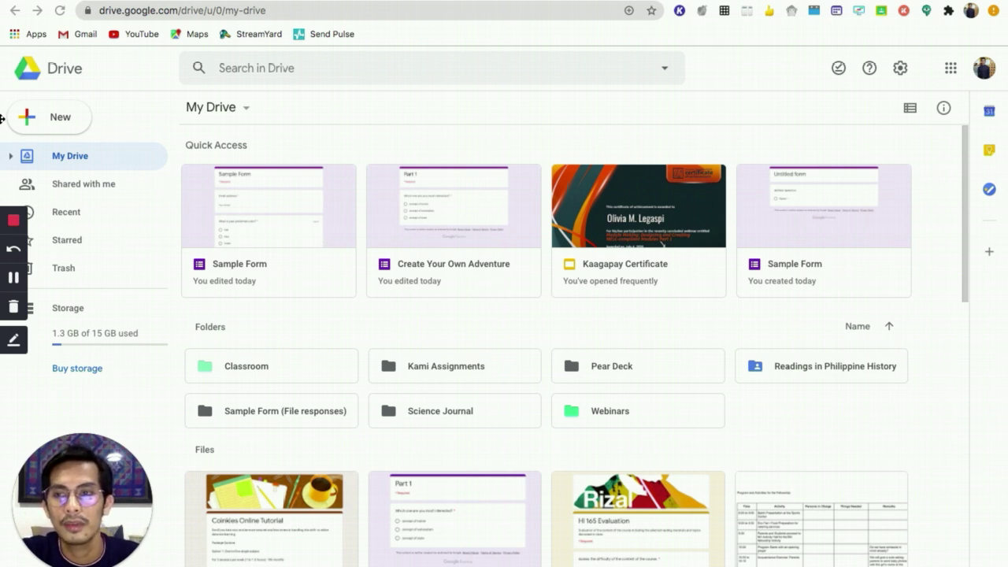
# Start a new Google Form from a template to open the Forms template gallery.
pyautogui.click(126, 108)
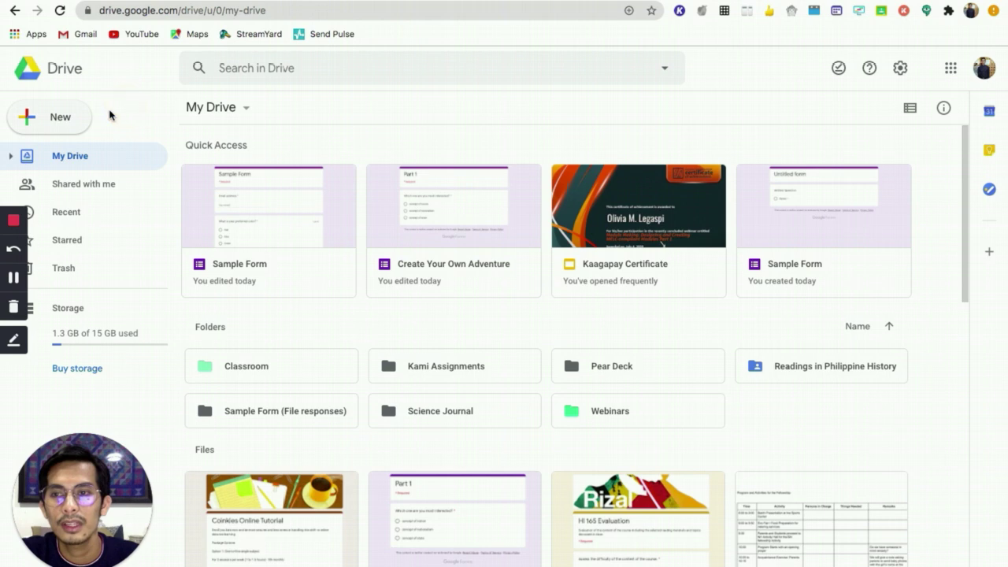
pyautogui.scroll(5, 110, 115)
pyautogui.hscroll(-2, 110, 115)
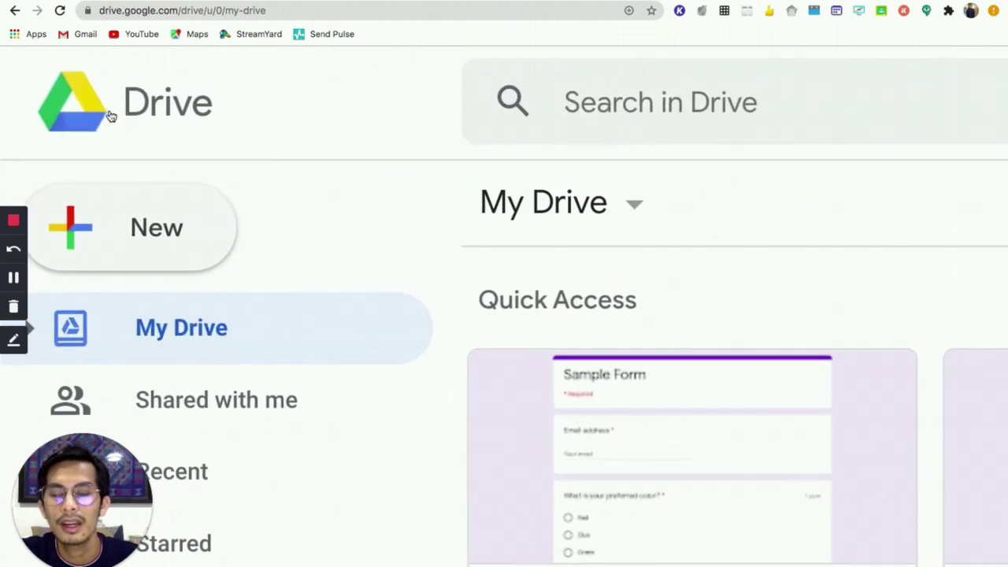
pyautogui.scroll(-2, 109, 115)
pyautogui.click(127, 144)
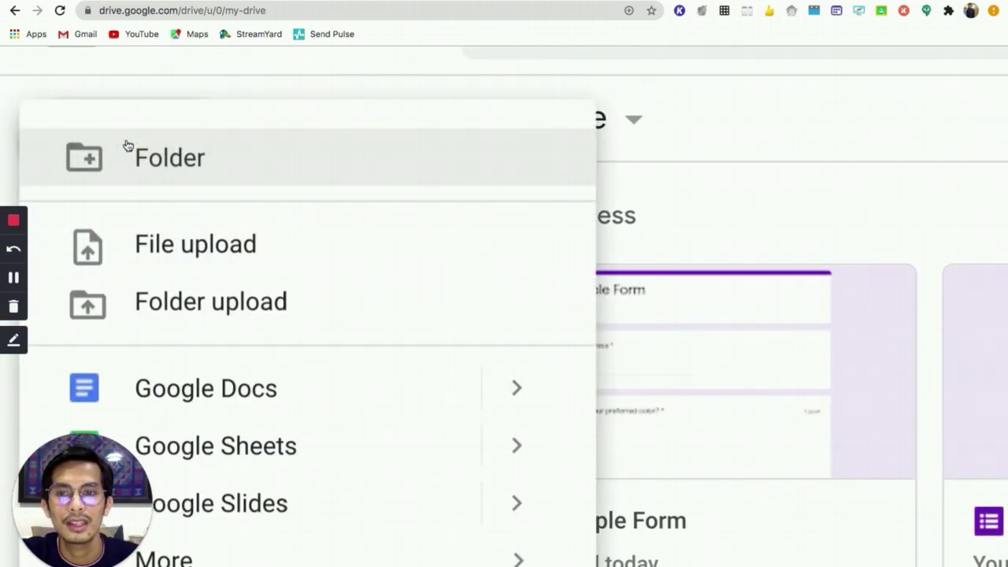
pyautogui.scroll(-5, 229, 283)
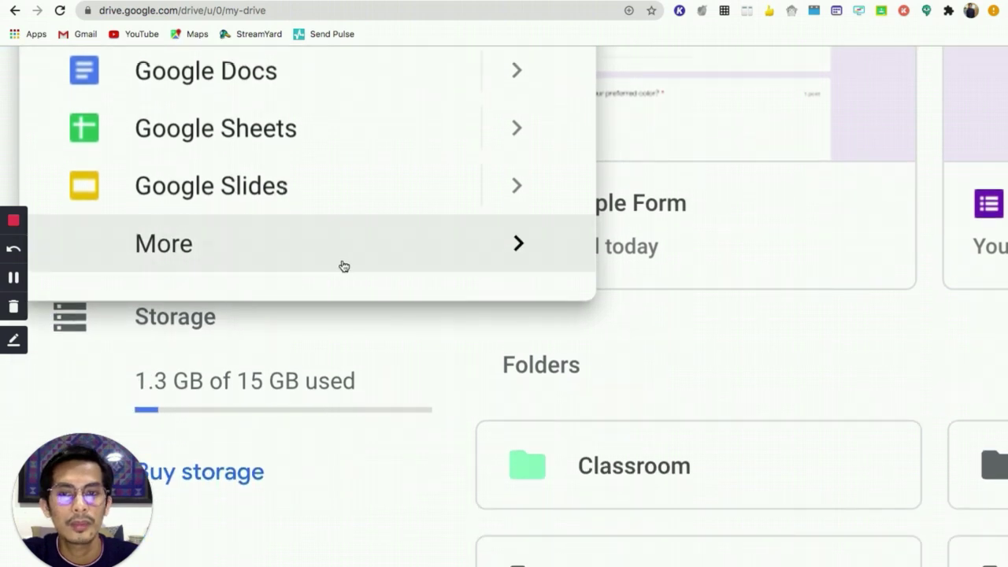
pyautogui.moveTo(340, 266)
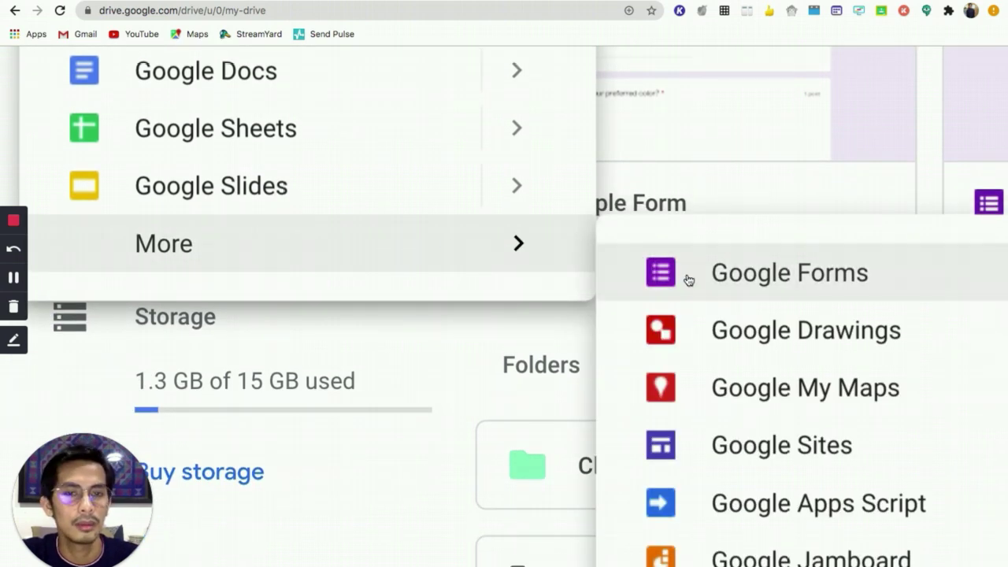
pyautogui.hscroll(5, 726, 274)
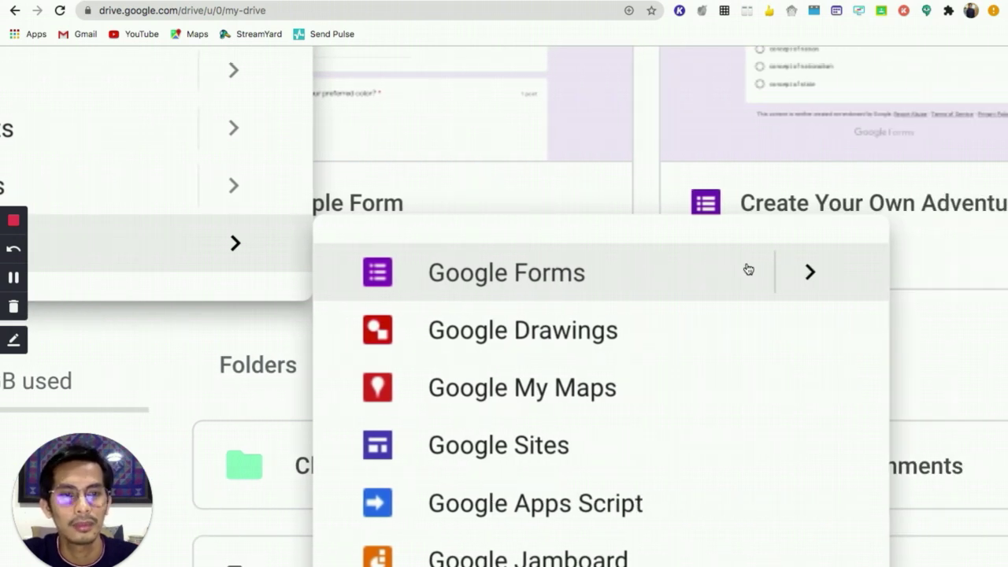
pyautogui.hscroll(4, 761, 268)
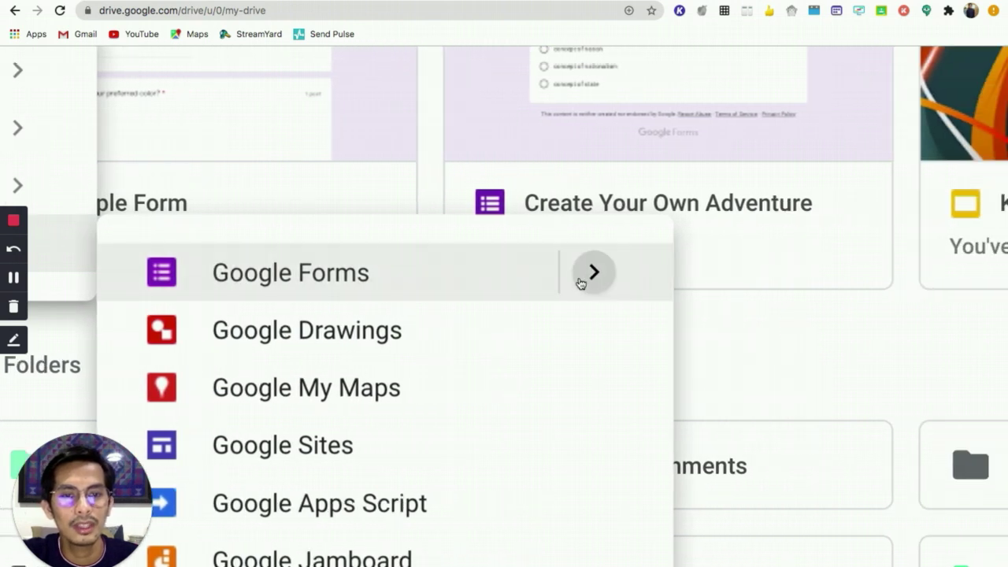
pyautogui.moveTo(581, 283)
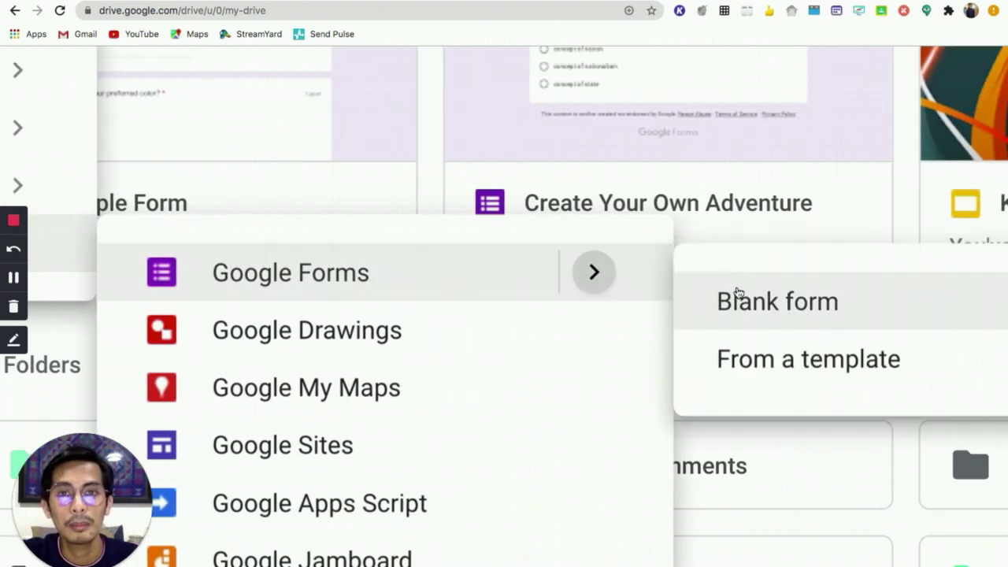
pyautogui.click(768, 356)
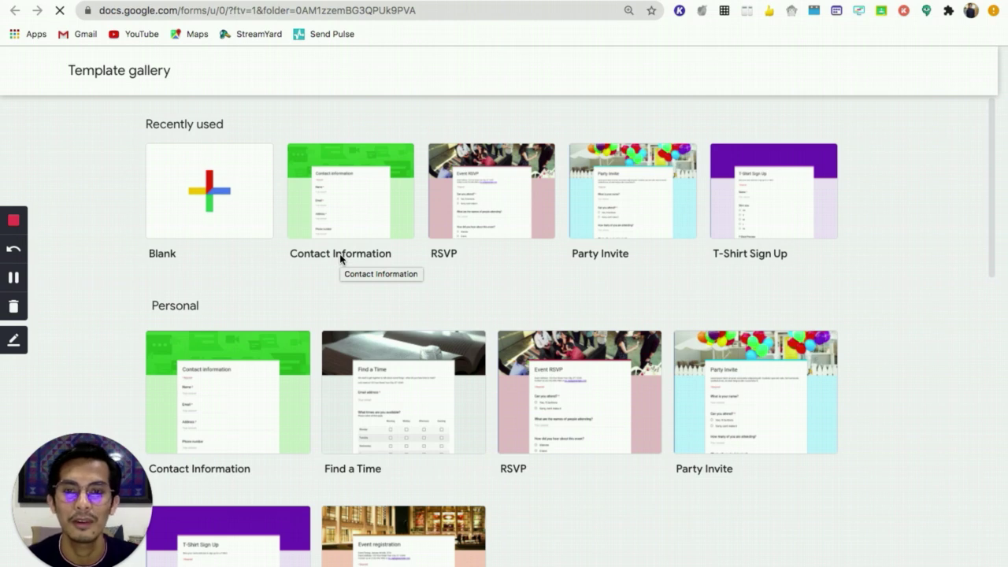
# Look through the form templates in the Recently used, Personal, Work and Education categories.
pyautogui.scroll(5, 340, 254)
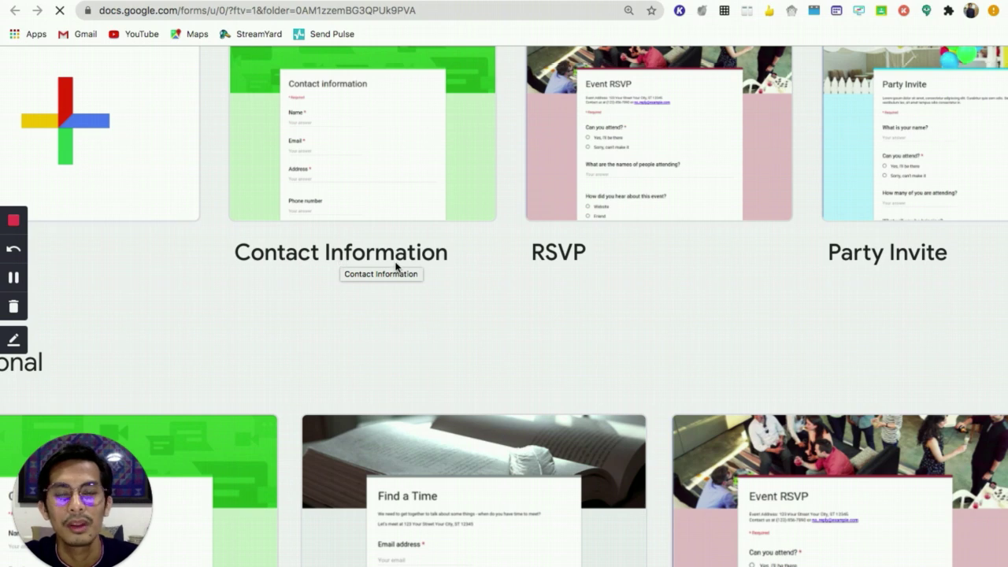
pyautogui.scroll(-5, 397, 267)
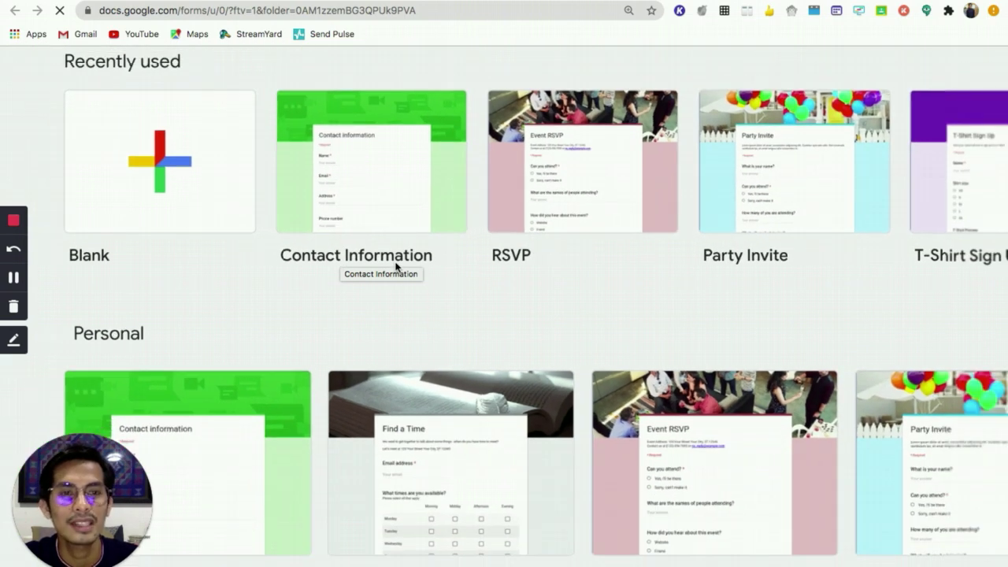
pyautogui.scroll(-5, 396, 267)
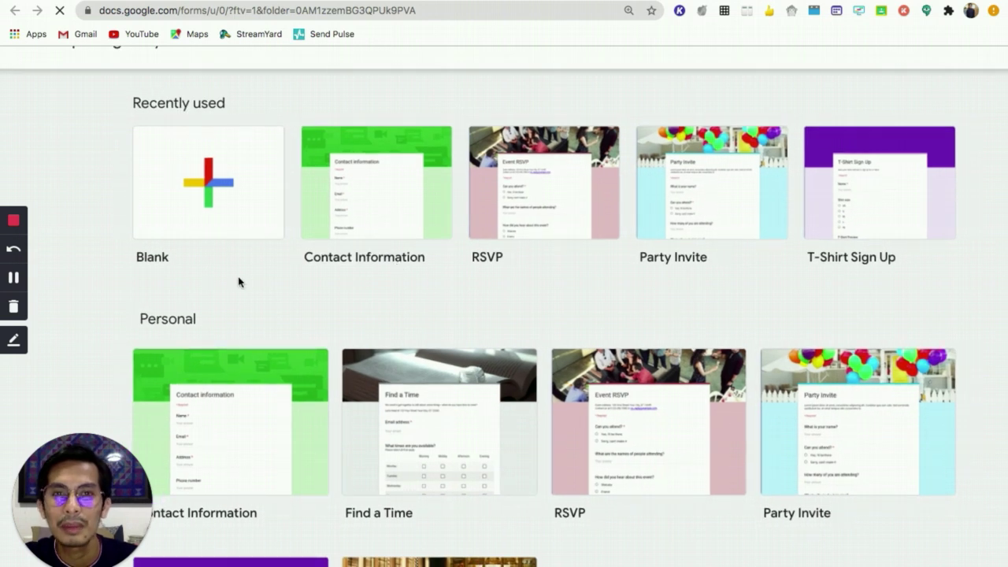
pyautogui.scroll(-4, 240, 282)
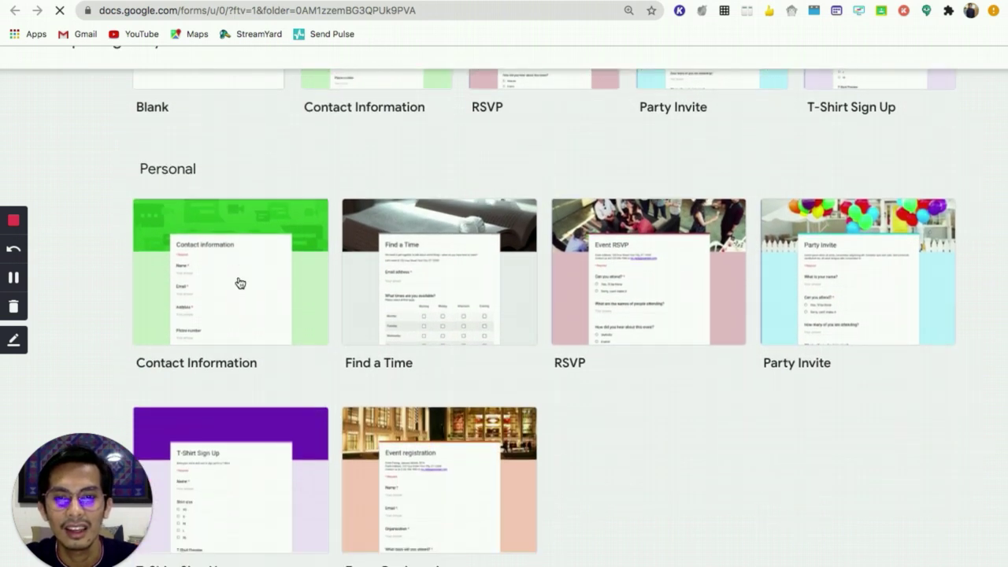
pyautogui.scroll(-1, 239, 281)
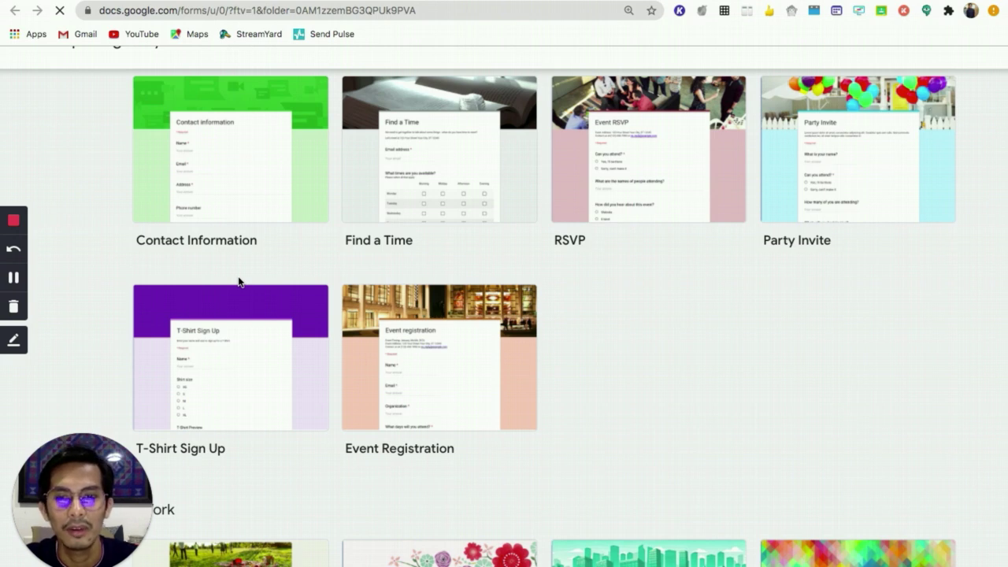
pyautogui.scroll(-5, 239, 282)
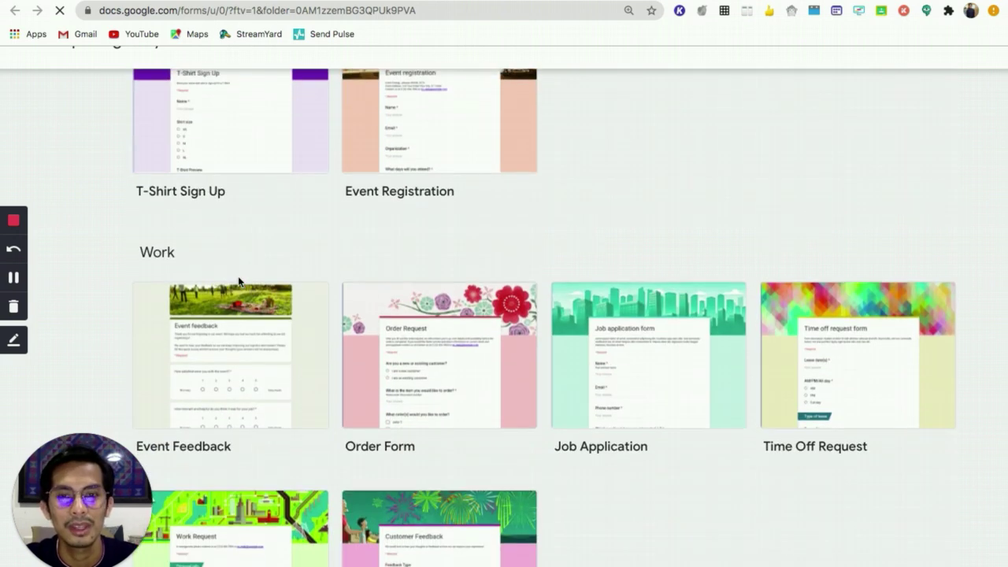
pyautogui.scroll(-4, 239, 282)
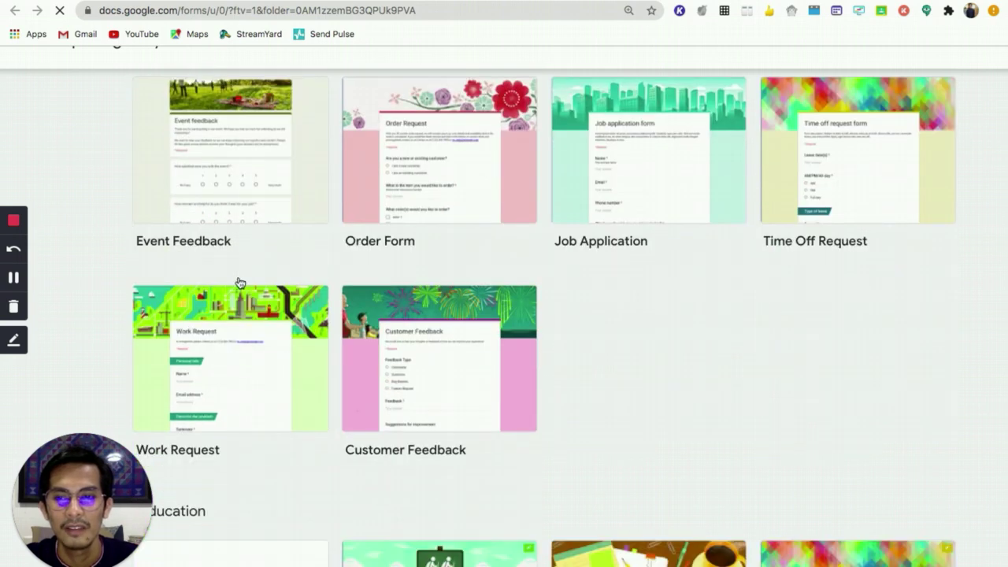
pyautogui.scroll(-6, 240, 282)
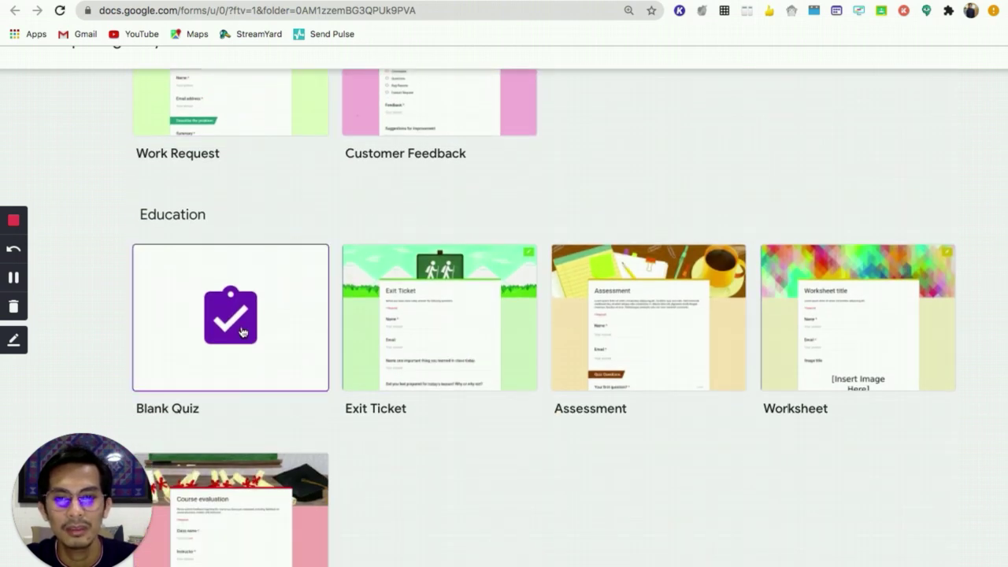
pyautogui.keyDown('ctrl'); pyautogui.scroll(3, 245, 332); pyautogui.keyUp('ctrl')
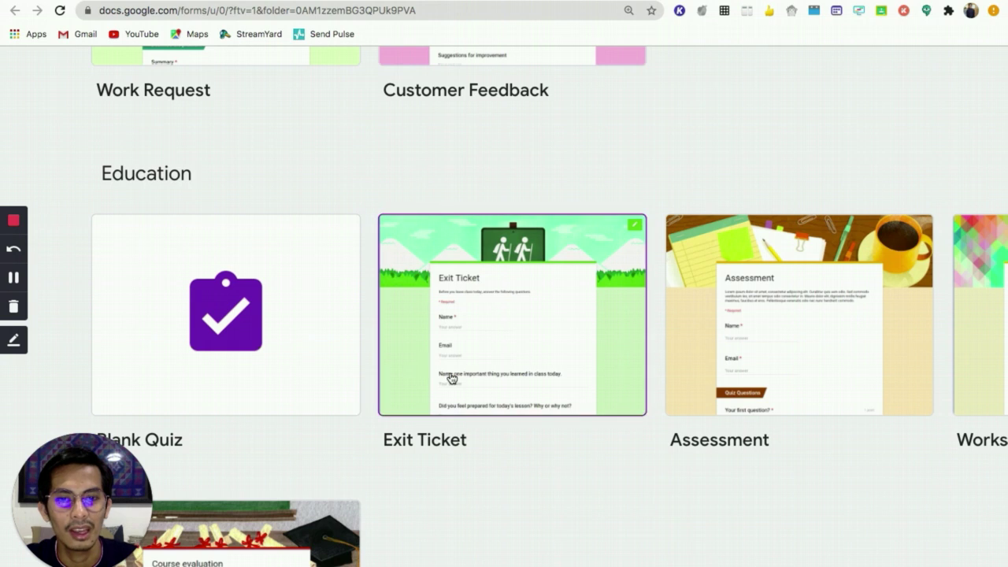
pyautogui.scroll(-2, 693, 351)
pyautogui.hscroll(4, 779, 293)
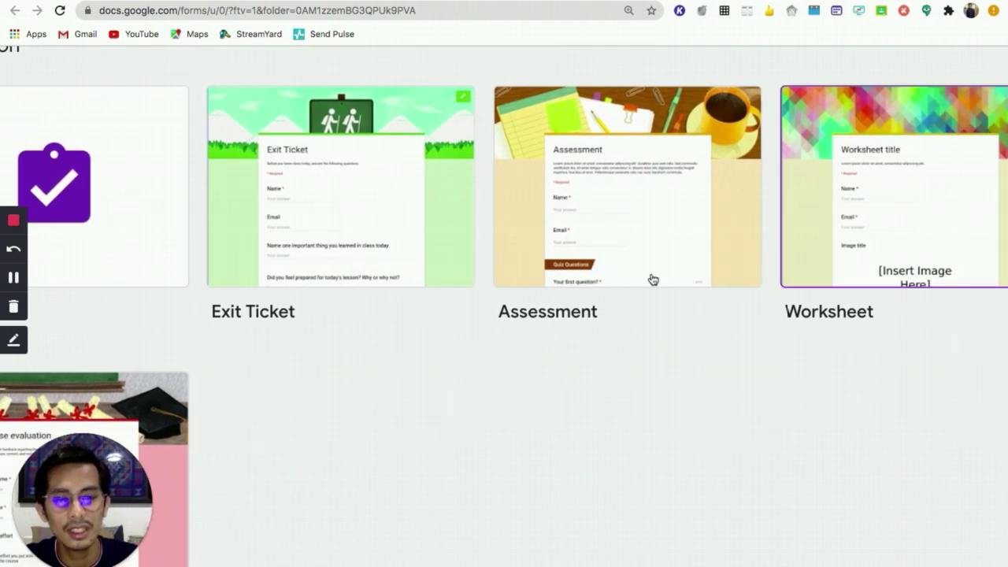
pyautogui.hscroll(-5, 331, 308)
pyautogui.scroll(-2, 317, 446)
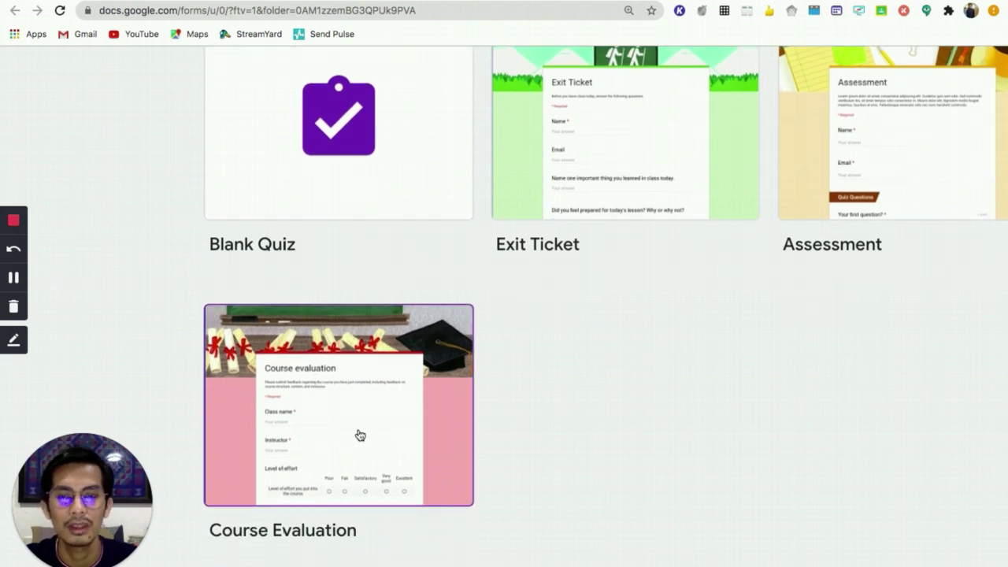
pyautogui.scroll(-5, 360, 436)
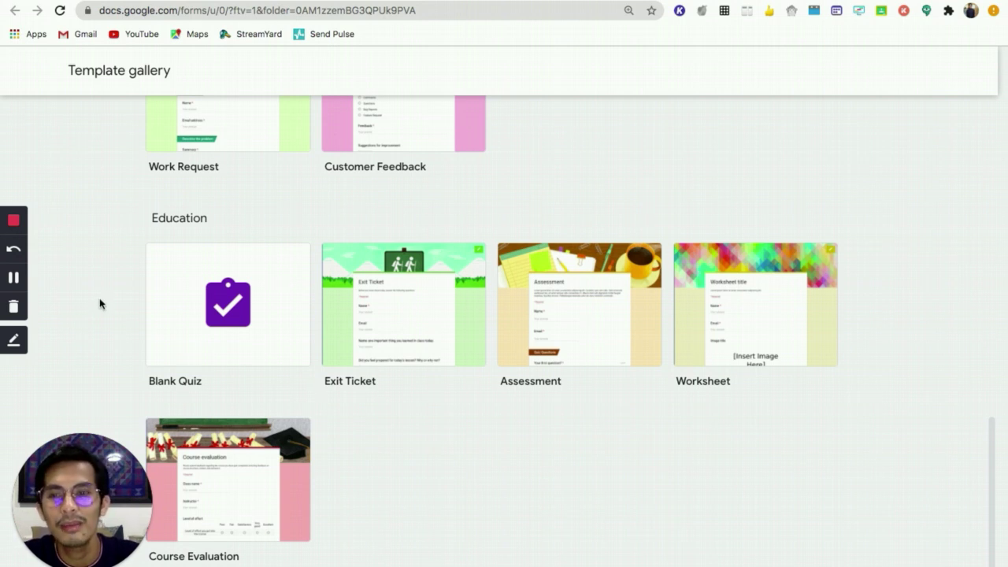
# Create a new blank form from the Recently used templates.
pyautogui.scroll(6, 100, 304)
pyautogui.scroll(5, 99, 303)
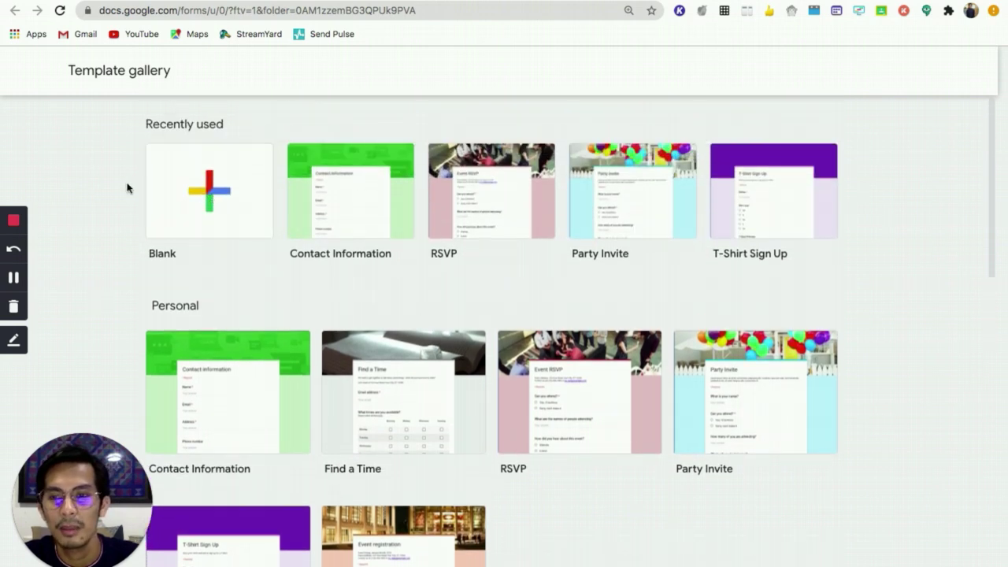
pyautogui.scroll(5, 127, 187)
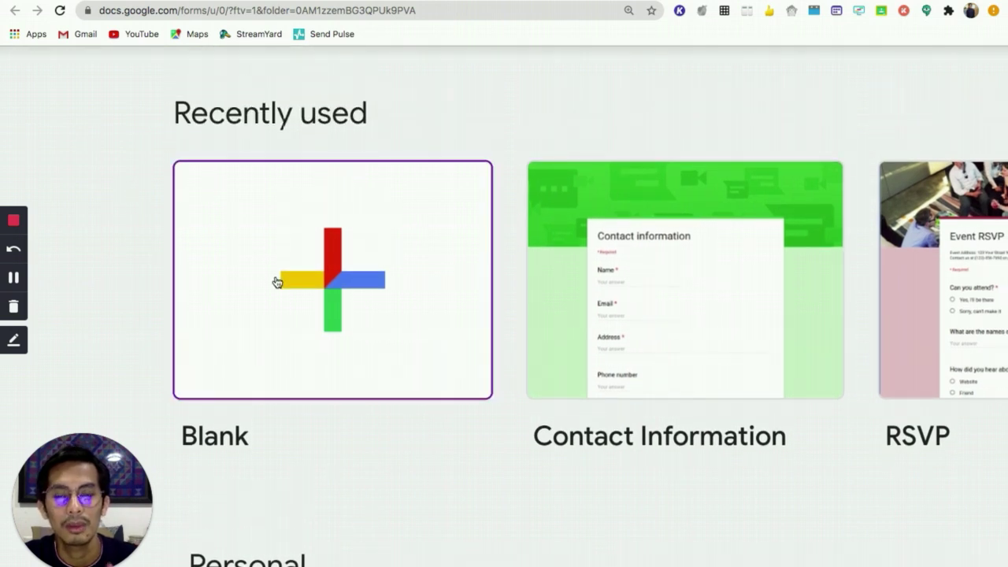
pyautogui.click(330, 281)
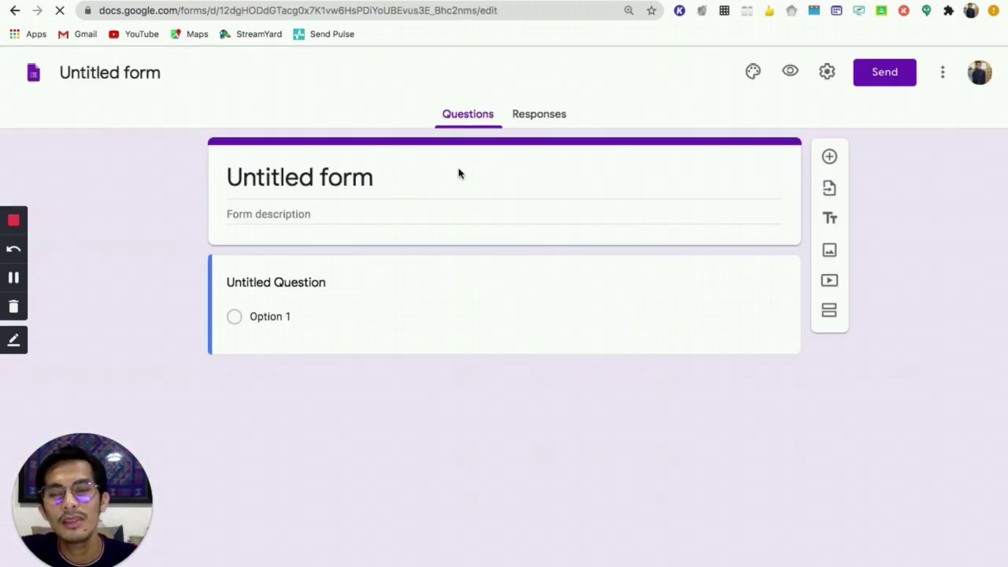
# Rename the untitled form as "Sample Form".
pyautogui.click(123, 76)
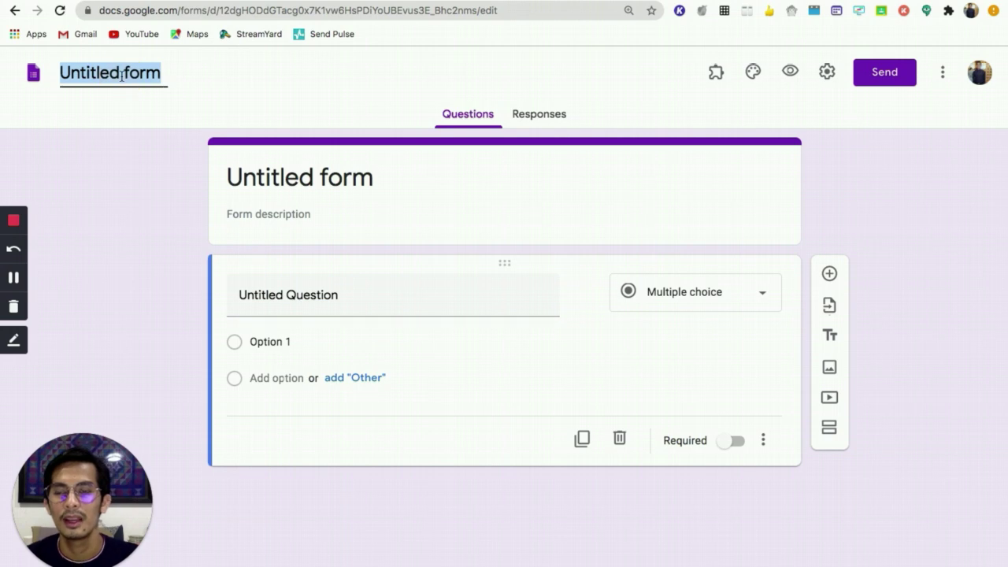
pyautogui.scroll(5, 122, 75)
pyautogui.hscroll(-2, 122, 75)
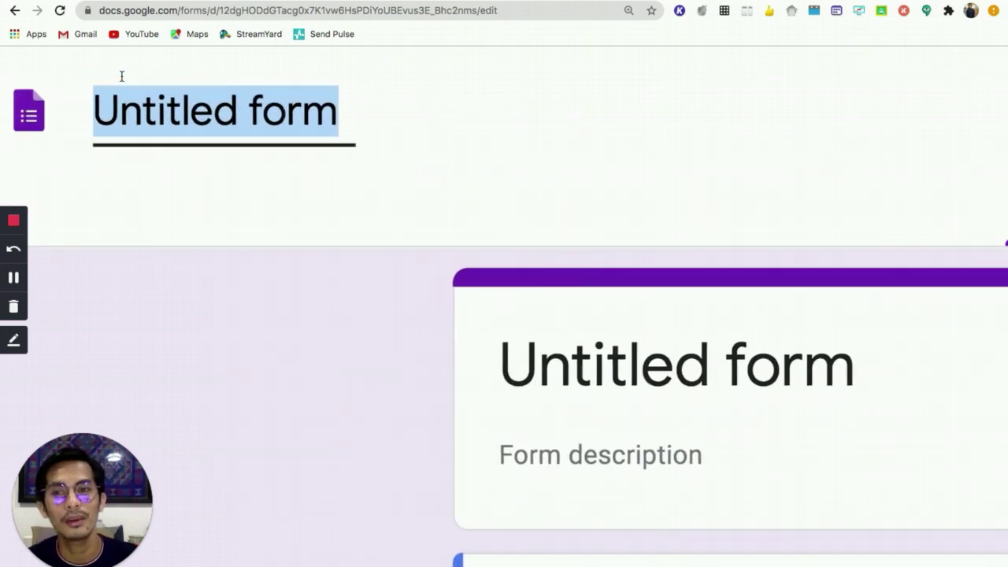
pyautogui.write('Sample')
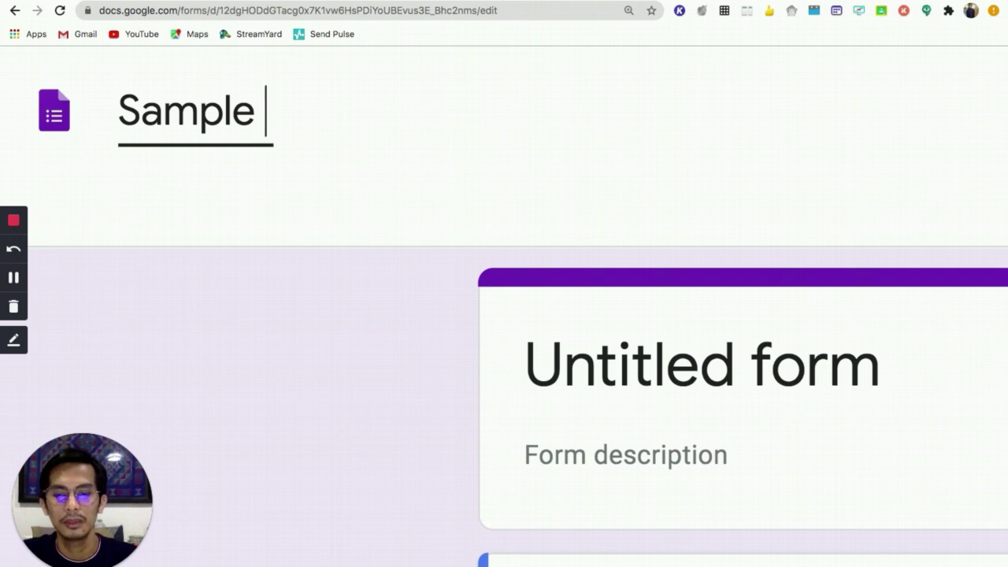
pyautogui.write(' Form')
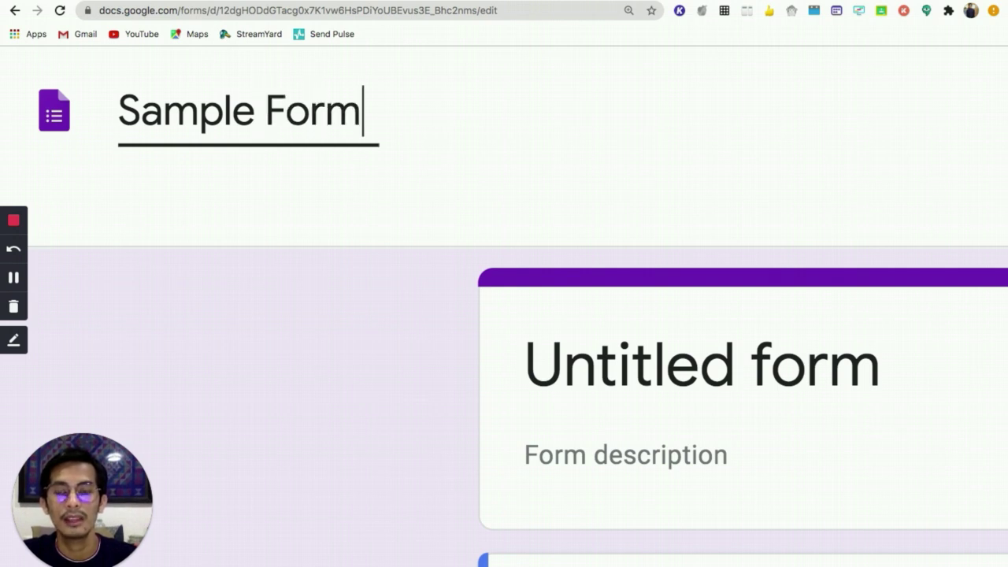
pyautogui.click(290, 211)
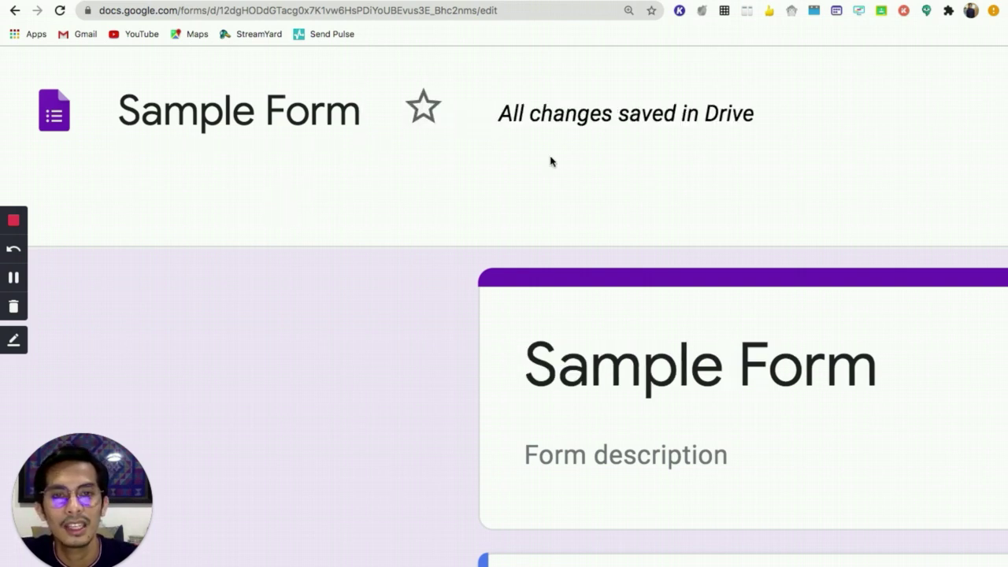
# Star the form so that it is marked as a favourite in Drive.
pyautogui.hotkey('ctrl', '+')
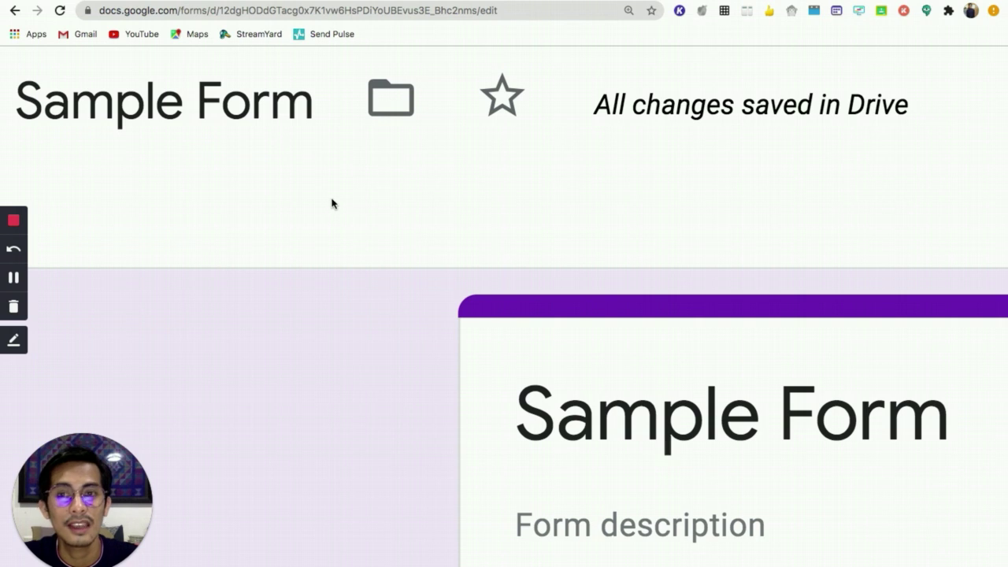
pyautogui.press('super+minus')
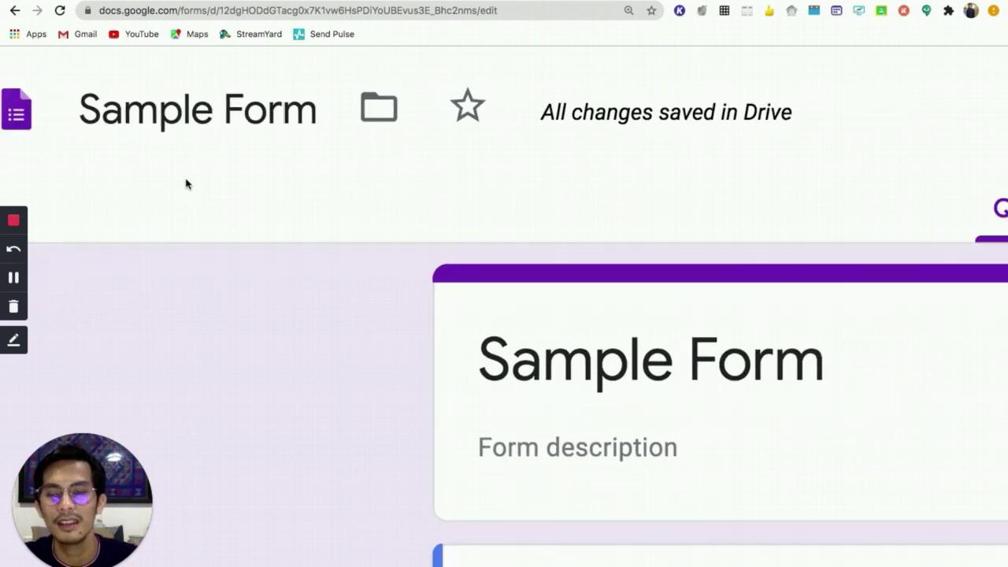
pyautogui.click(469, 110)
pyautogui.click(476, 115)
pyautogui.click(476, 115)
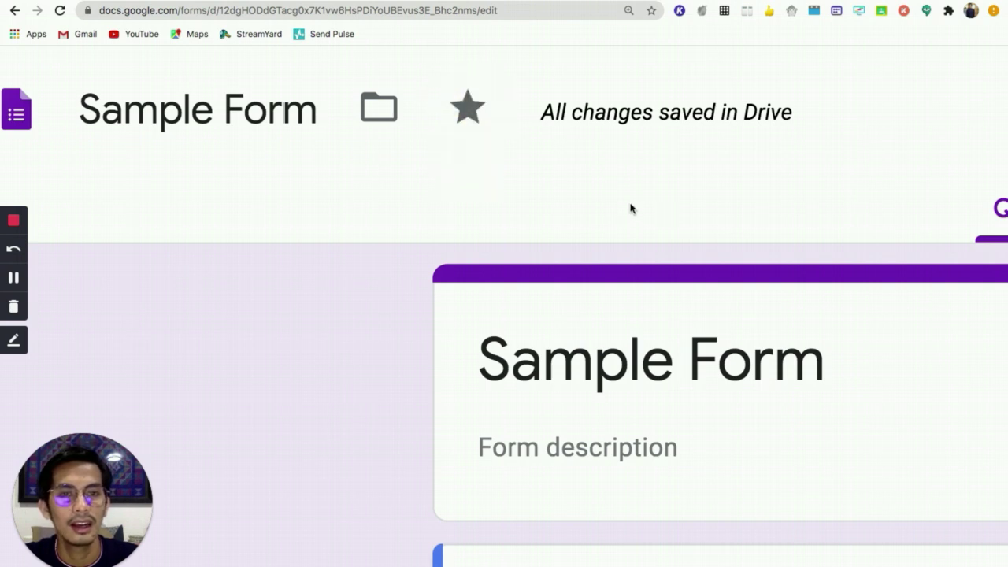
# Examine the form editor's layout and its add-ons, theme and preview controls.
pyautogui.press('super+minus')
pyautogui.press('super+minus')
pyautogui.press('super+minus')
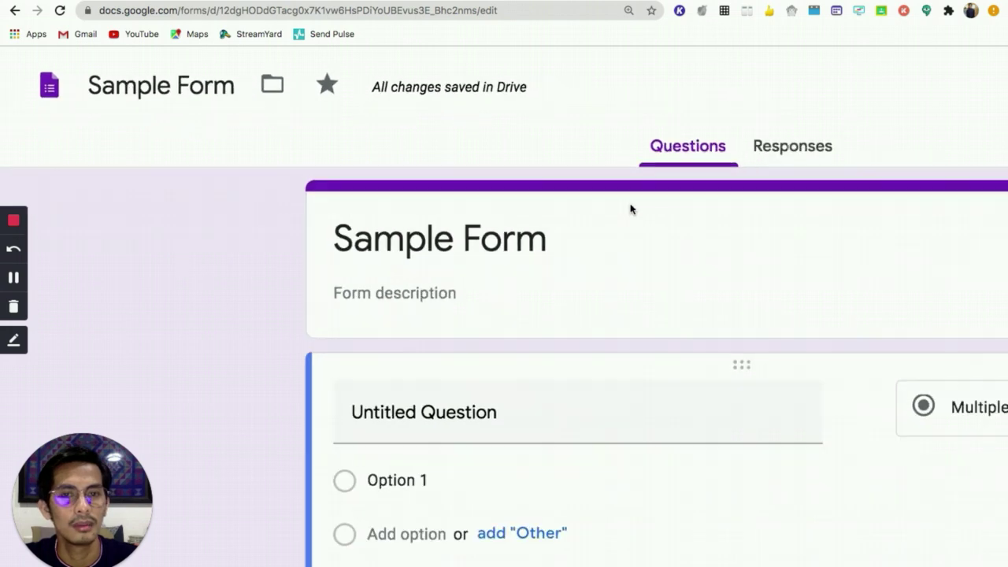
pyautogui.press('super+minus')
pyautogui.press('super+minus')
pyautogui.press('super+minus')
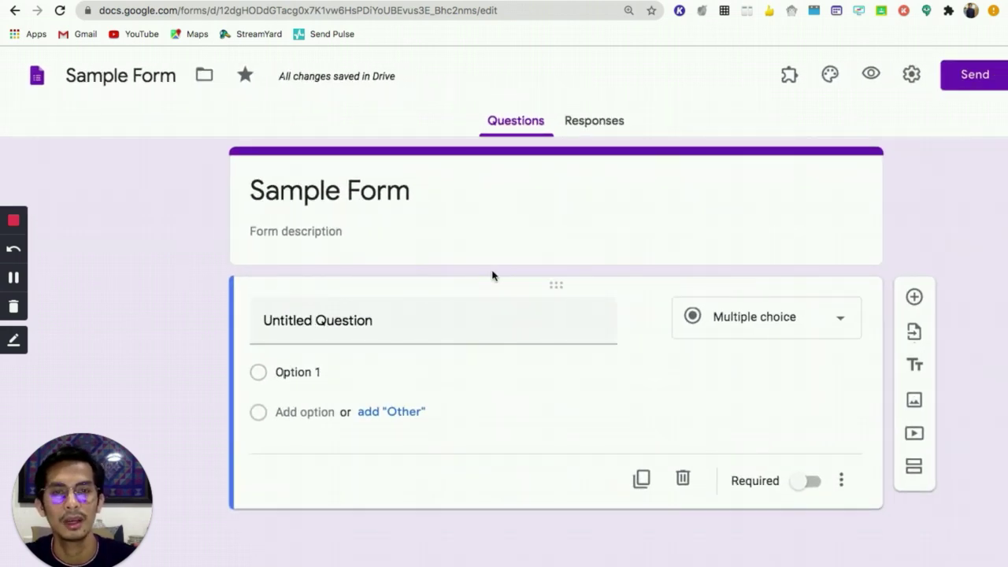
pyautogui.press('super+equal')
pyautogui.press('super+equal')
pyautogui.press('super+equal')
pyautogui.press('super+equal')
pyautogui.press('super+equal')
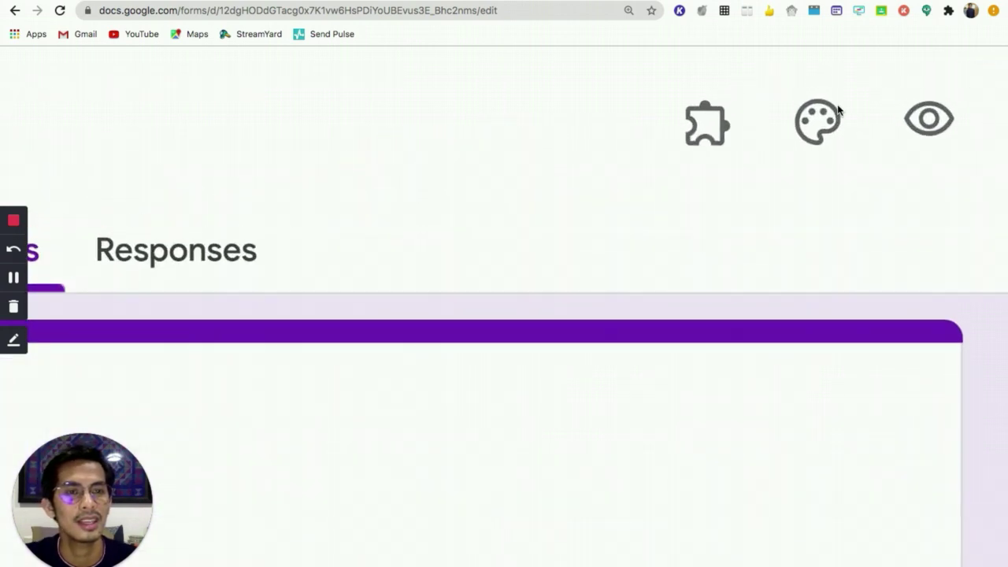
# Examine the form's header controls and the list of installed add-ons.
pyautogui.hscroll(5, 838, 109)
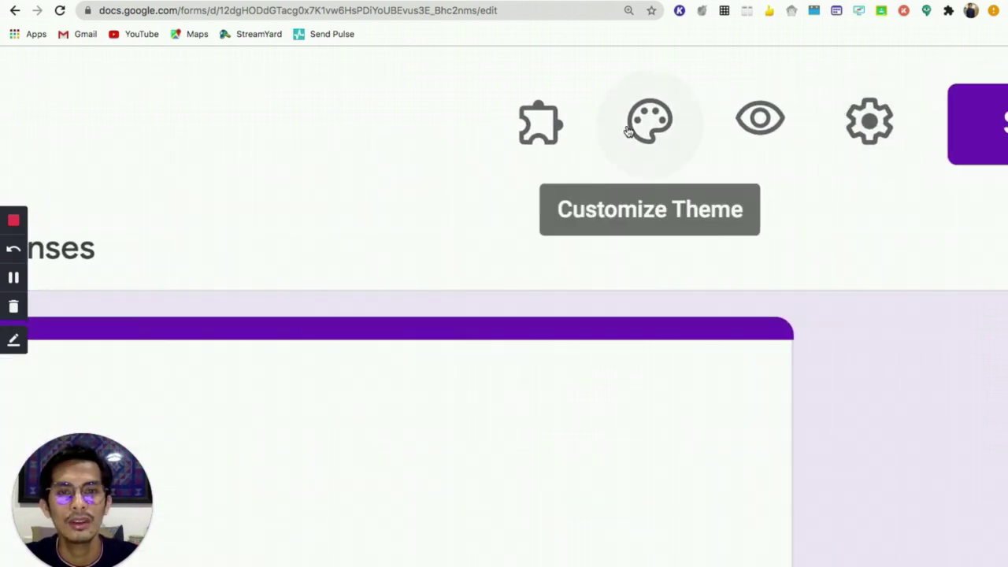
pyautogui.hscroll(5, 559, 139)
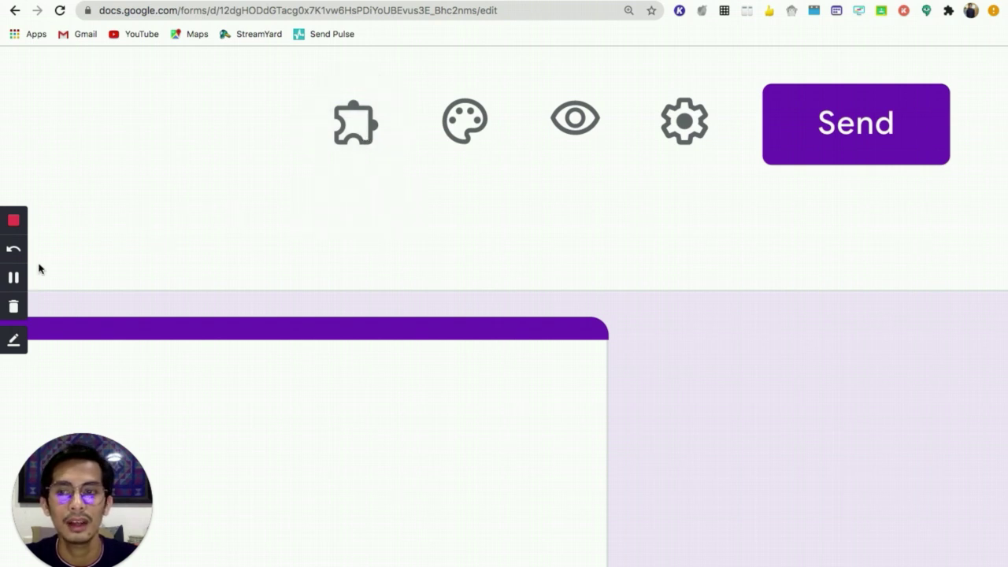
pyautogui.click(356, 142)
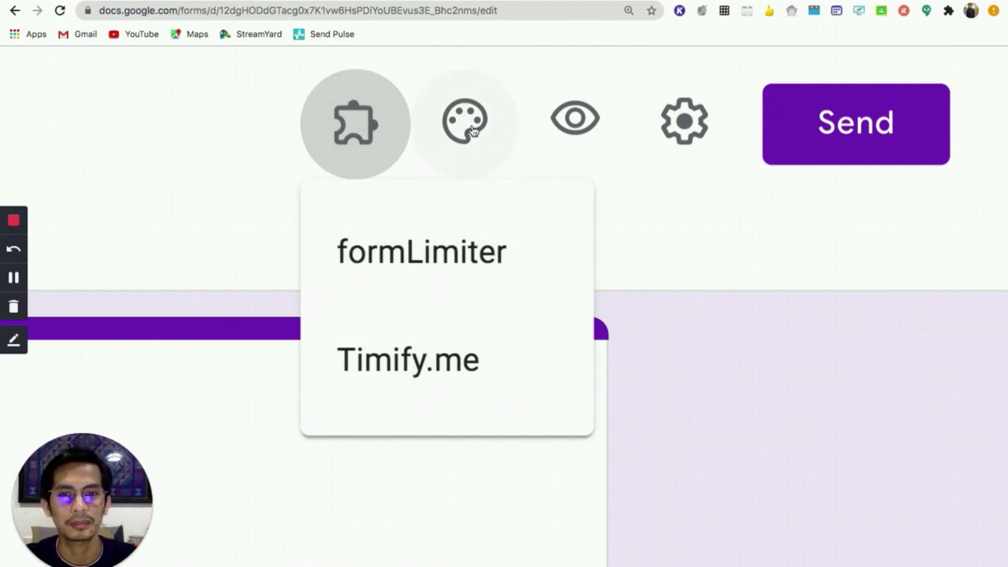
pyautogui.scroll(-4, 473, 132)
pyautogui.scroll(-3, 473, 132)
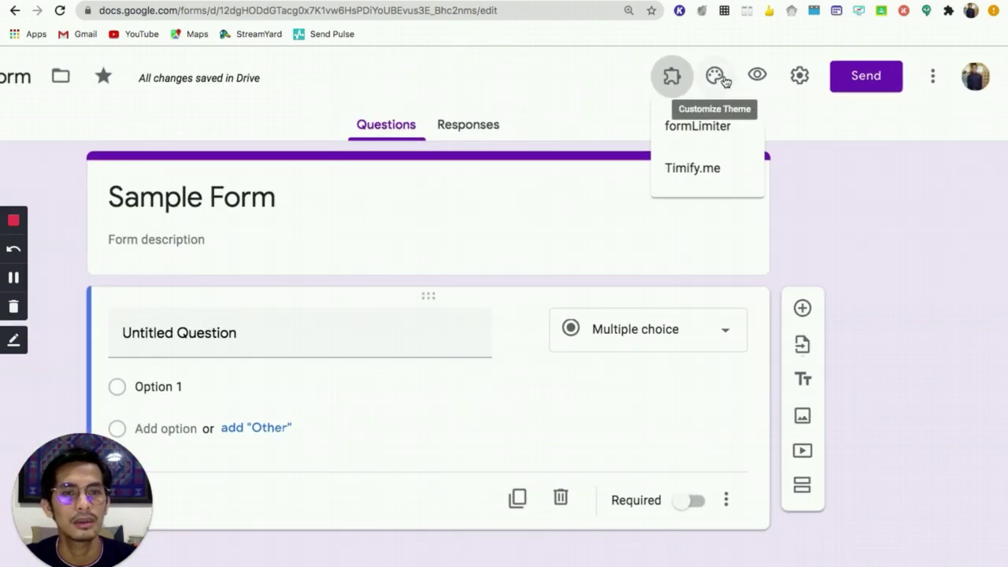
pyautogui.scroll(5, 724, 81)
pyautogui.scroll(-5, 748, 188)
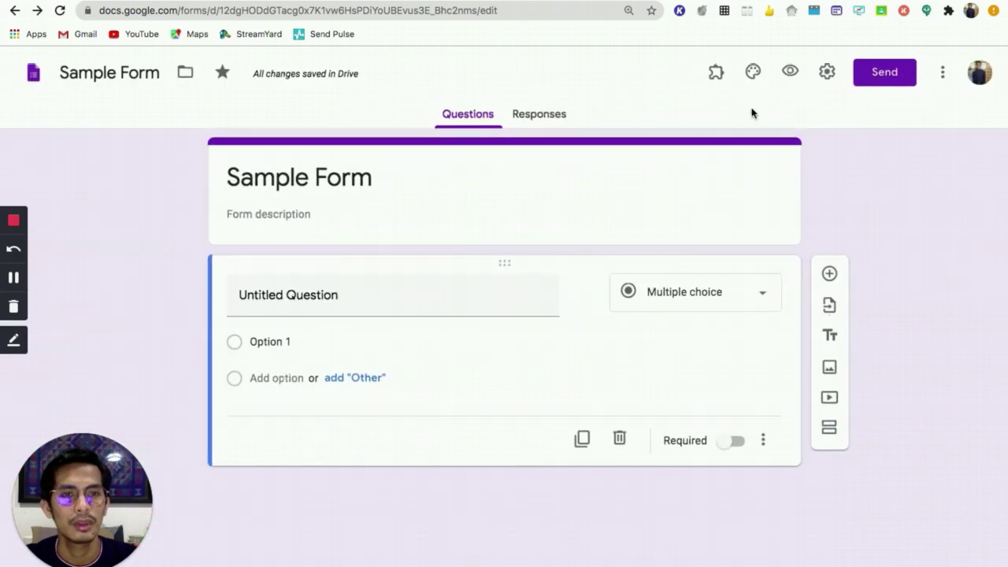
# Insert the paint-covered hands and face picture from the Work and School themes as the form's header image.
pyautogui.click(752, 83)
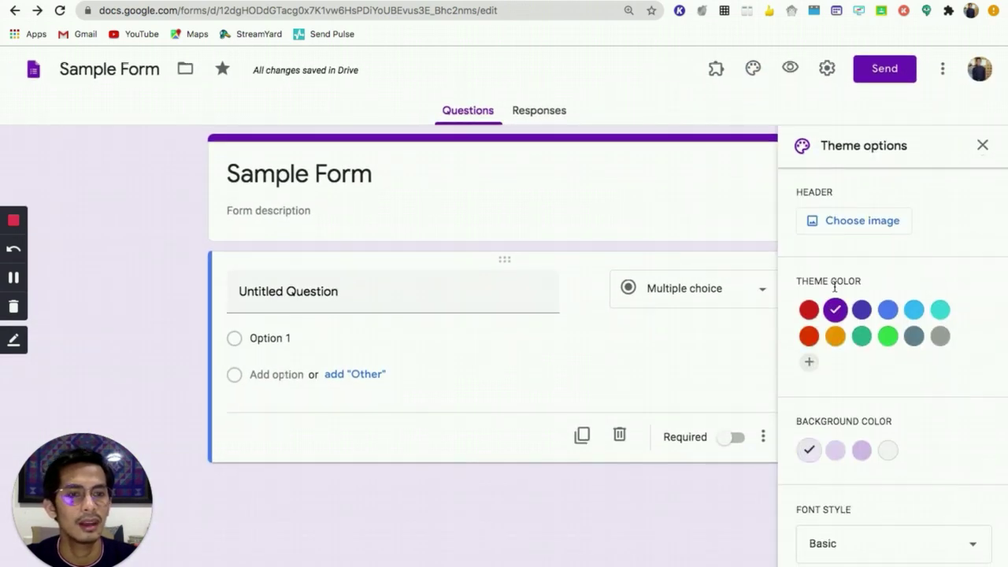
pyautogui.scroll(5, 871, 235)
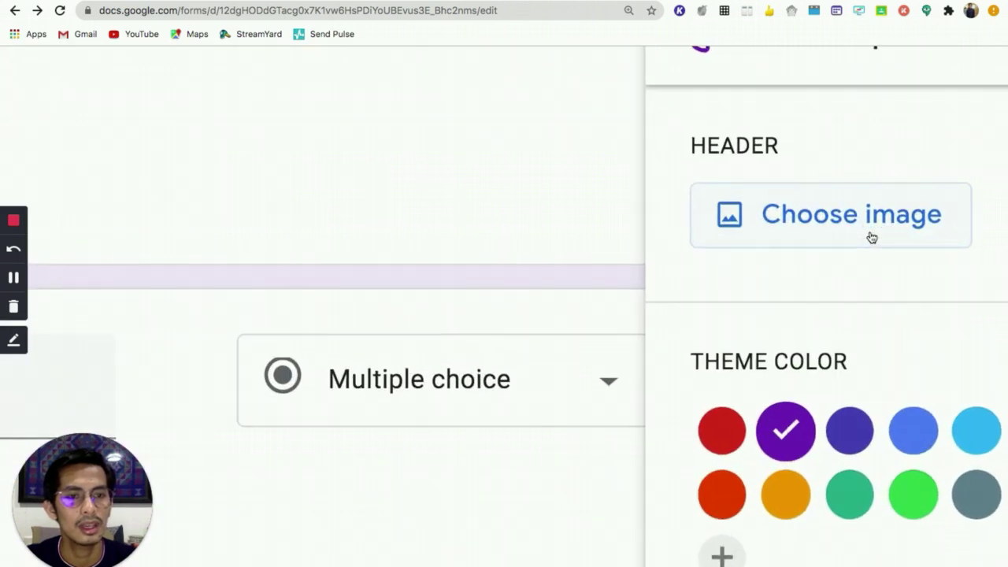
pyautogui.click(870, 236)
pyautogui.hscroll(2, 870, 236)
pyautogui.scroll(-3, 870, 236)
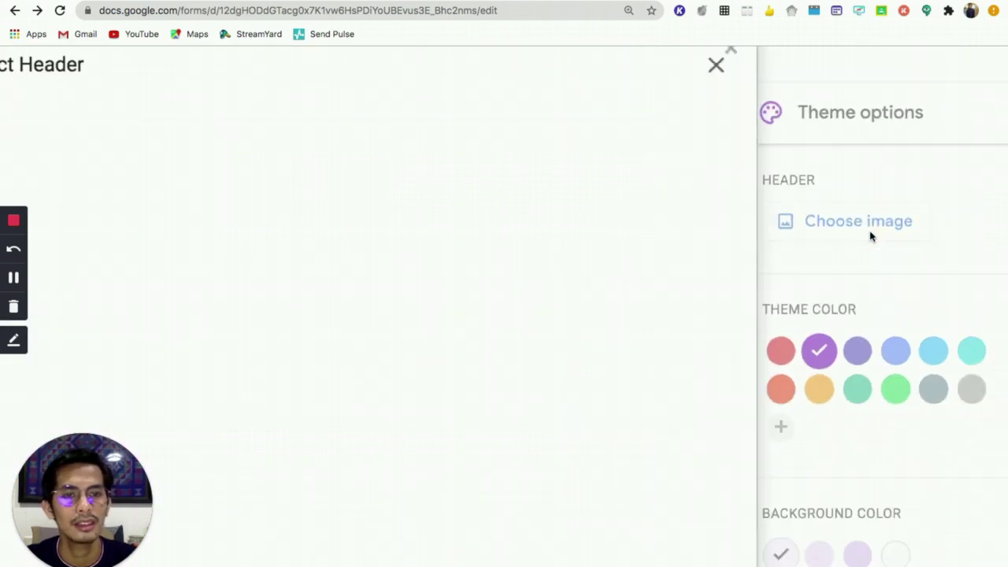
pyautogui.scroll(-2, 871, 236)
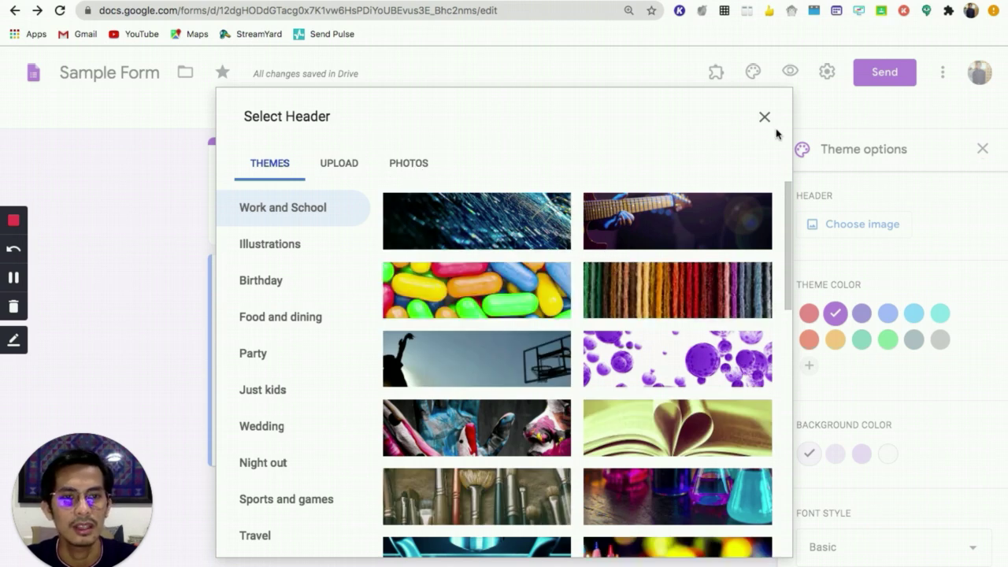
pyautogui.scroll(-2, 530, 336)
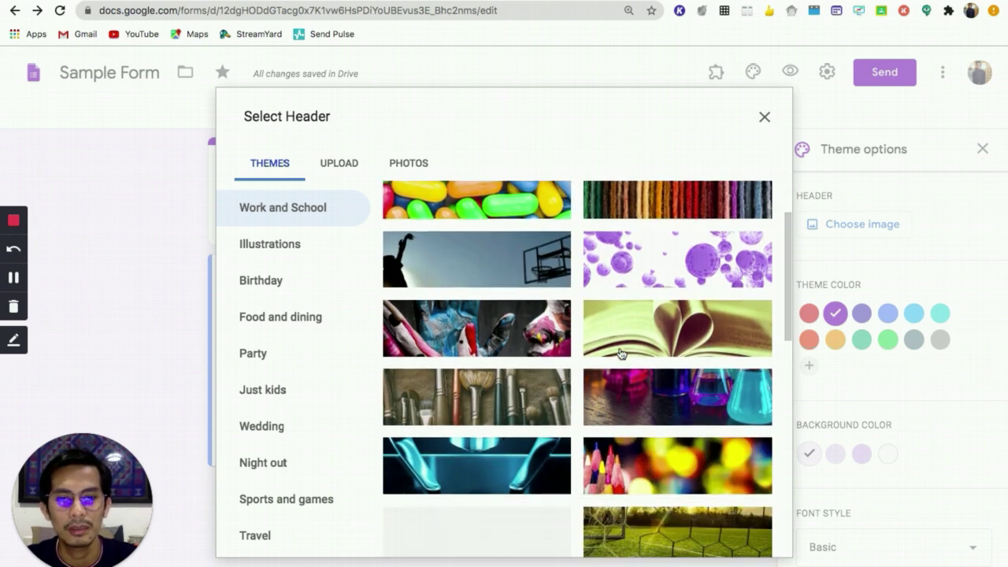
pyautogui.click(530, 336)
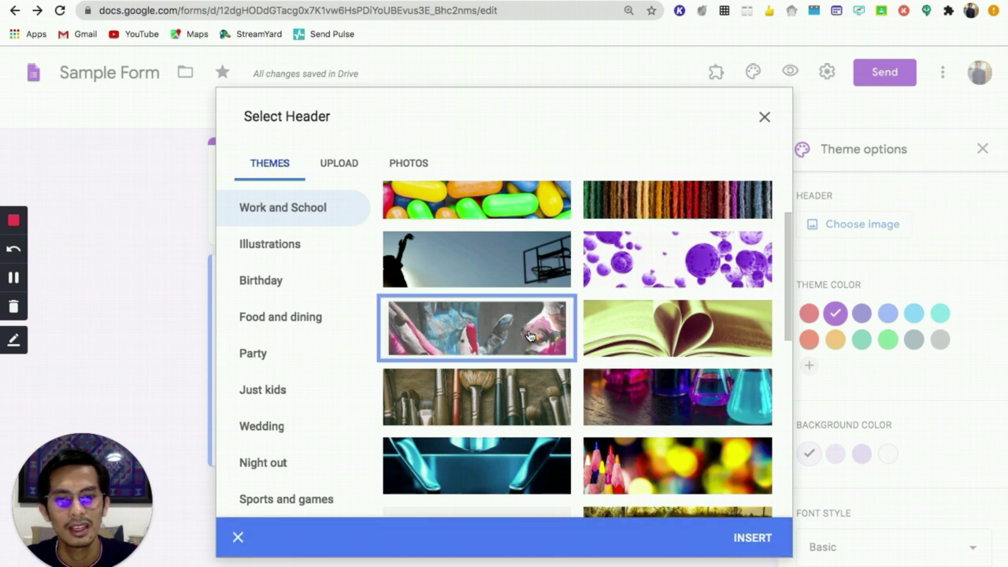
pyautogui.click(752, 539)
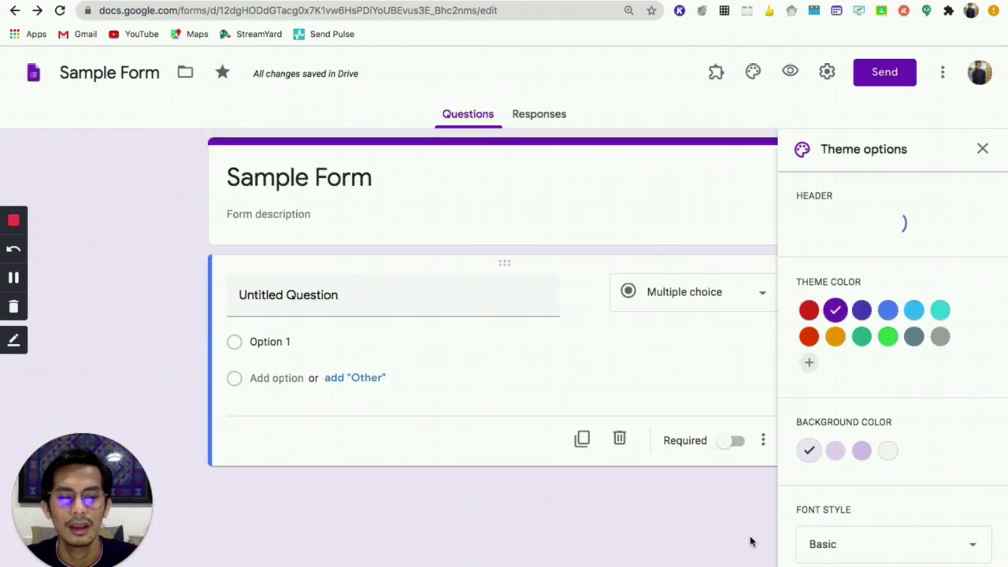
# Try the blue #106c9c theme color, and settle on the dark magenta one.
pyautogui.scroll(2, 886, 342)
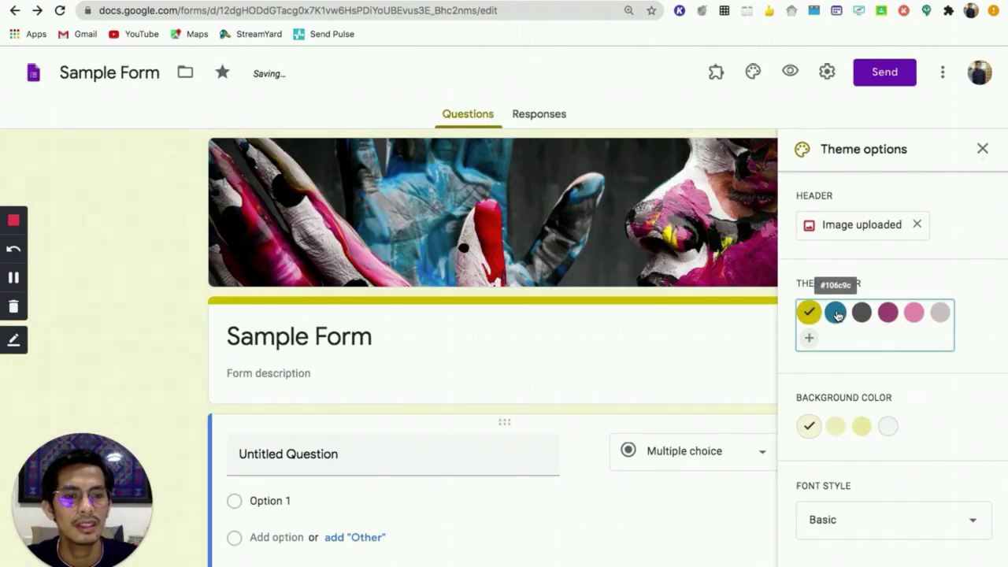
pyautogui.click(830, 315)
pyautogui.click(893, 317)
pyautogui.scroll(-2, 905, 410)
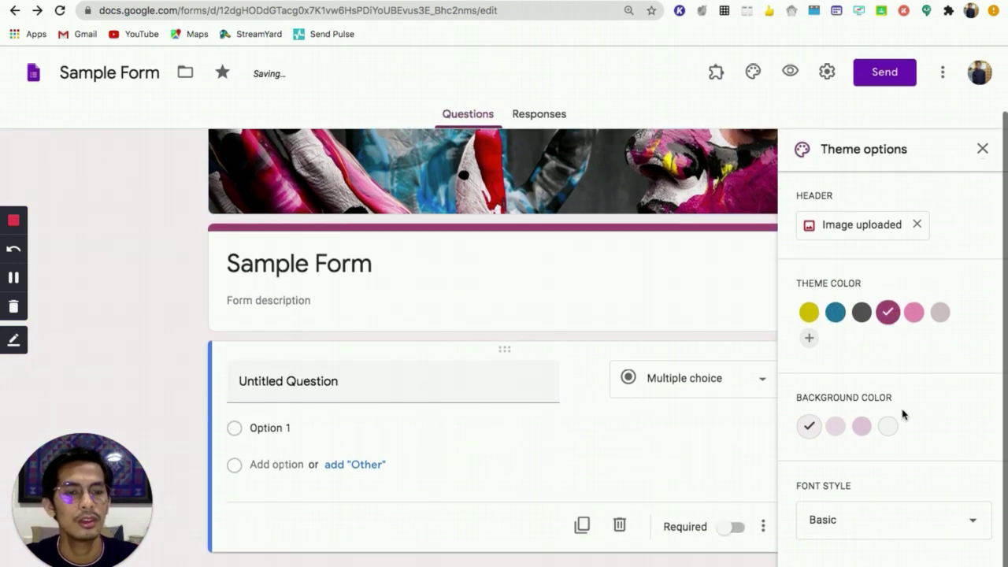
# Set the form's background color to the darkest pink shade and close the theme options.
pyautogui.scroll(5, 914, 376)
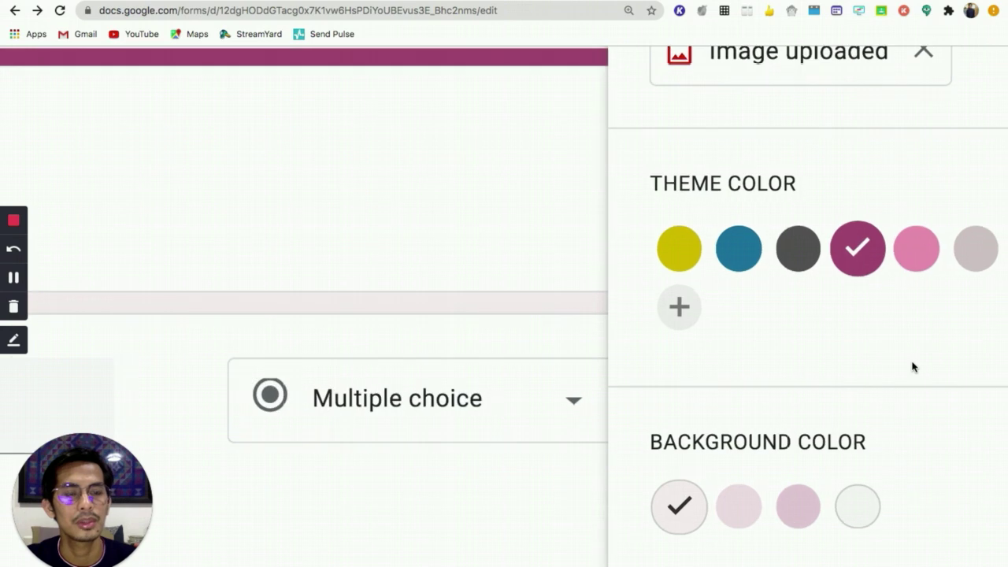
pyautogui.scroll(2, 912, 367)
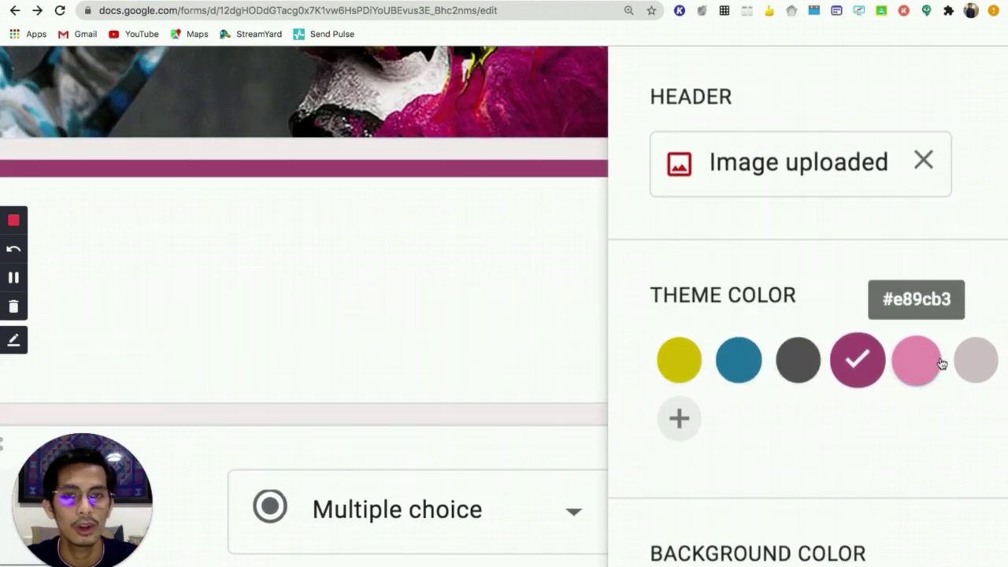
pyautogui.scroll(-5, 817, 405)
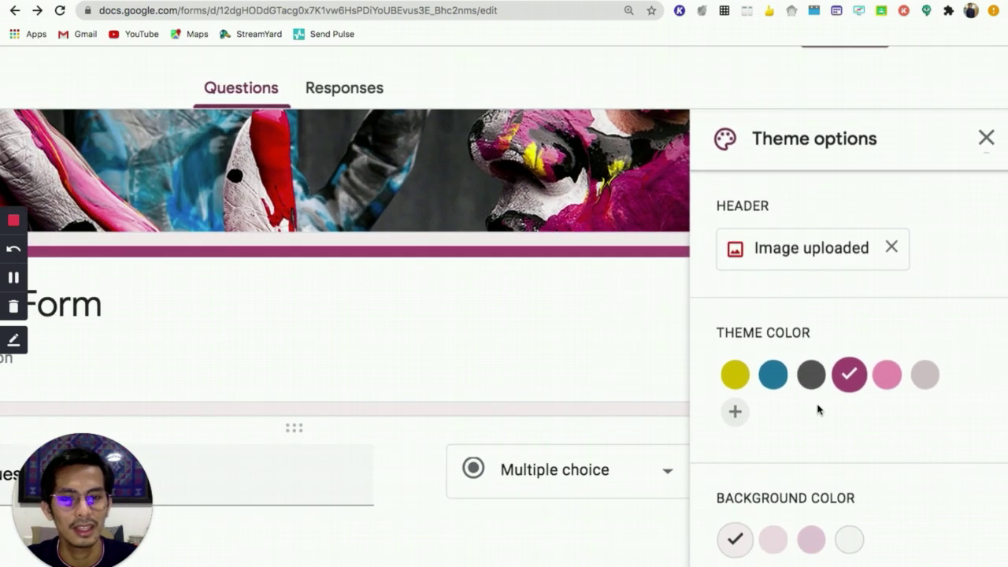
pyautogui.scroll(-2, 819, 465)
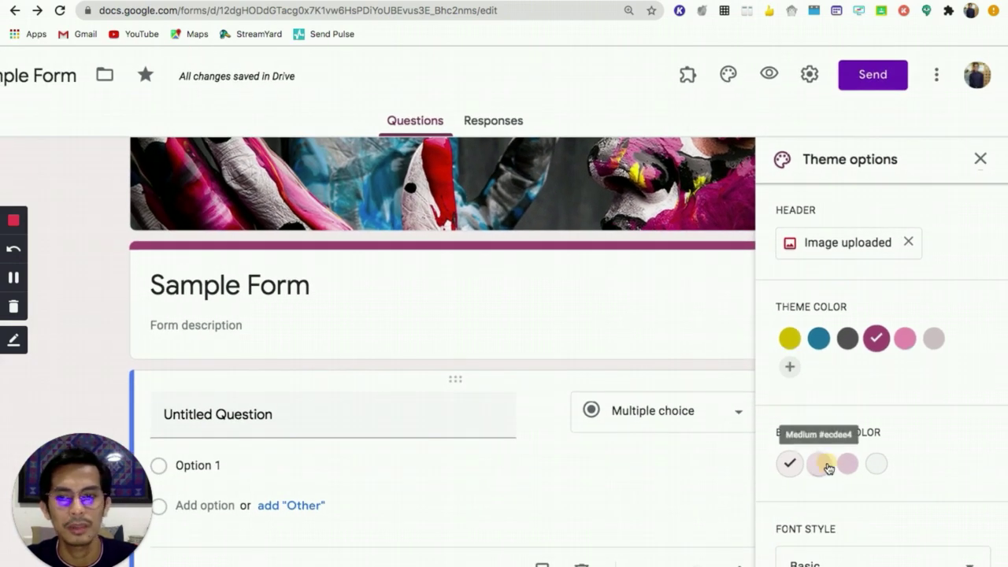
pyautogui.click(829, 466)
pyautogui.click(848, 465)
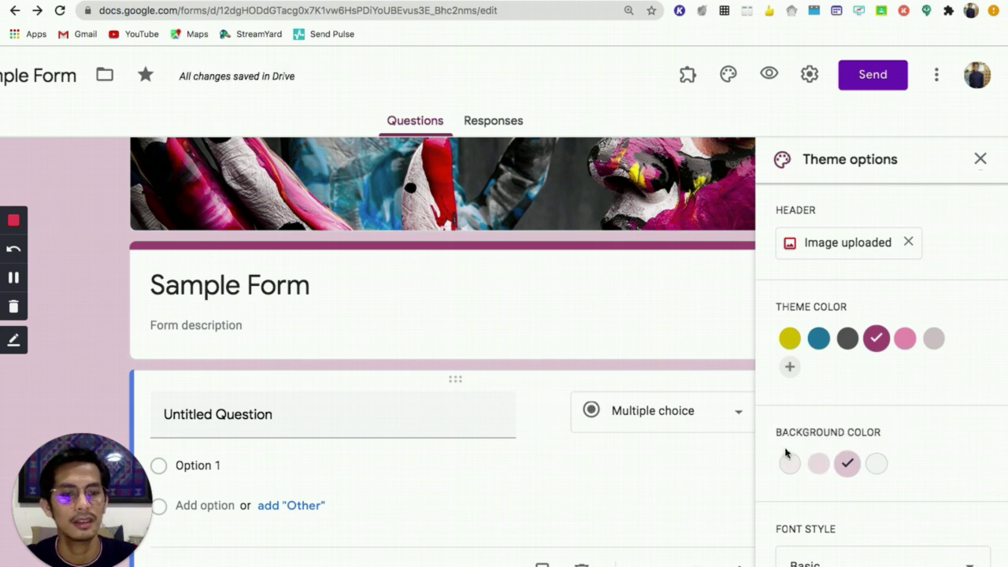
pyautogui.click(980, 160)
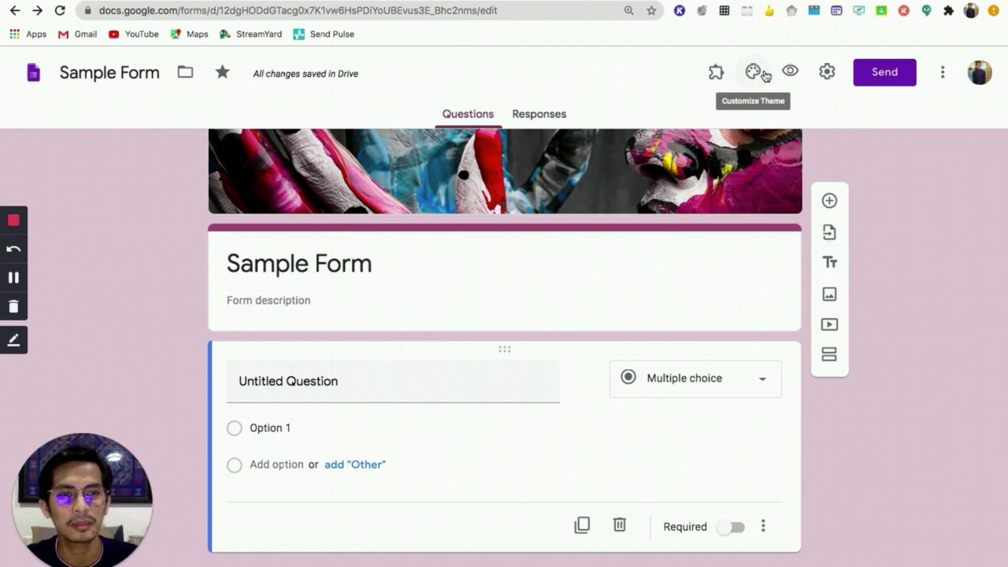
# Open the form's settings and enable Collect email addresses in the General options.
pyautogui.scroll(5, 807, 76)
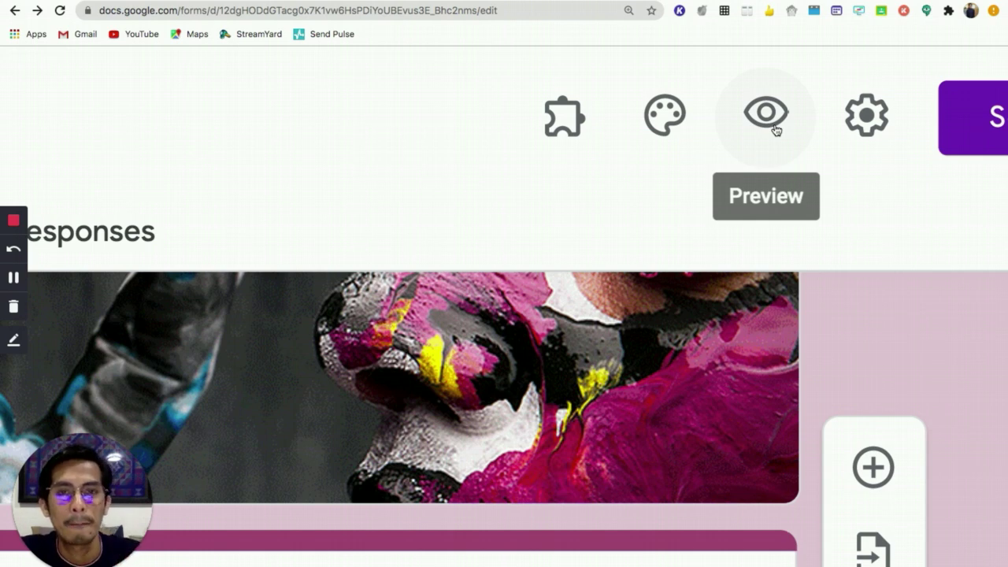
pyautogui.hotkey('ctrl', '-')
pyautogui.hotkey('ctrl', '-')
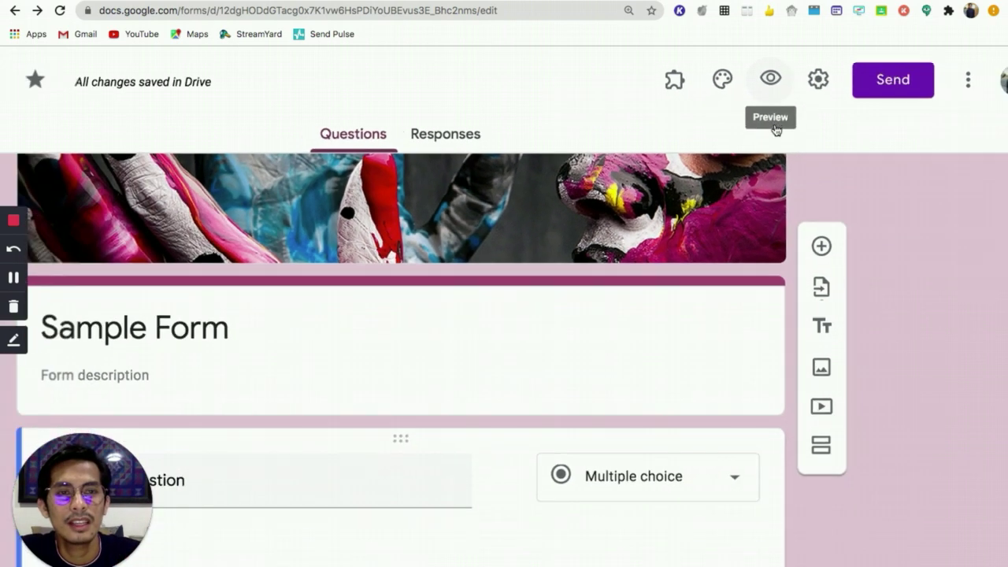
pyautogui.click(820, 93)
pyautogui.hotkey('ctrl', '-')
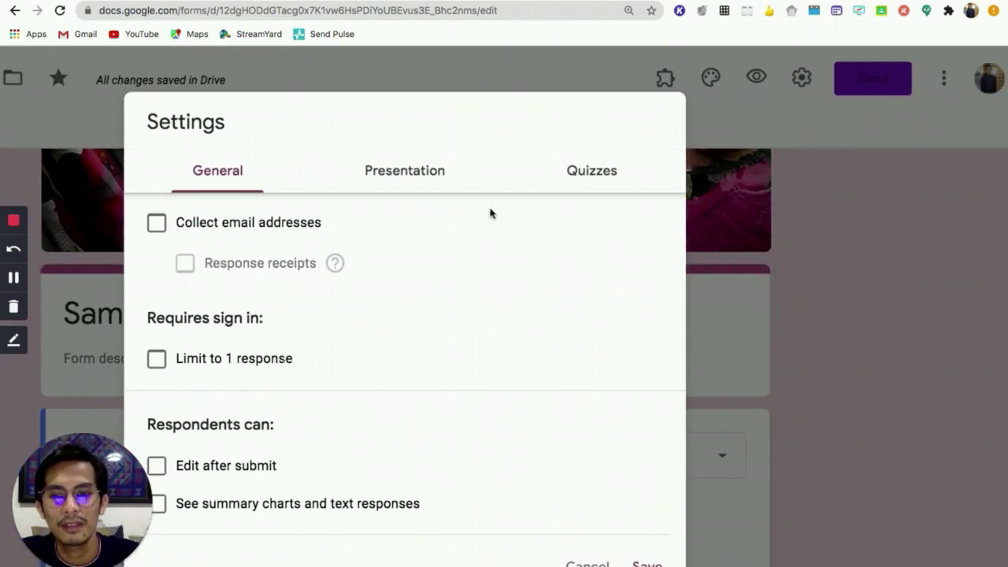
pyautogui.hotkey('ctrl', '-')
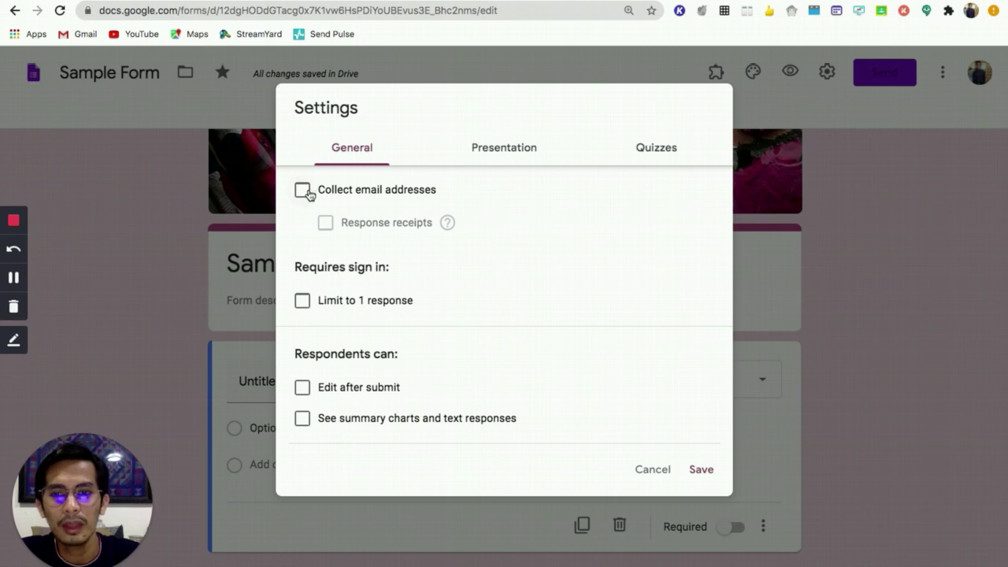
pyautogui.scroll(5, 309, 197)
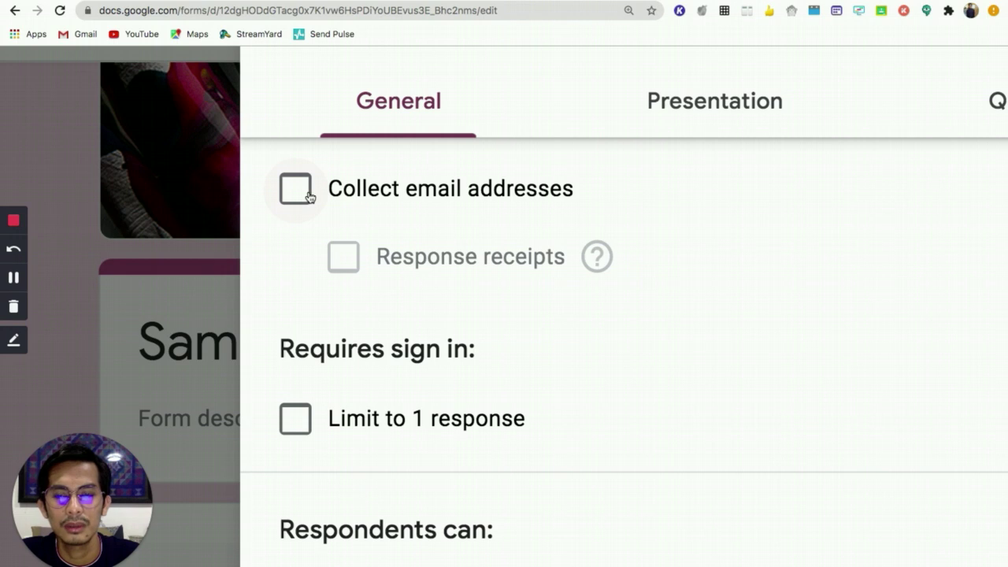
pyautogui.click(306, 198)
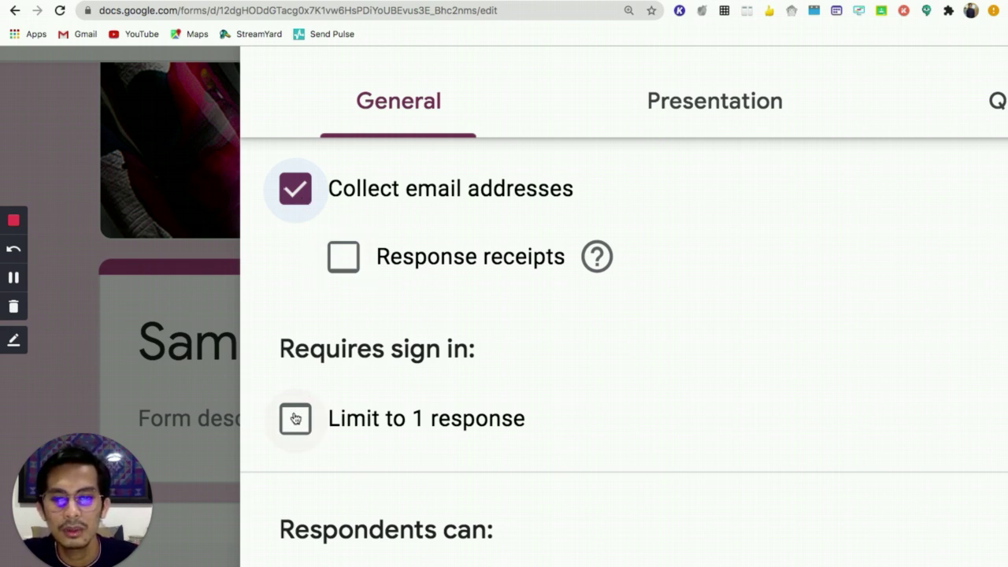
# Enable Limit to 1 response and review the options for what respondents can do.
pyautogui.scroll(-2, 295, 418)
pyautogui.scroll(-2, 300, 367)
pyautogui.click(299, 277)
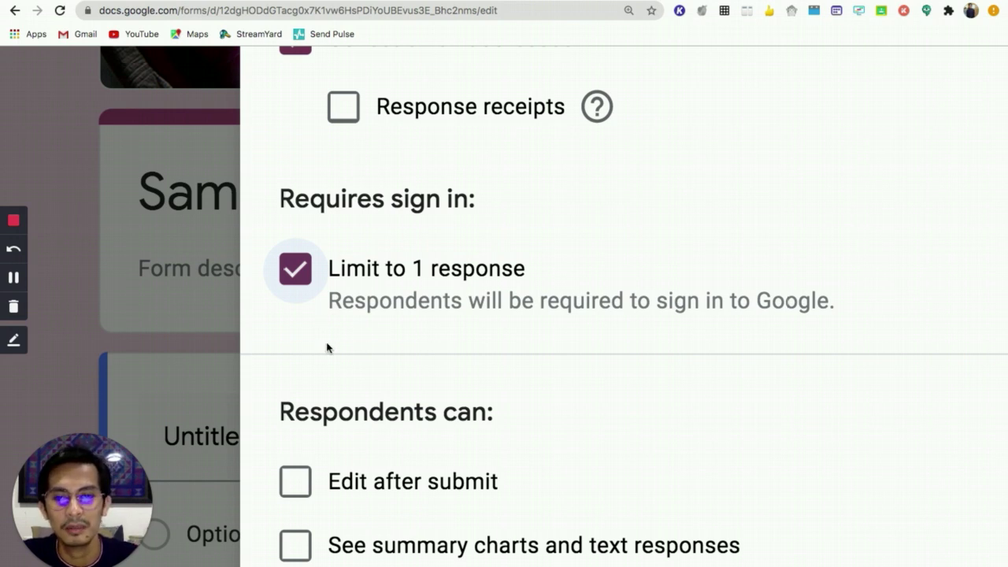
pyautogui.scroll(-3, 341, 479)
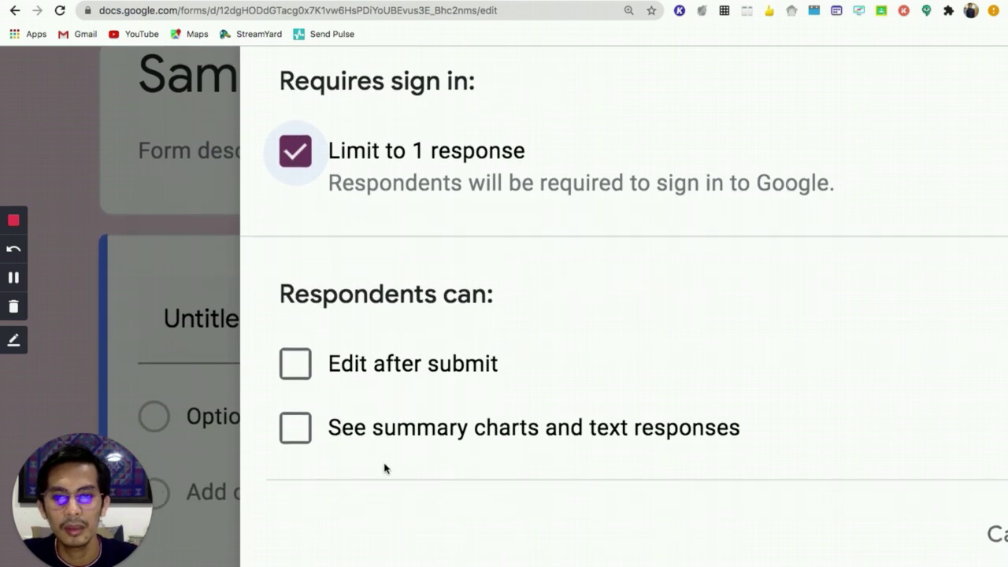
pyautogui.scroll(3, 384, 468)
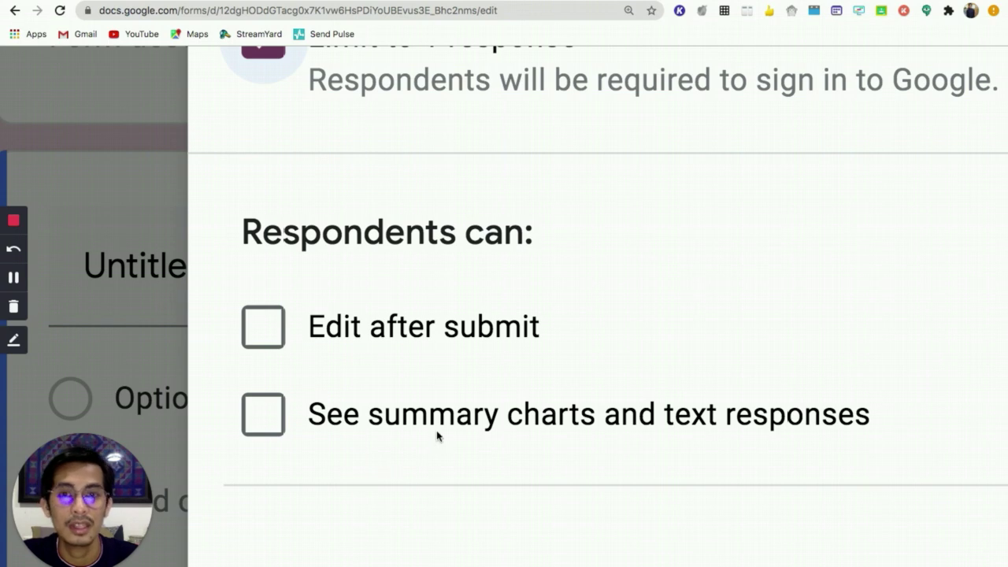
pyautogui.scroll(-3, 497, 391)
pyautogui.scroll(-3, 498, 392)
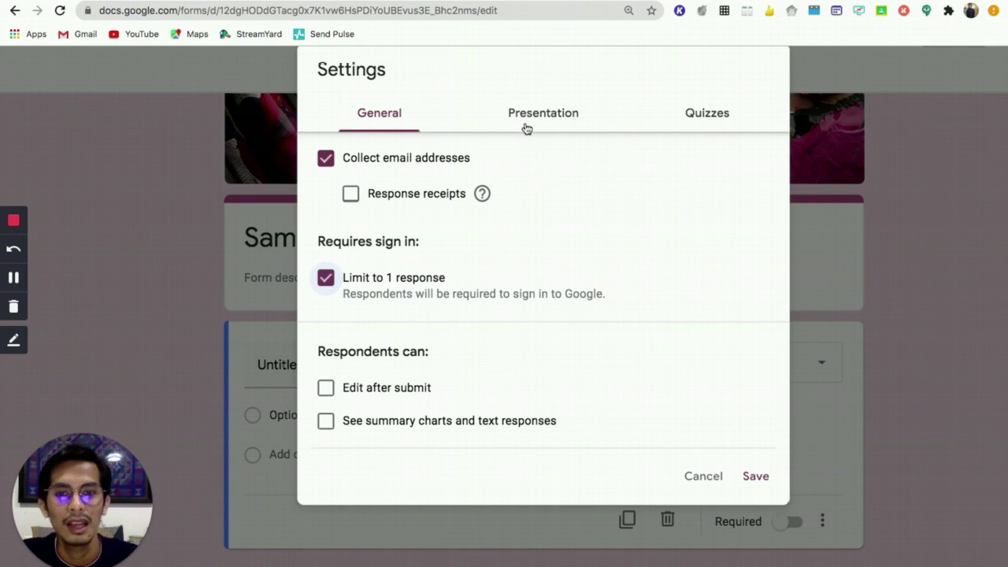
# In the Presentation settings, enable Shuffle question order, and turn Show progress bar on and back off.
pyautogui.scroll(3, 527, 128)
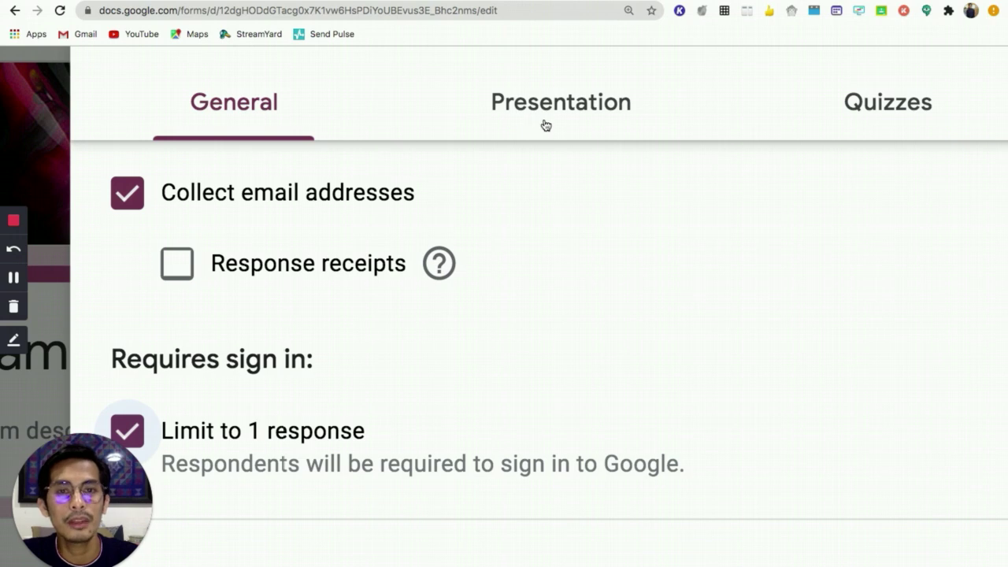
pyautogui.click(544, 126)
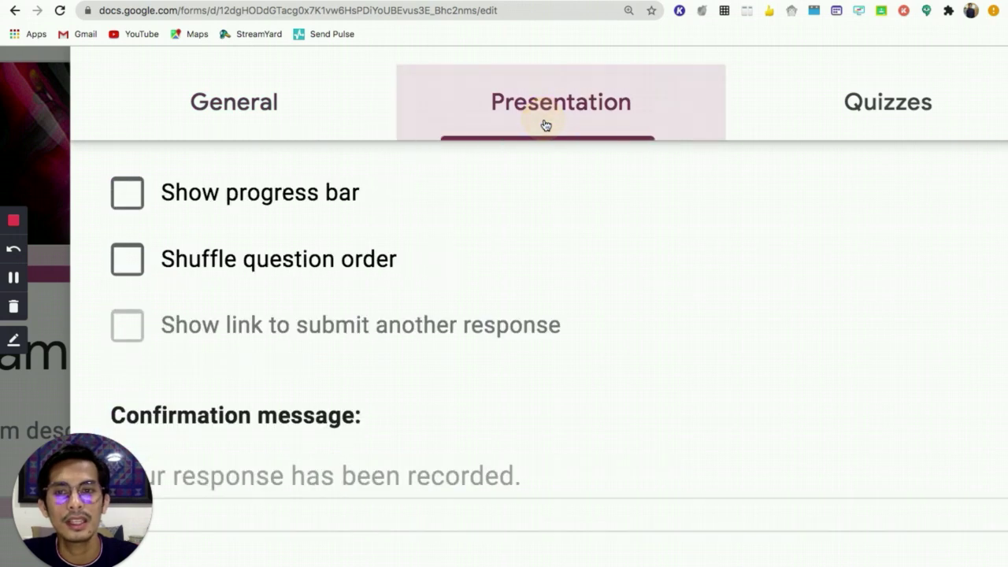
pyautogui.click(131, 201)
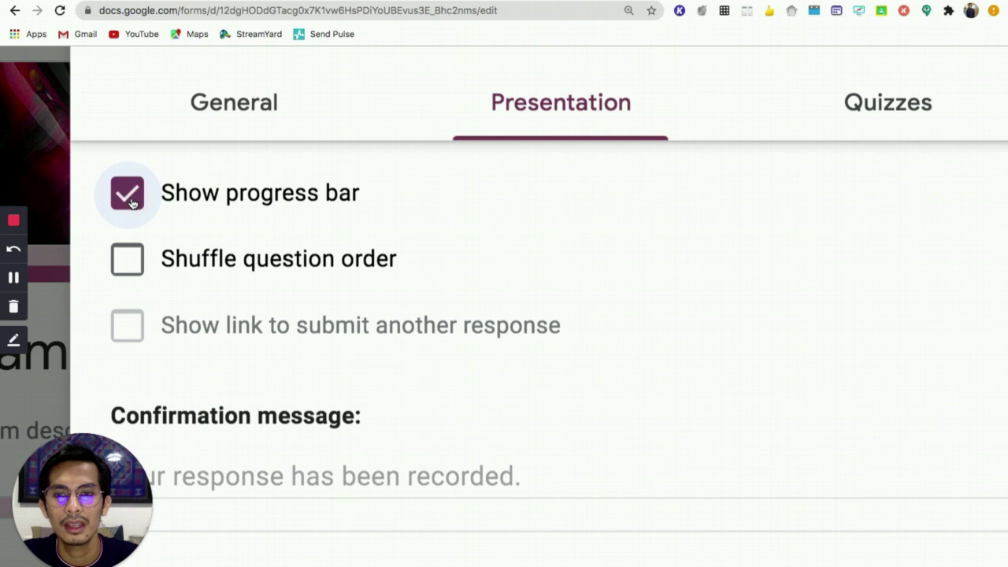
pyautogui.click(134, 267)
pyautogui.click(130, 199)
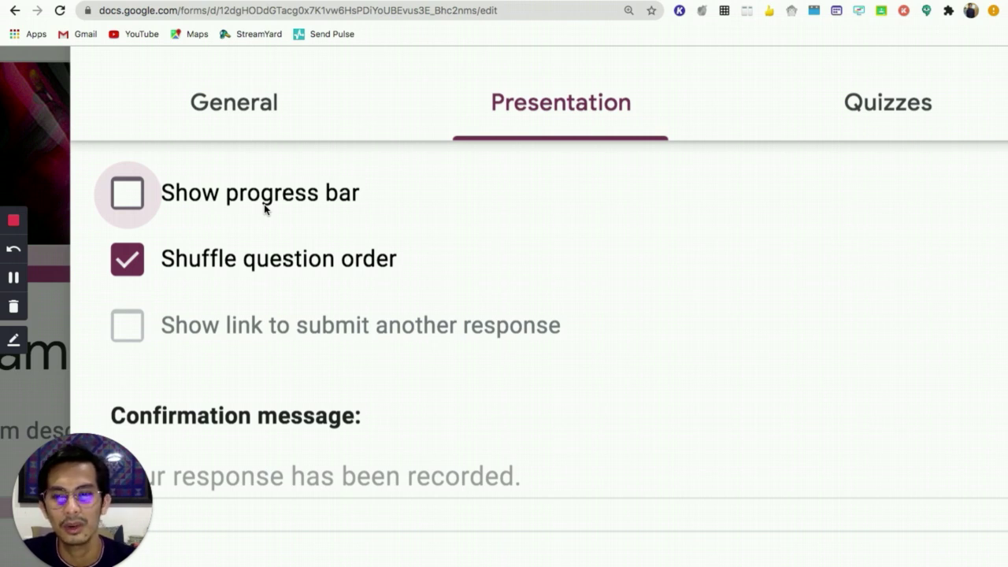
pyautogui.scroll(-3, 263, 209)
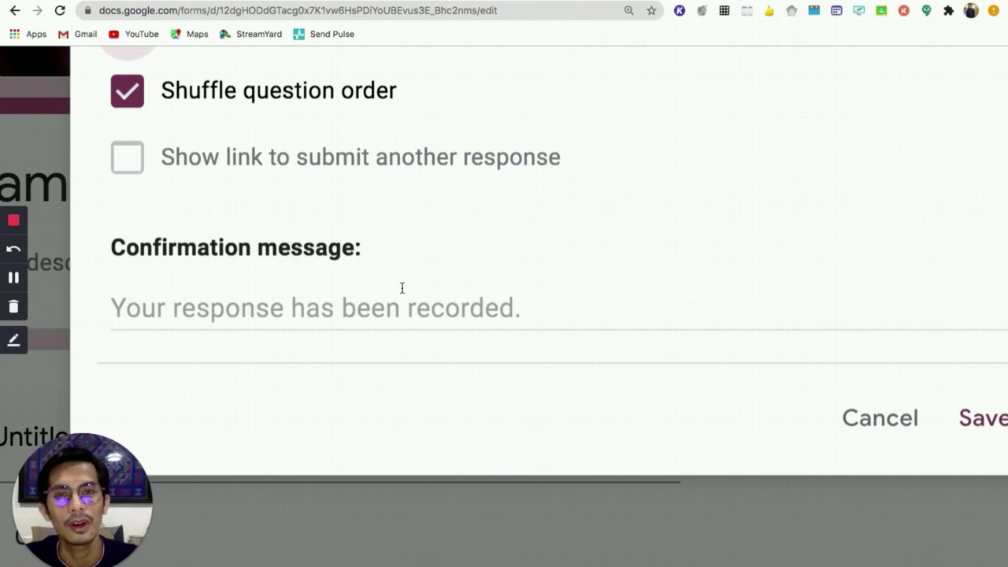
# Set the confirmation message to "Thank you for your response. Have a great day!".
pyautogui.click(382, 304)
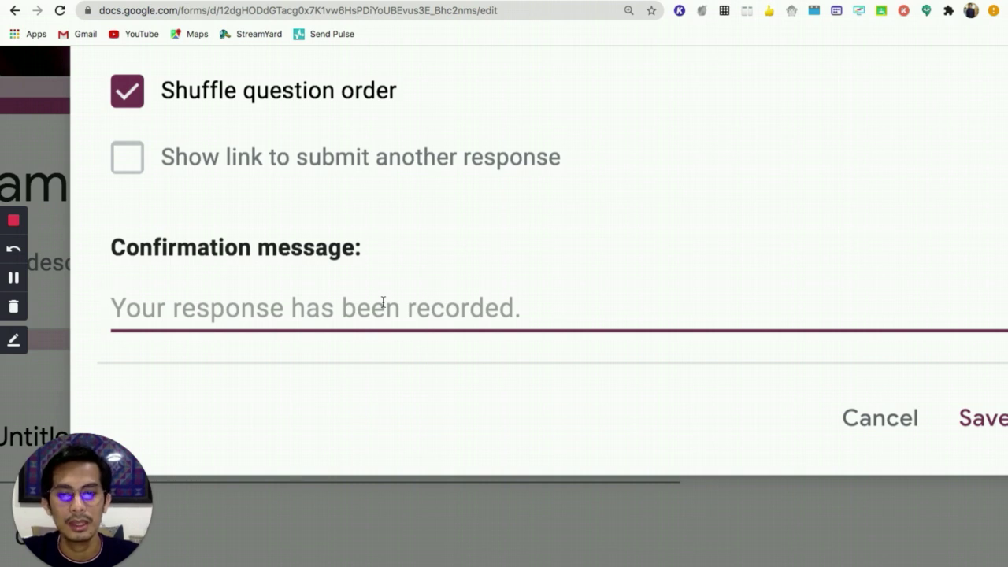
pyautogui.write('Thank yuo')
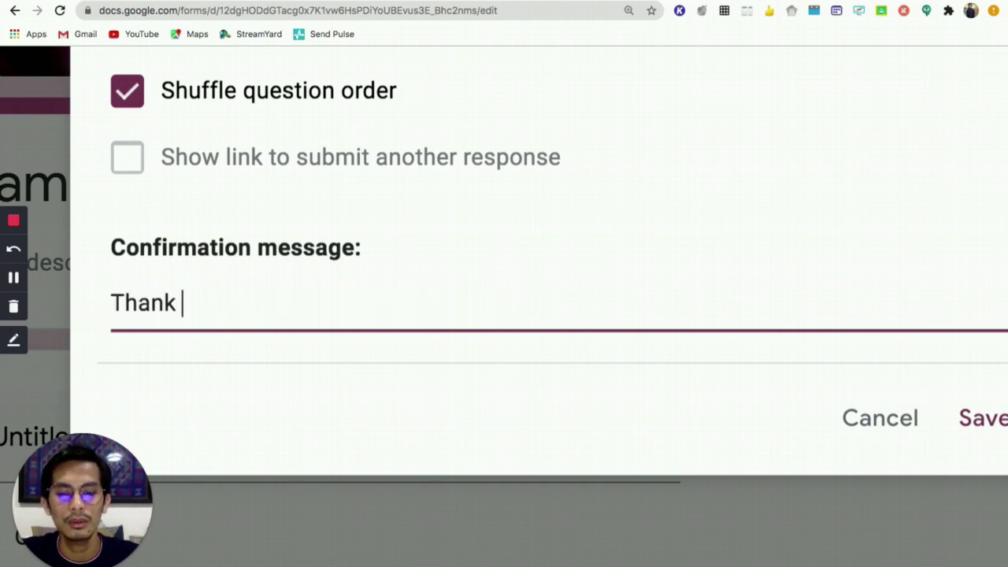
pyautogui.press('BackSpace')
pyautogui.press('BackSpace')
pyautogui.press('BackSpace')
pyautogui.write('our')
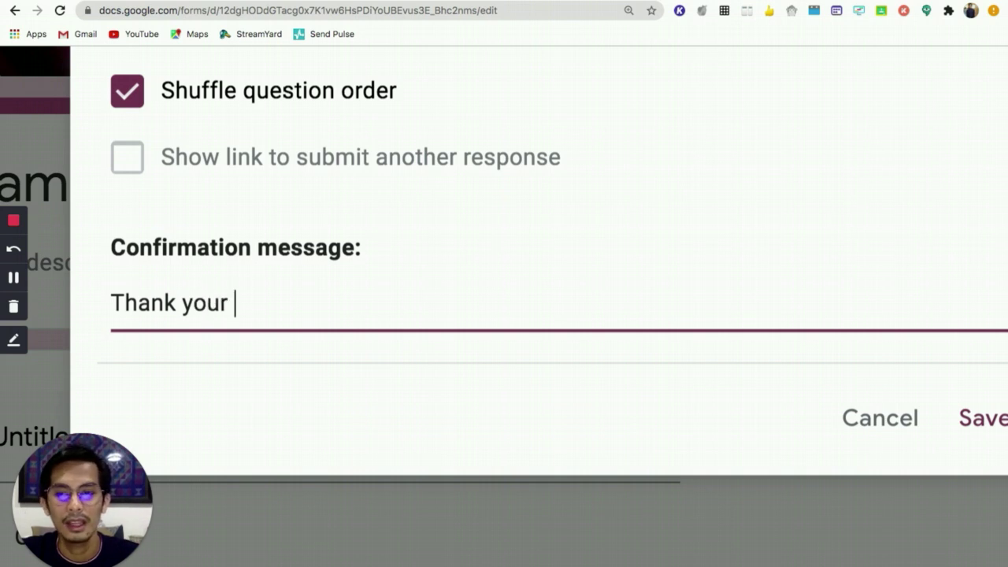
pyautogui.press('BackSpace')
pyautogui.press('BackSpace')
pyautogui.write('for your')
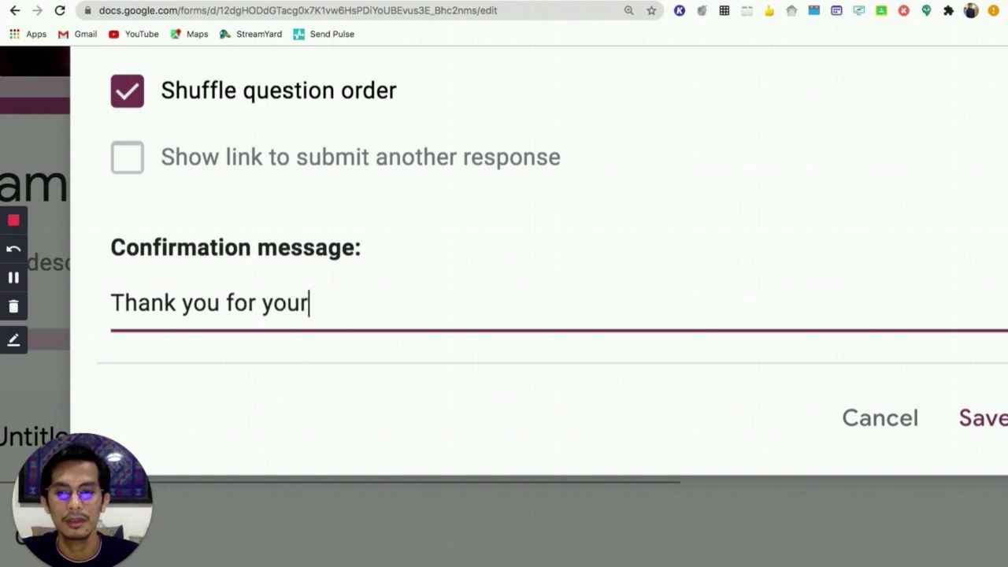
pyautogui.write(' re')
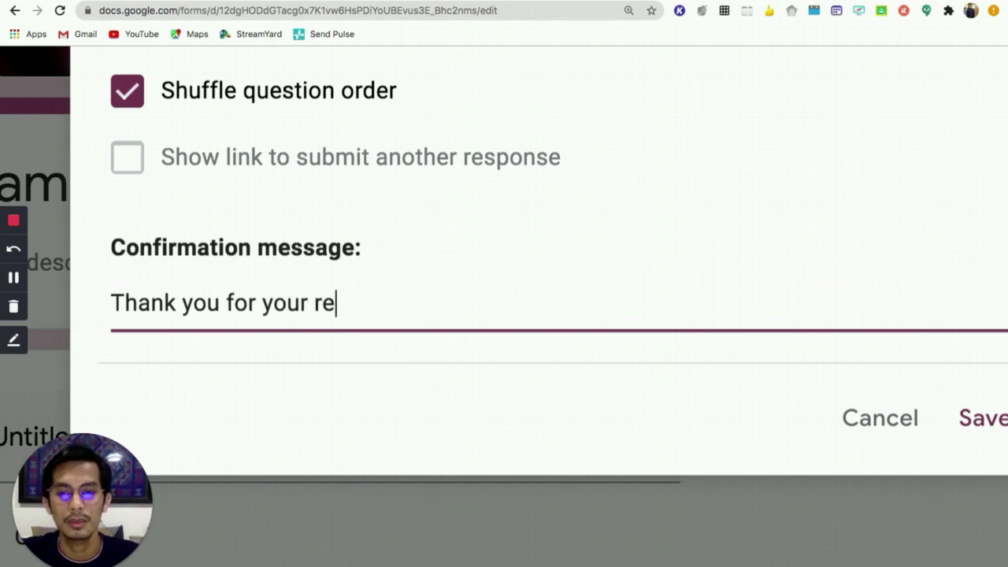
pyautogui.write('sponse. ')
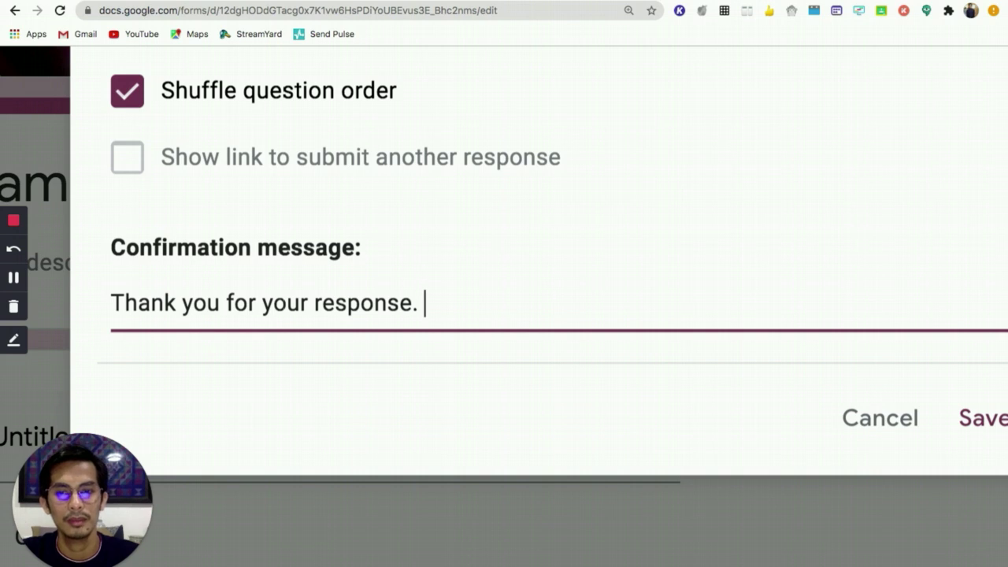
pyautogui.write('Have a great day!')
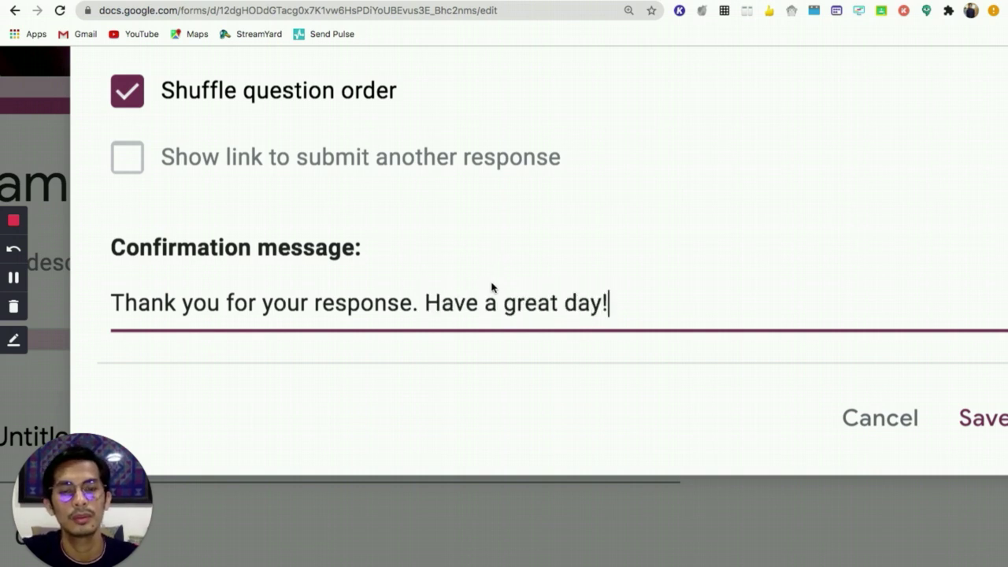
# In the Quizzes settings, enable Make this a quiz and set grades to release later, after manual review.
pyautogui.scroll(-5, 493, 288)
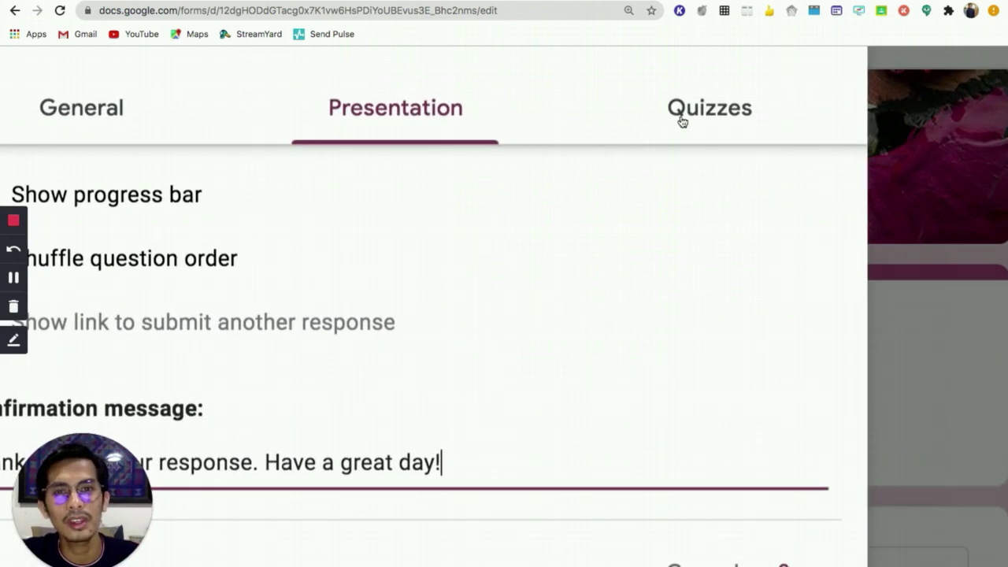
pyautogui.click(682, 120)
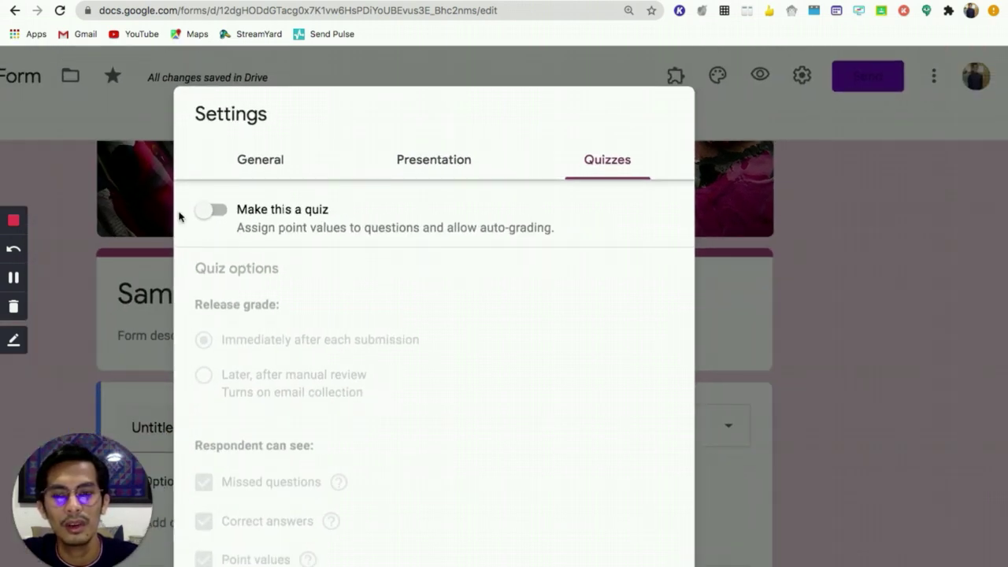
pyautogui.scroll(5, 180, 217)
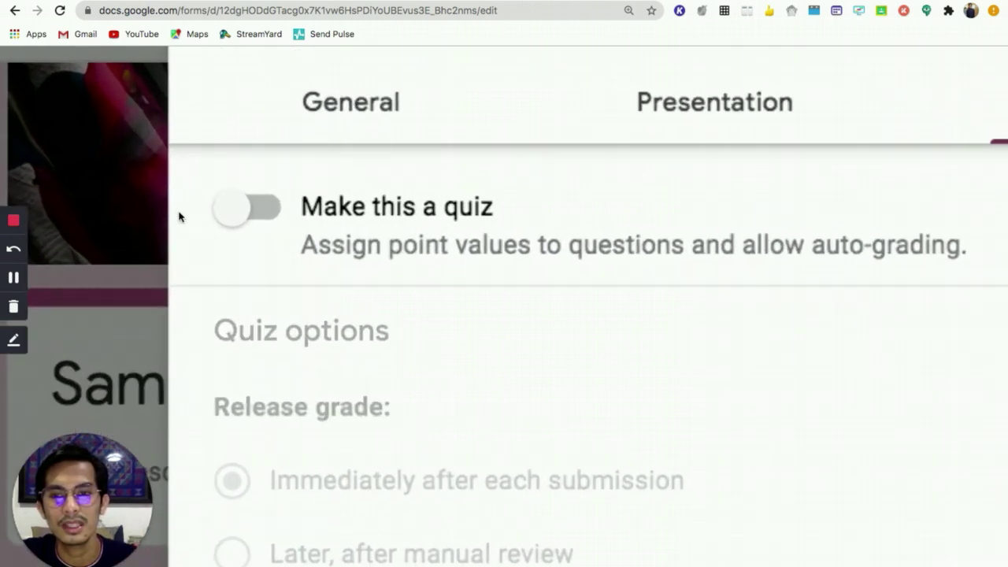
pyautogui.click(268, 213)
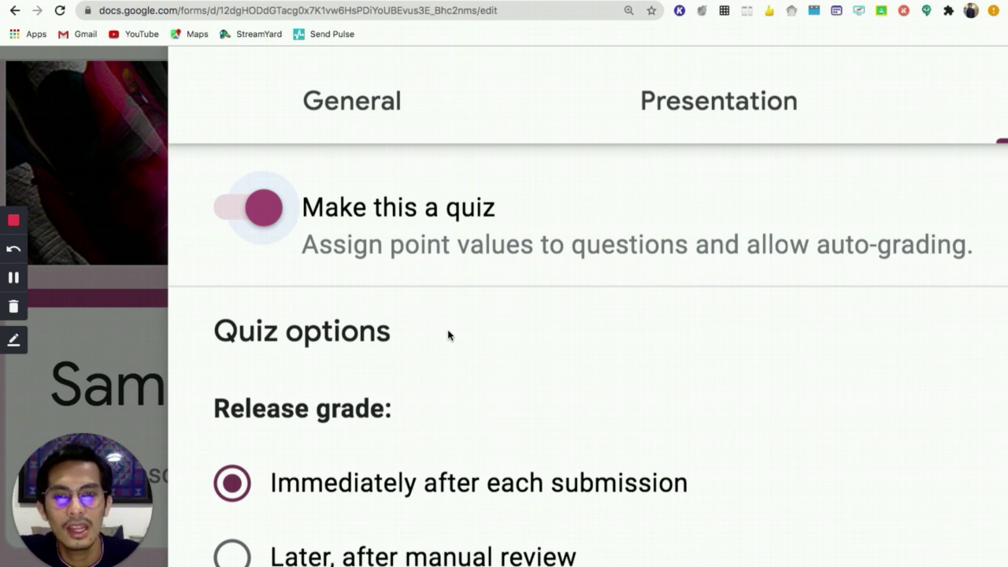
pyautogui.scroll(-3, 448, 336)
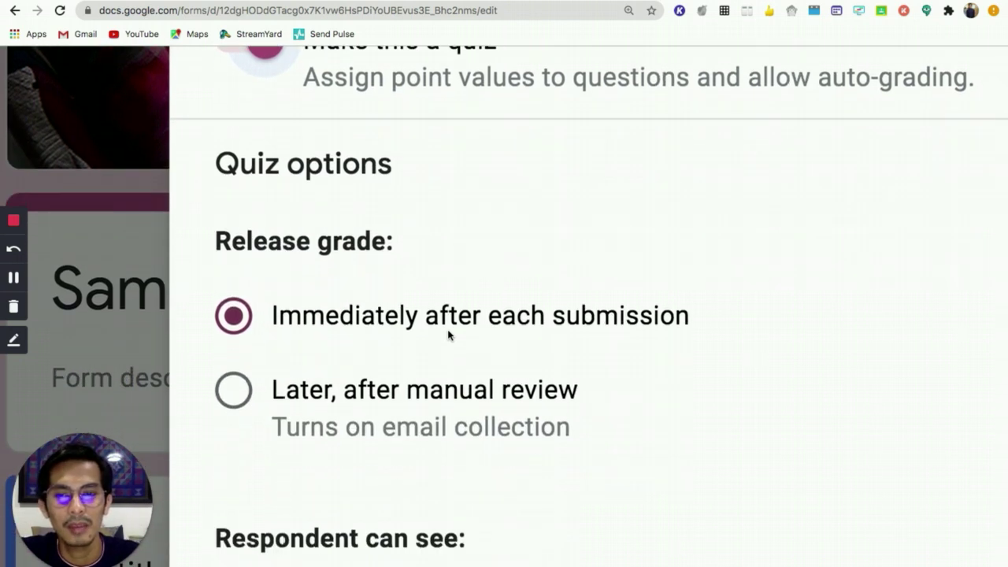
pyautogui.scroll(-1, 448, 335)
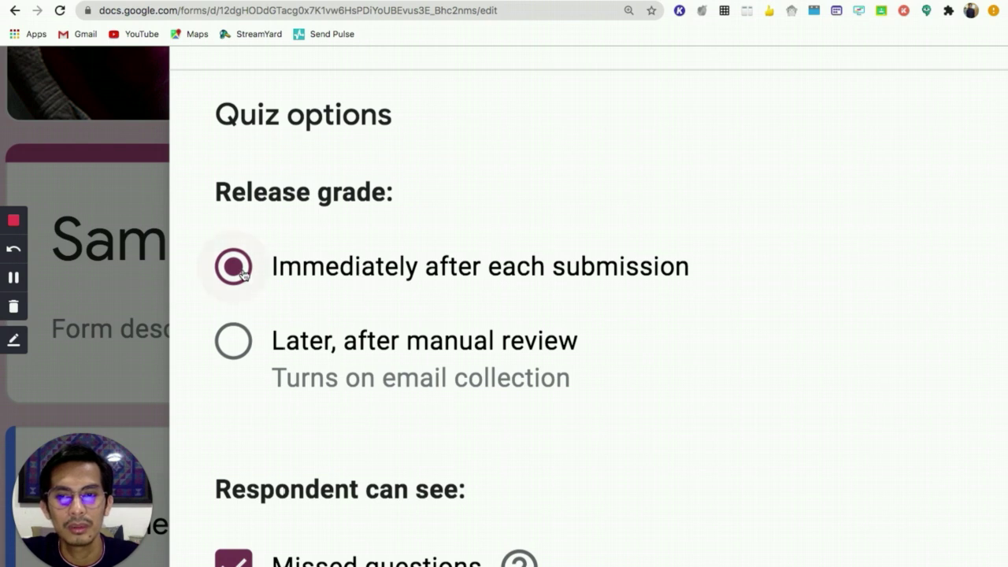
pyautogui.click(237, 343)
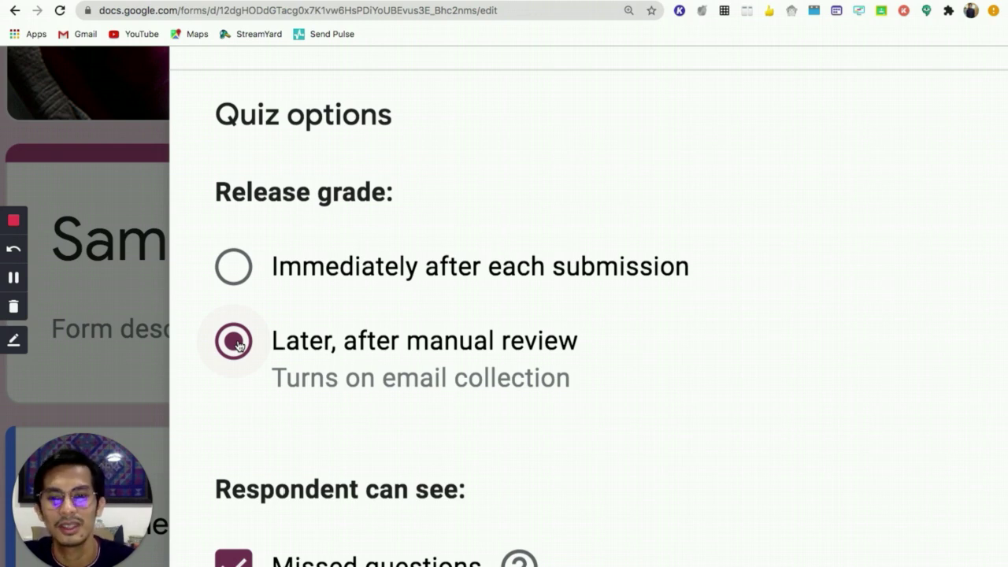
# Review the quiz options for what respondents can see and save the form settings.
pyautogui.scroll(-5, 239, 345)
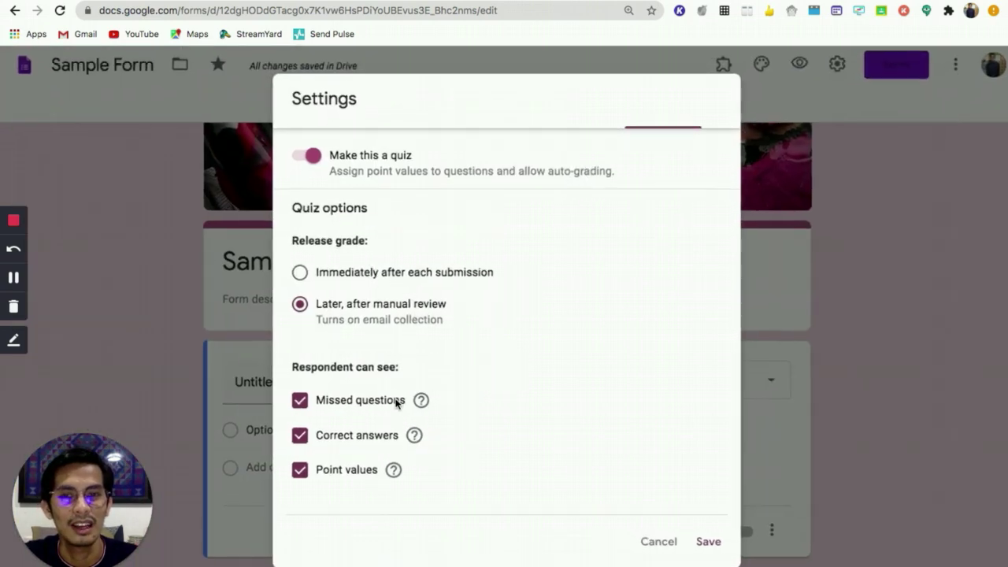
pyautogui.scroll(2, 670, 473)
pyautogui.scroll(-2, 673, 473)
pyautogui.scroll(2, 701, 522)
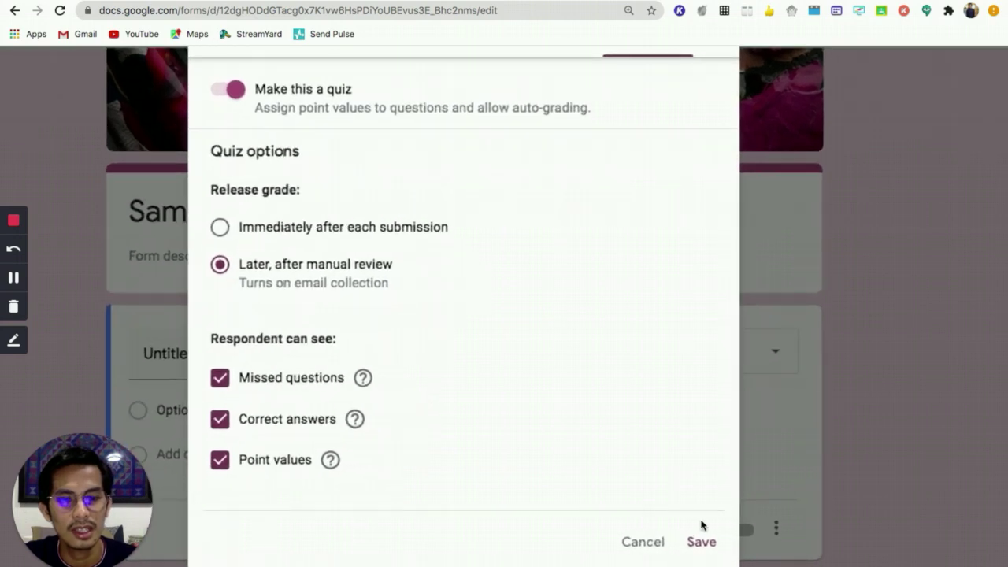
pyautogui.click(701, 542)
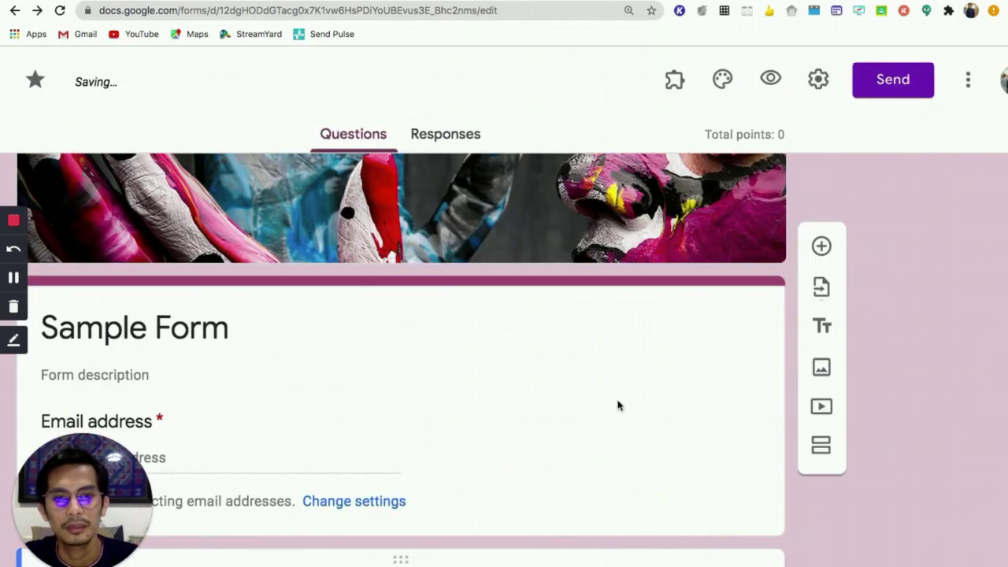
# Open the options for sending the form and look at the email recipient field.
pyautogui.scroll(-2, 617, 406)
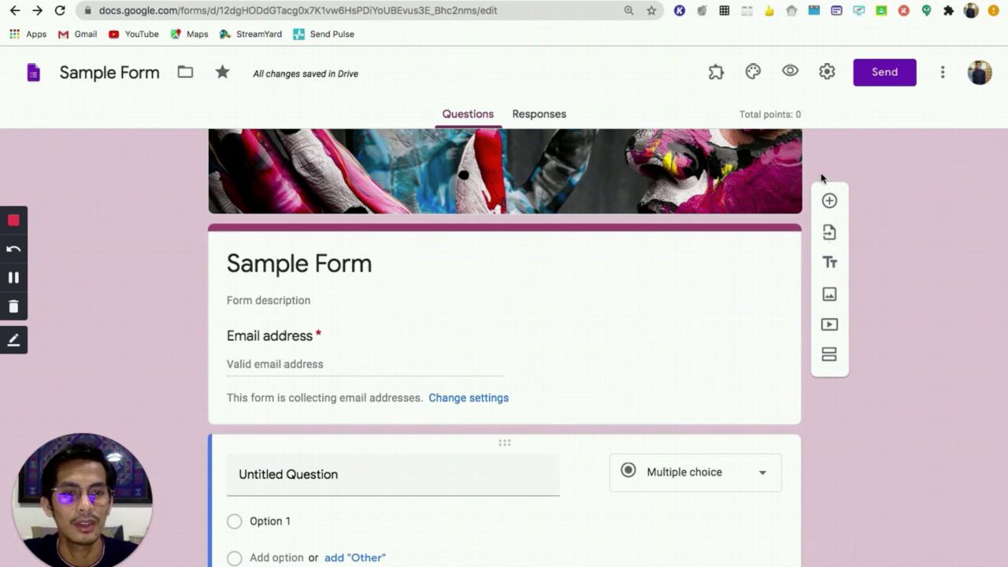
pyautogui.scroll(5, 905, 108)
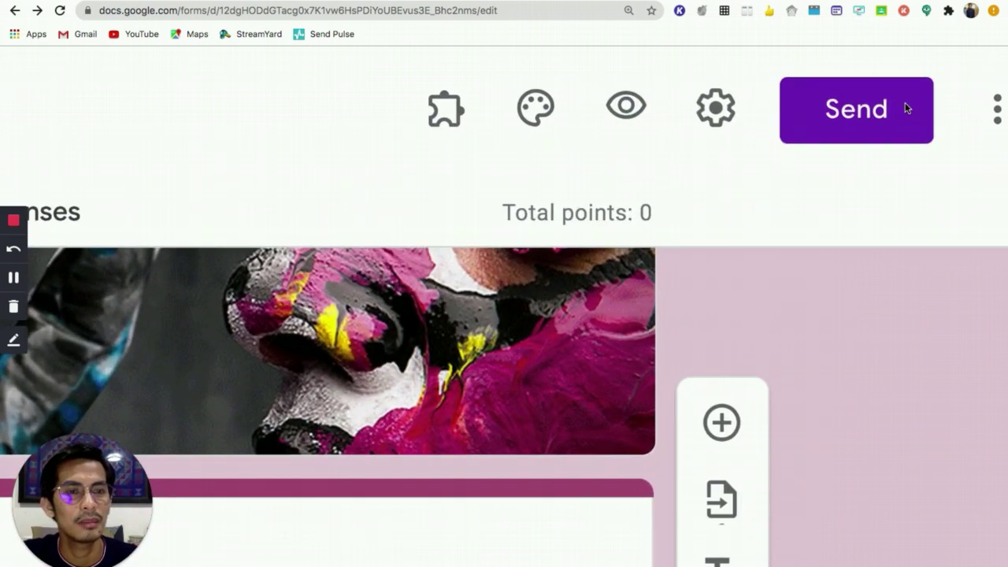
pyautogui.hscroll(4, 908, 193)
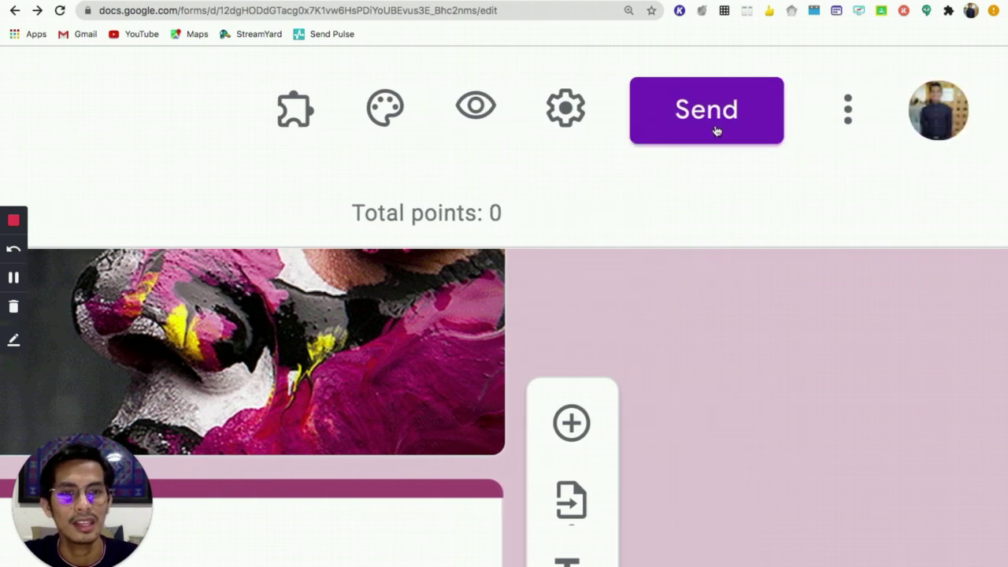
pyautogui.scroll(-5, 716, 120)
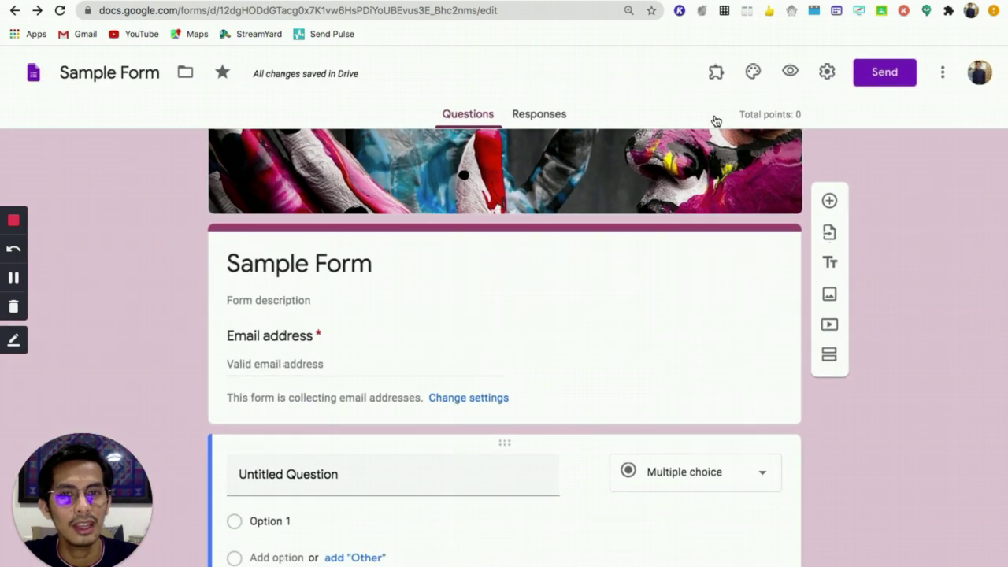
pyautogui.click(882, 71)
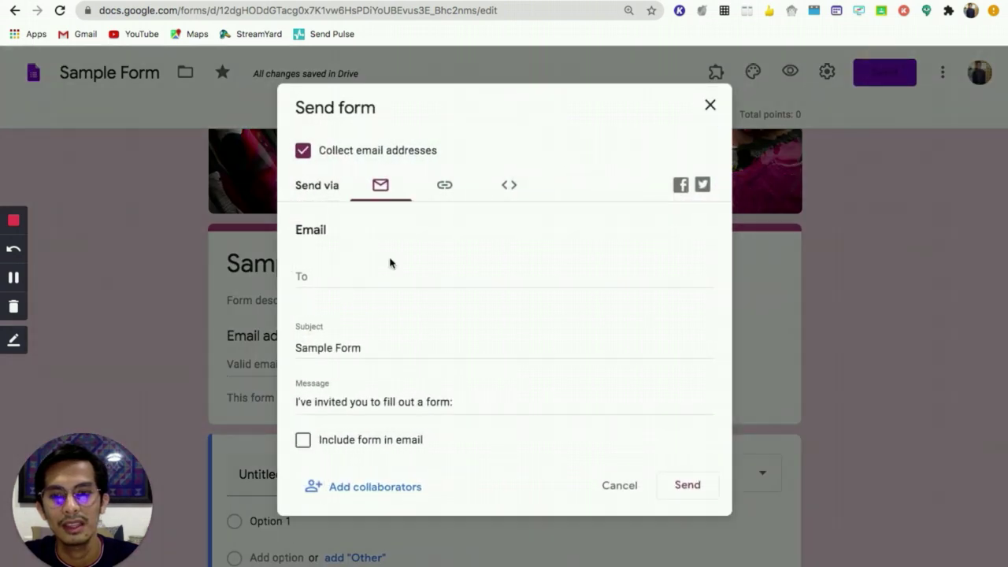
pyautogui.click(329, 276)
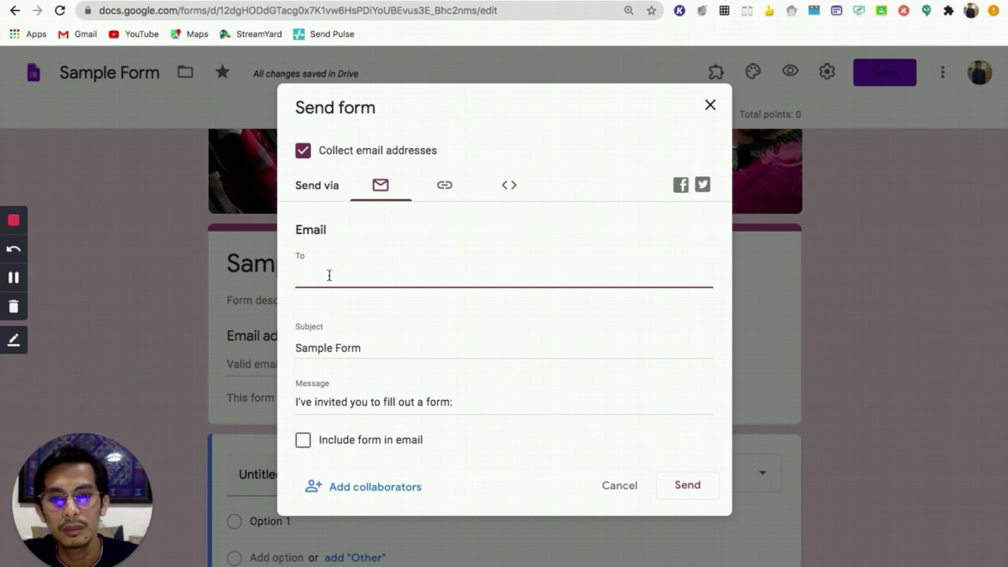
# Switch to sending the form by link, shorten the URL and copy it.
pyautogui.click(445, 190)
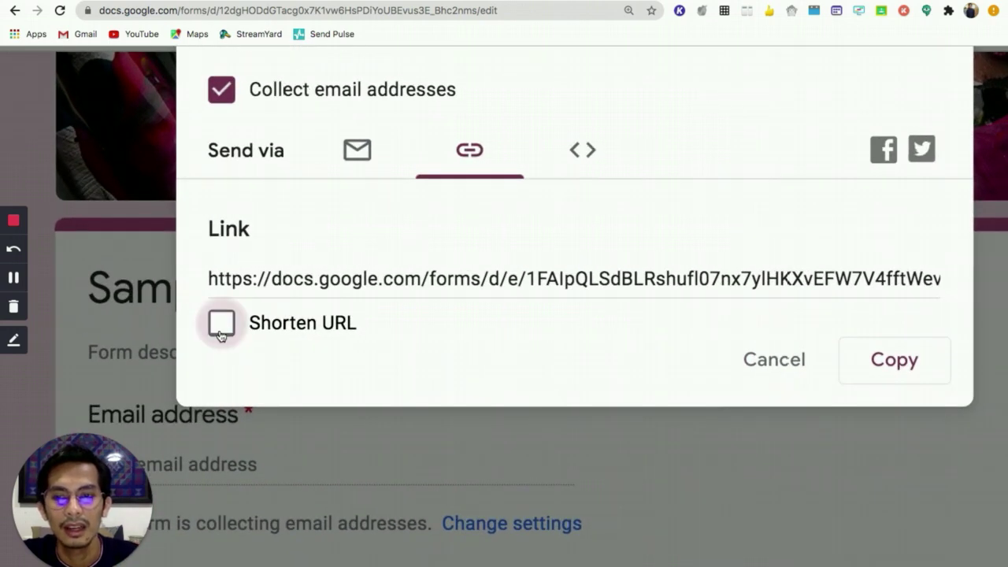
pyautogui.click(412, 280)
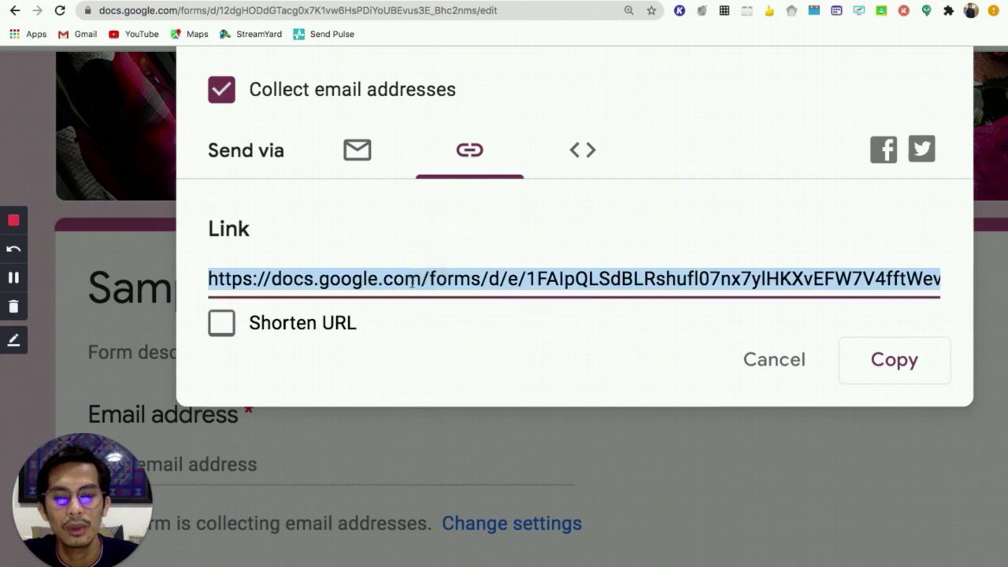
pyautogui.click(223, 325)
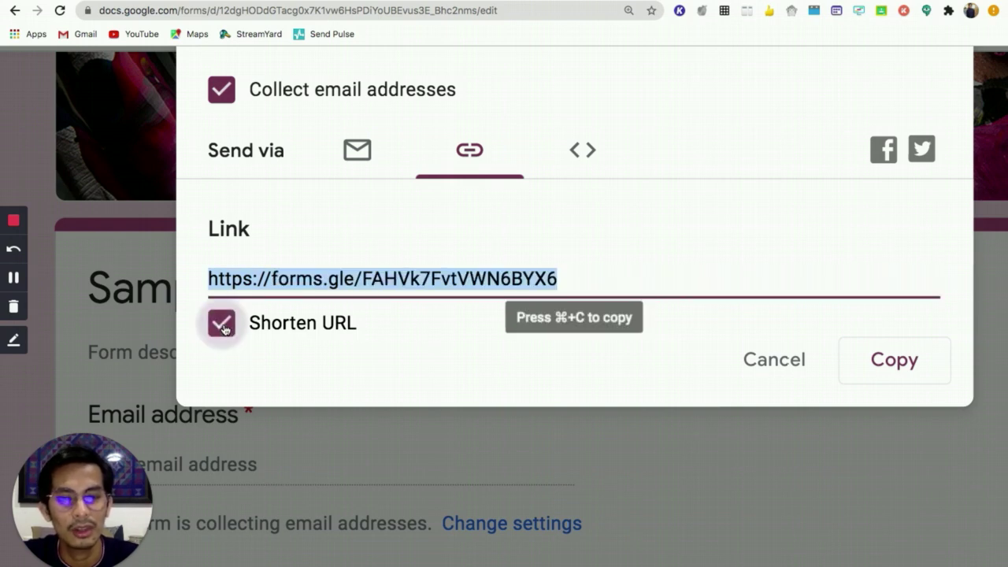
pyautogui.click(929, 379)
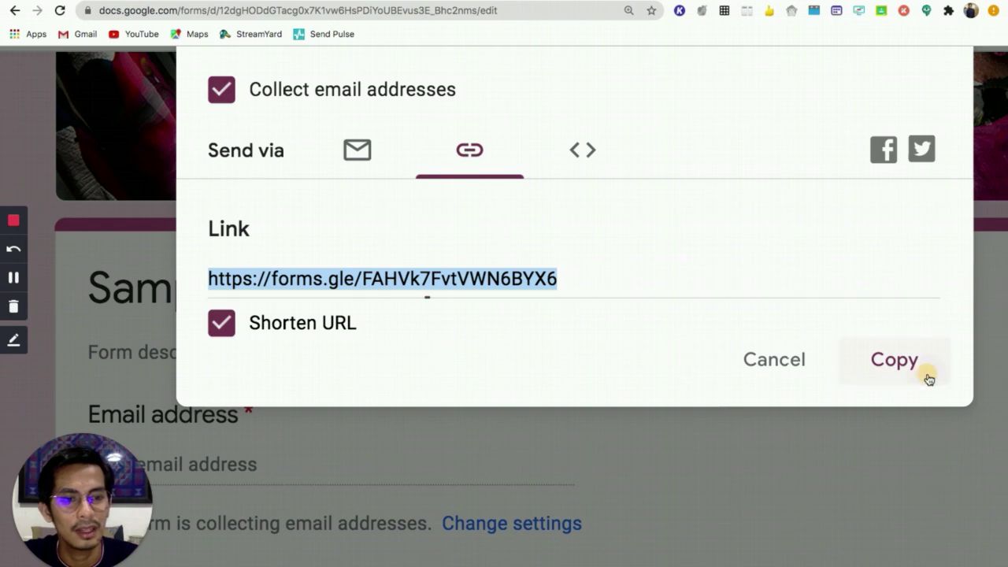
# View the form's Embed HTML code and size options, and close the sending options.
pyautogui.click(590, 155)
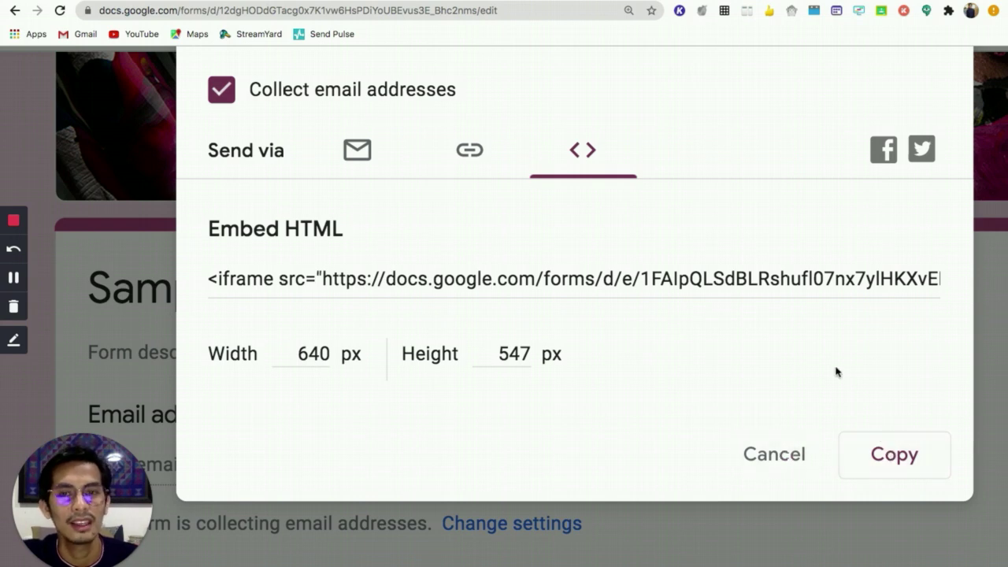
pyautogui.hotkey('ctrl', '-')
pyautogui.hotkey('ctrl', '-')
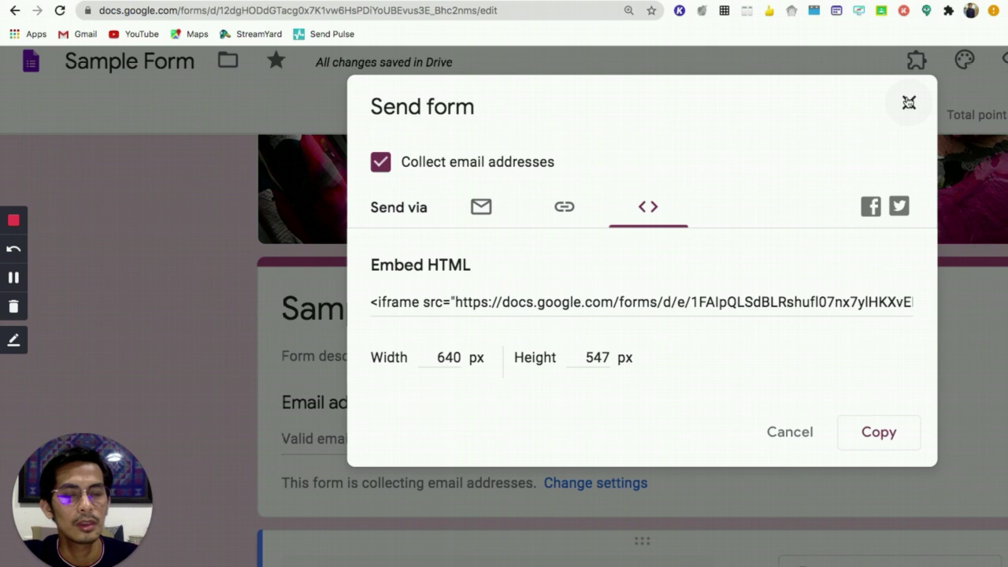
pyautogui.click(909, 104)
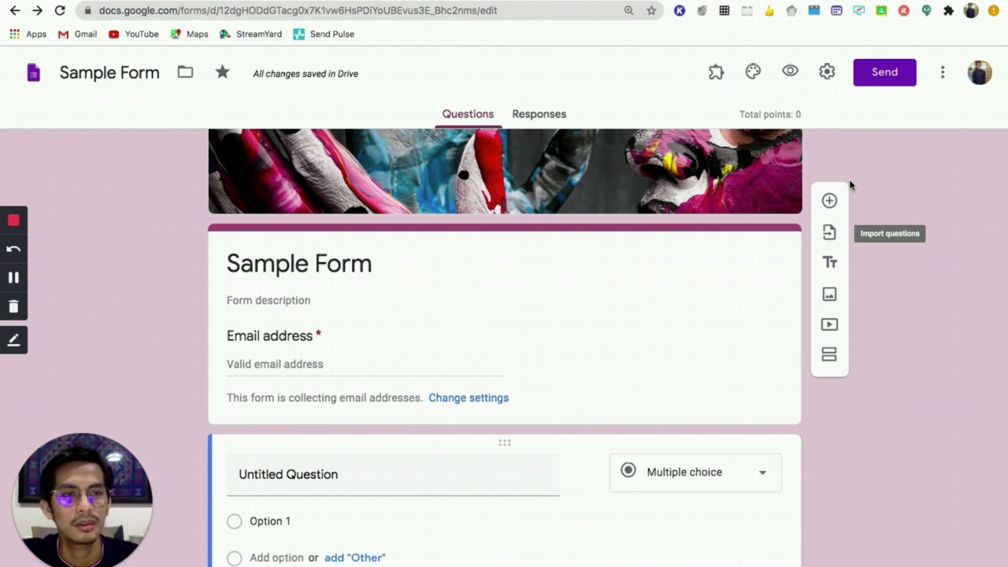
# Open the form's options for adding collaborators.
pyautogui.click(949, 80)
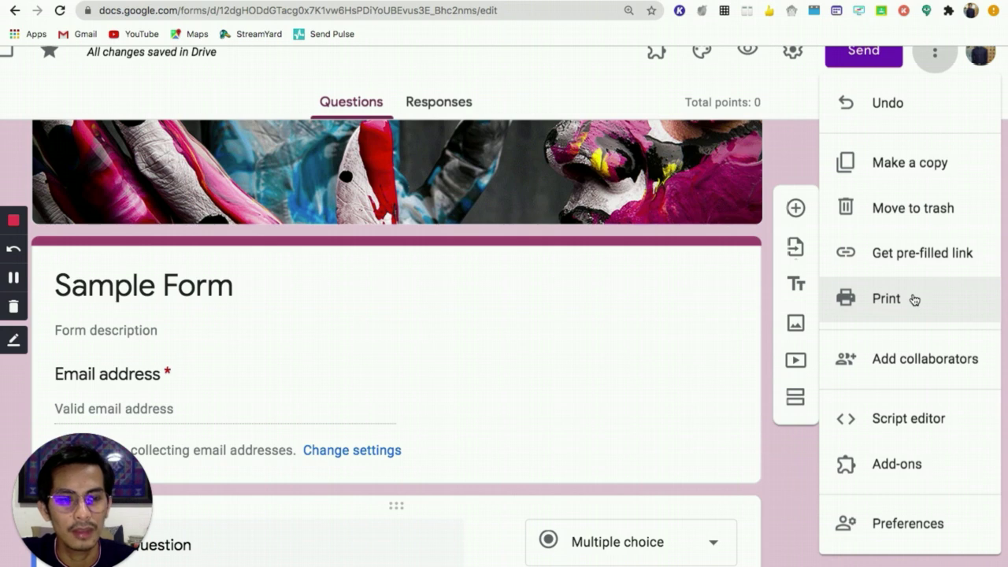
pyautogui.scroll(5, 912, 362)
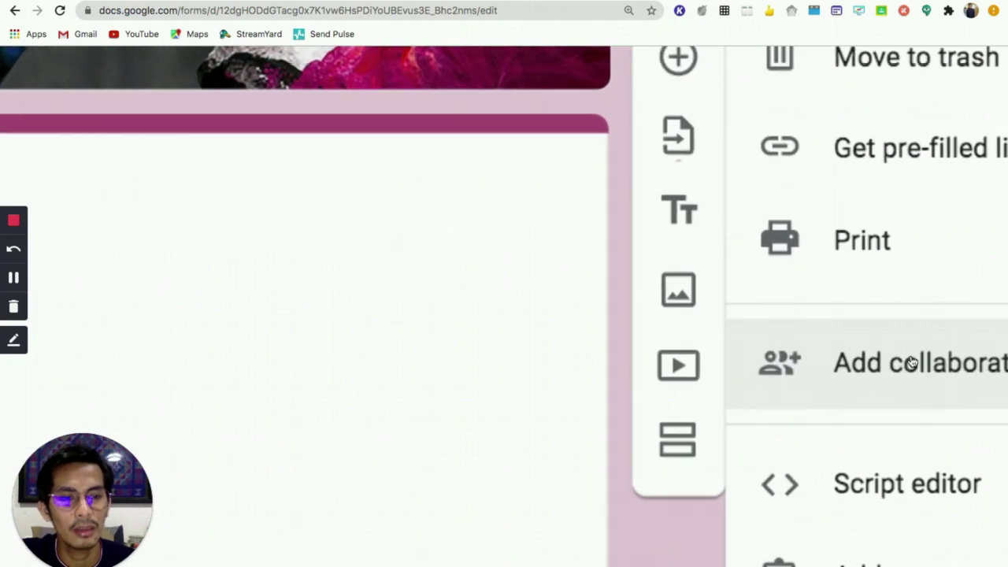
pyautogui.hscroll(2, 913, 362)
pyautogui.scroll(-2, 912, 362)
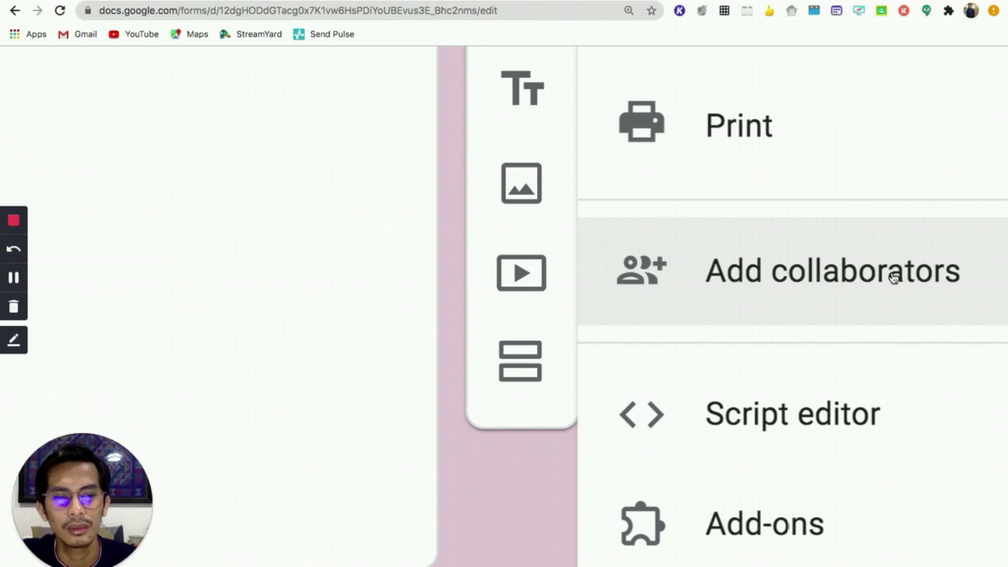
pyautogui.scroll(-5, 894, 278)
pyautogui.click(918, 299)
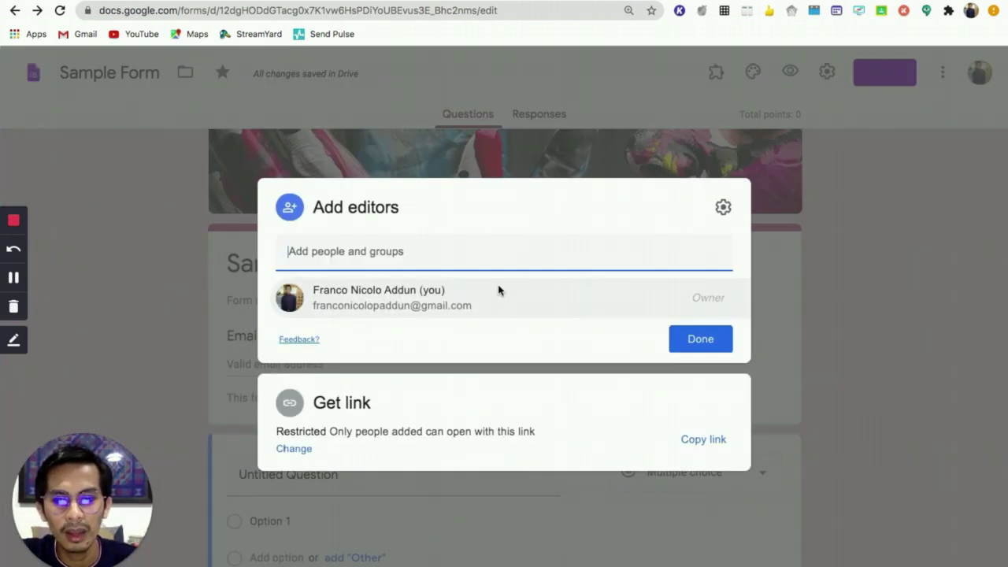
# View the suggested people for adding editors to the form and close the sharing options.
pyautogui.click(443, 254)
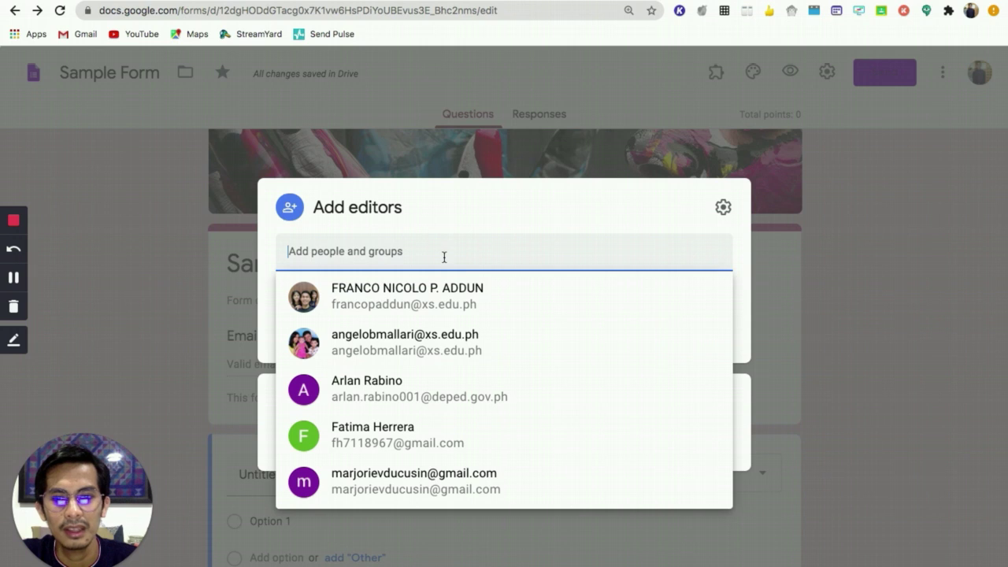
pyautogui.click(605, 248)
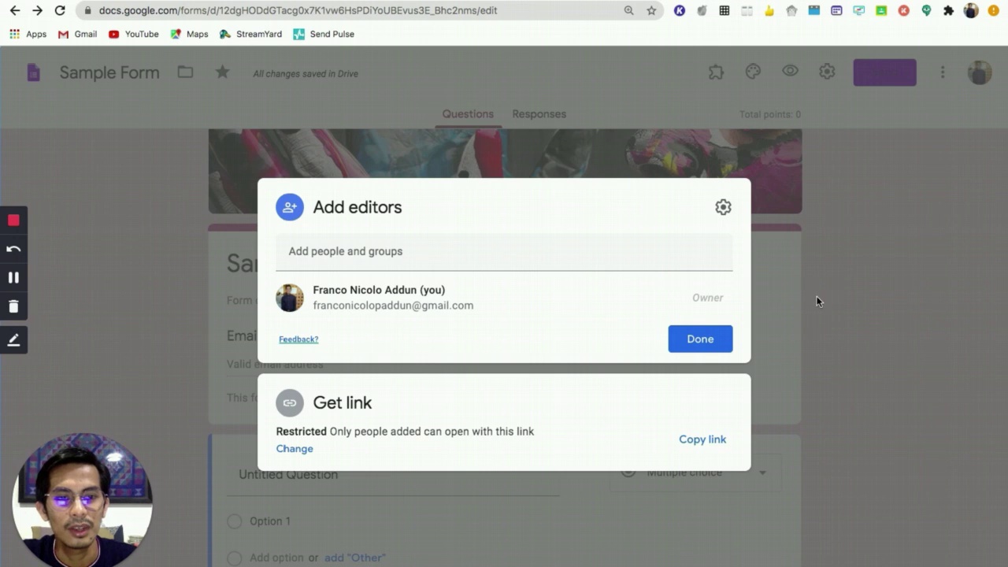
pyautogui.click(712, 338)
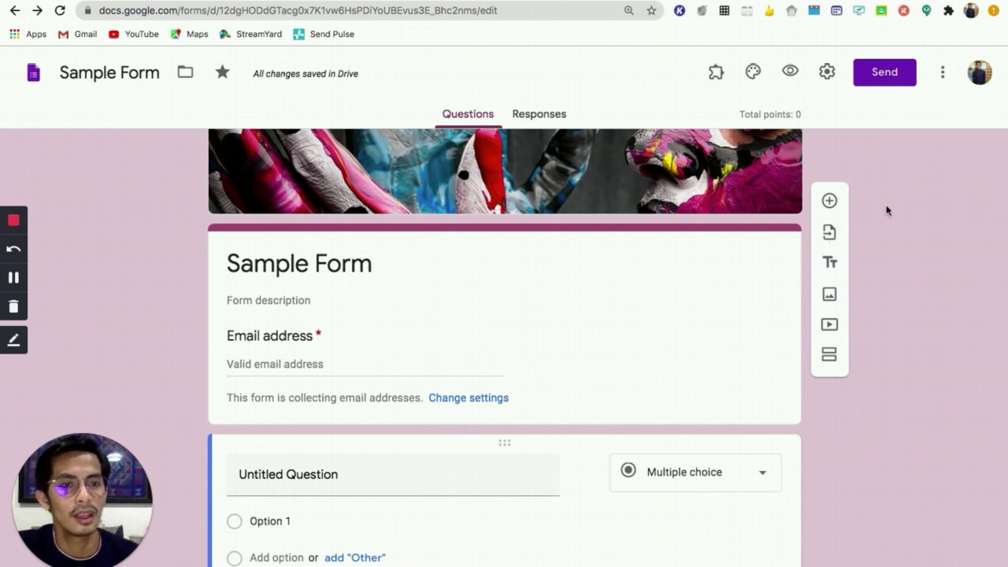
# Open the G Suite Marketplace to view the add-ons that work with Forms.
pyautogui.click(942, 72)
pyautogui.scroll(-1, 920, 408)
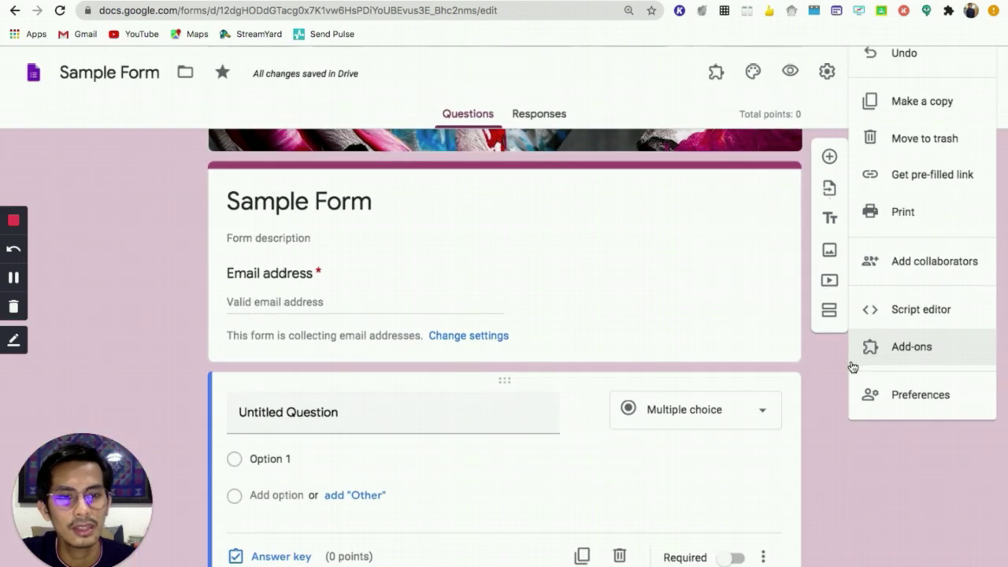
pyautogui.click(914, 343)
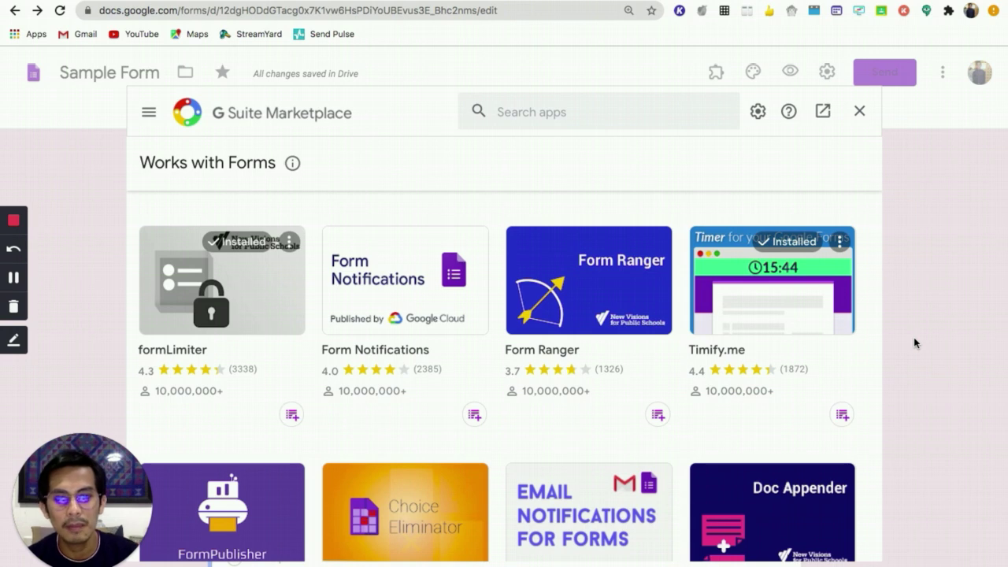
# Try to install the Form Notifications add-on, continuing past the permission notice, and close the marketplace.
pyautogui.click(363, 282)
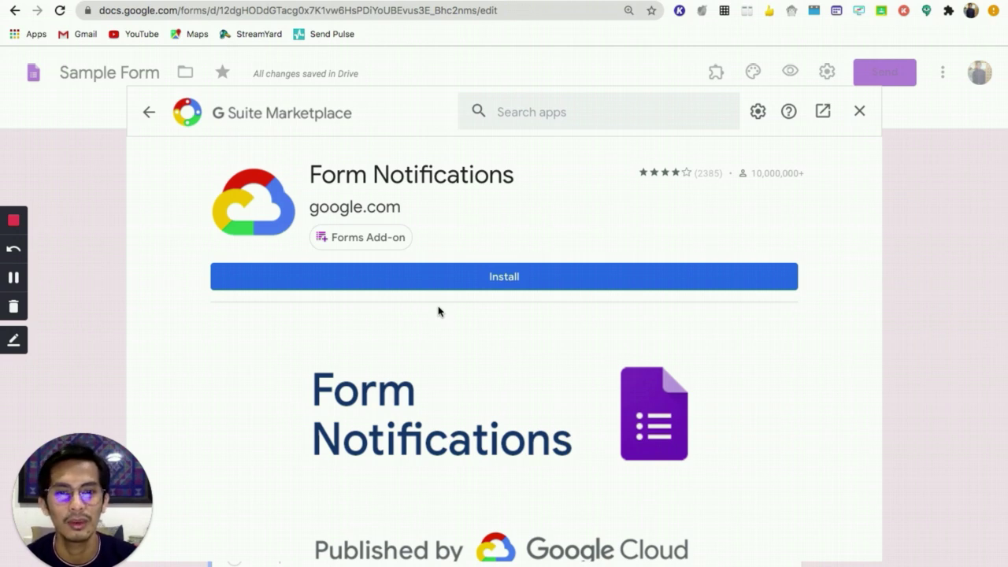
pyautogui.scroll(3, 439, 311)
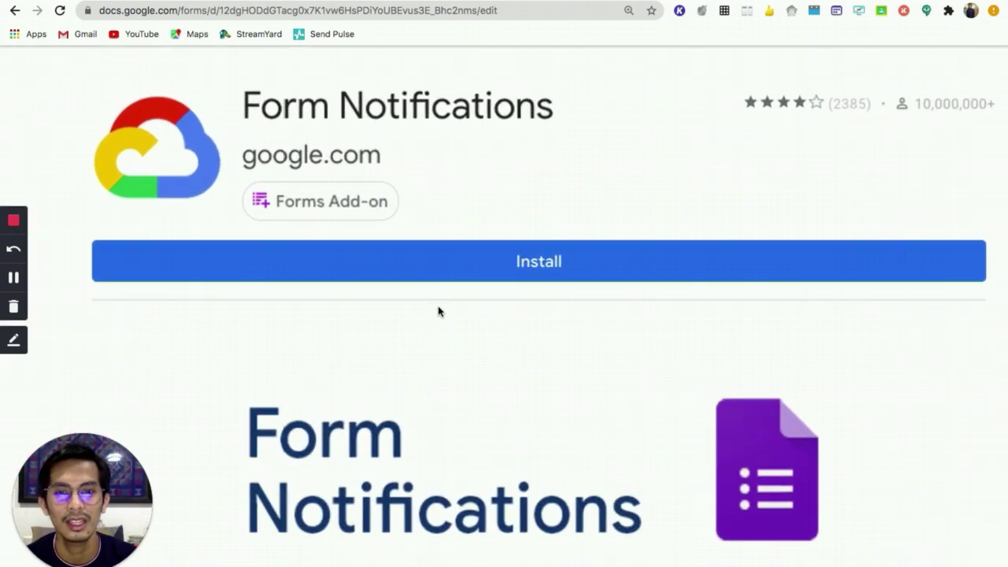
pyautogui.click(527, 271)
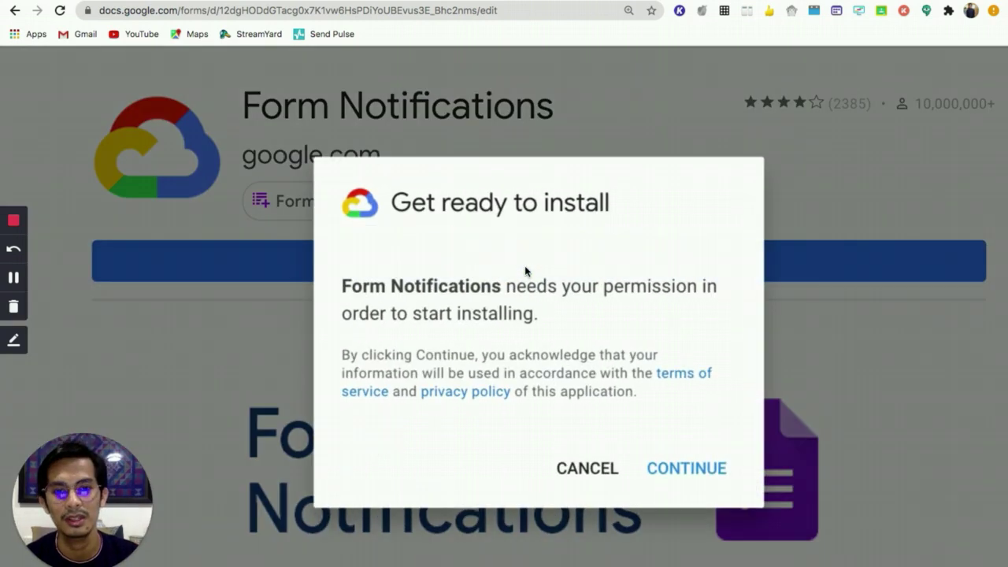
pyautogui.click(699, 470)
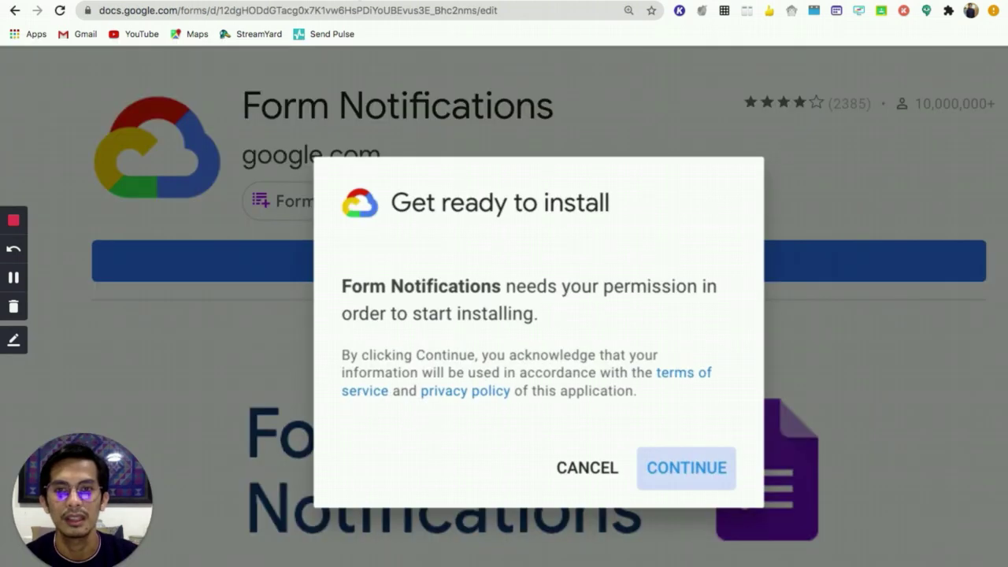
pyautogui.click(687, 468)
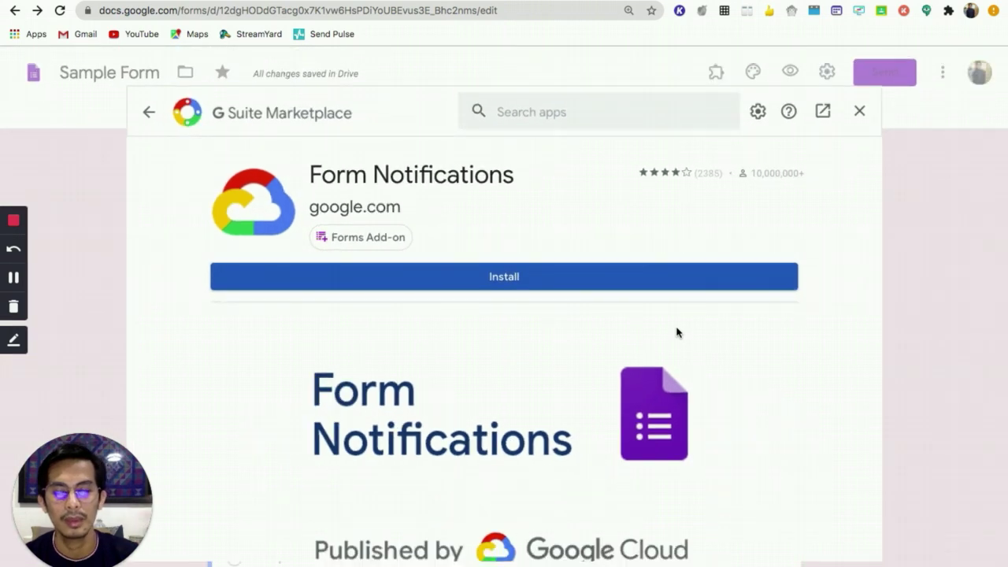
pyautogui.click(861, 113)
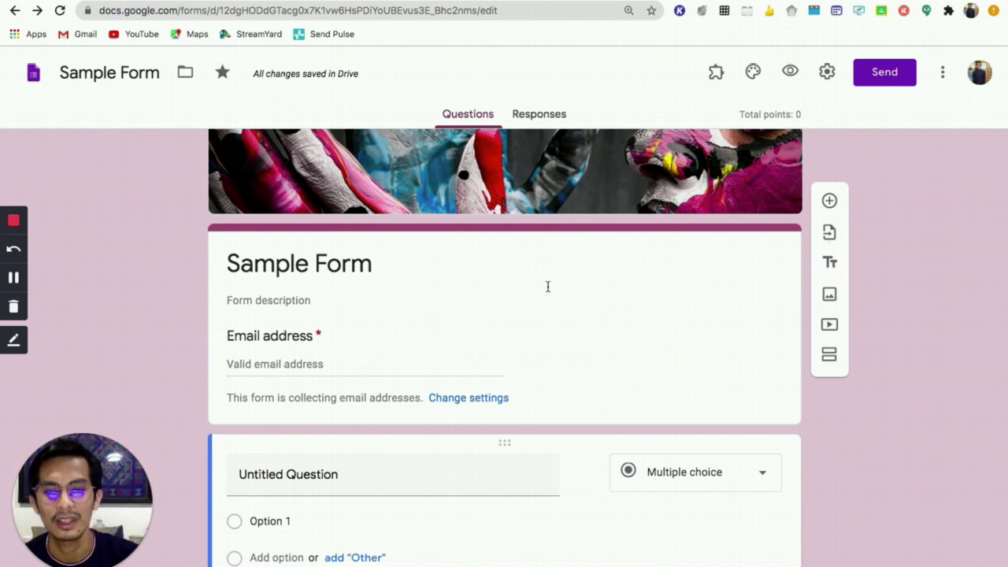
# Examine the tools for adding questions, titles, images, videos and sections, and the option for adding an image to the question.
pyautogui.scroll(-2, 419, 295)
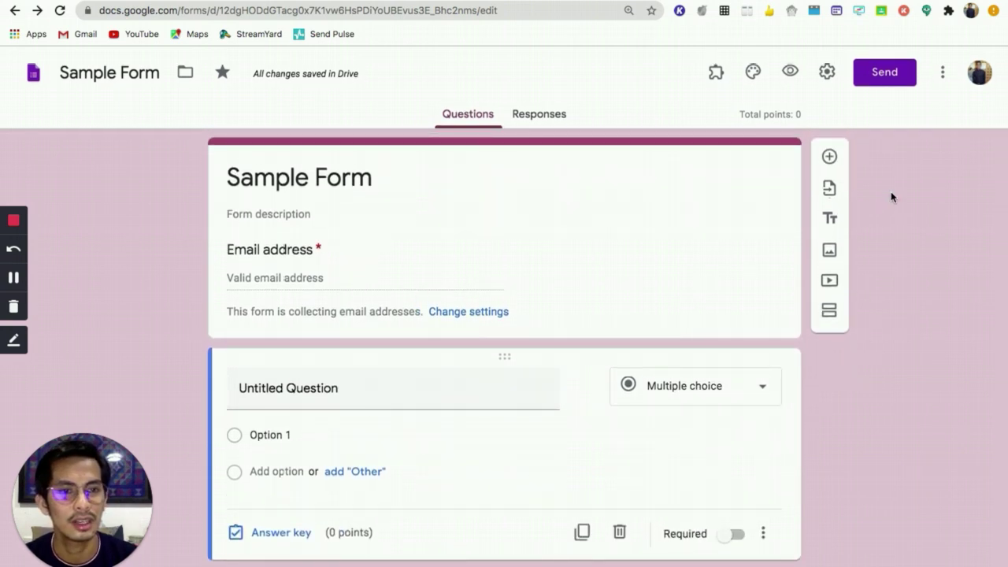
pyautogui.scroll(5, 892, 197)
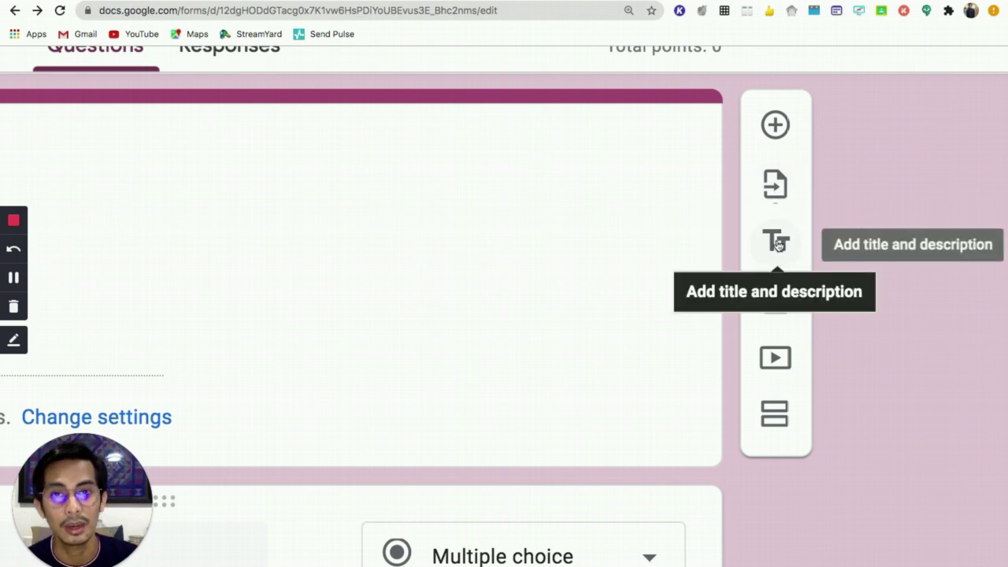
pyautogui.scroll(3, 373, 284)
pyautogui.scroll(-5, 373, 283)
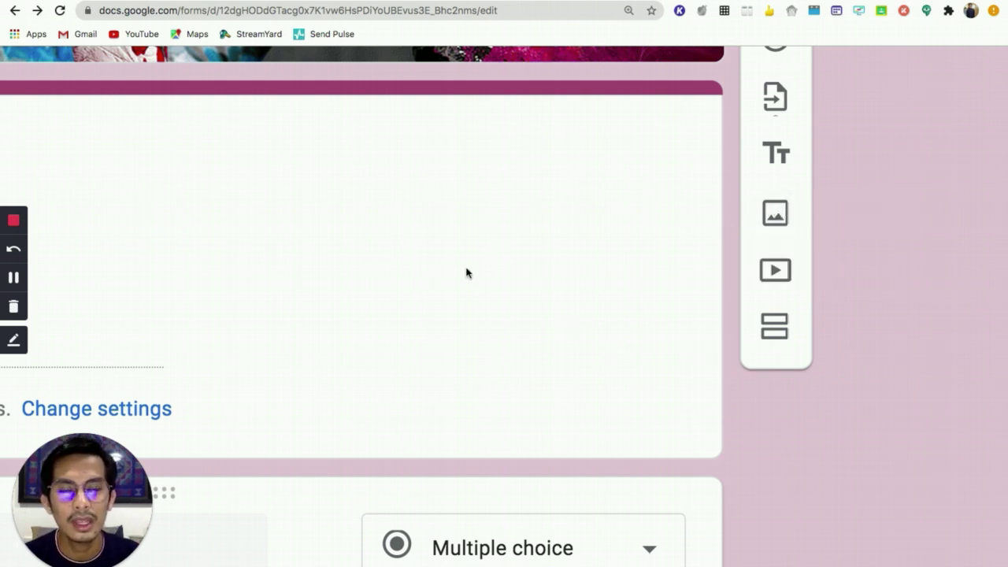
pyautogui.scroll(-8, 470, 315)
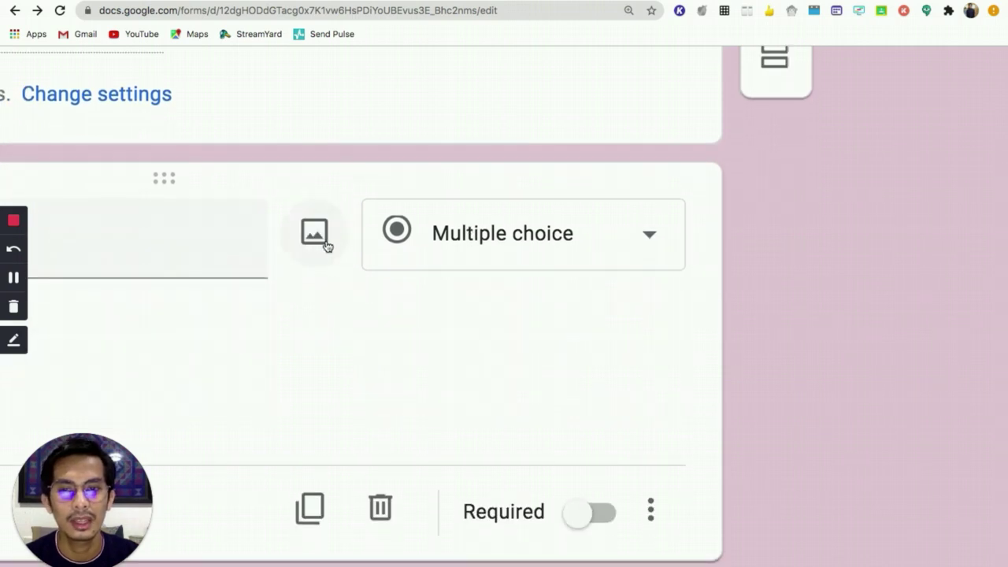
pyautogui.scroll(-5, 331, 259)
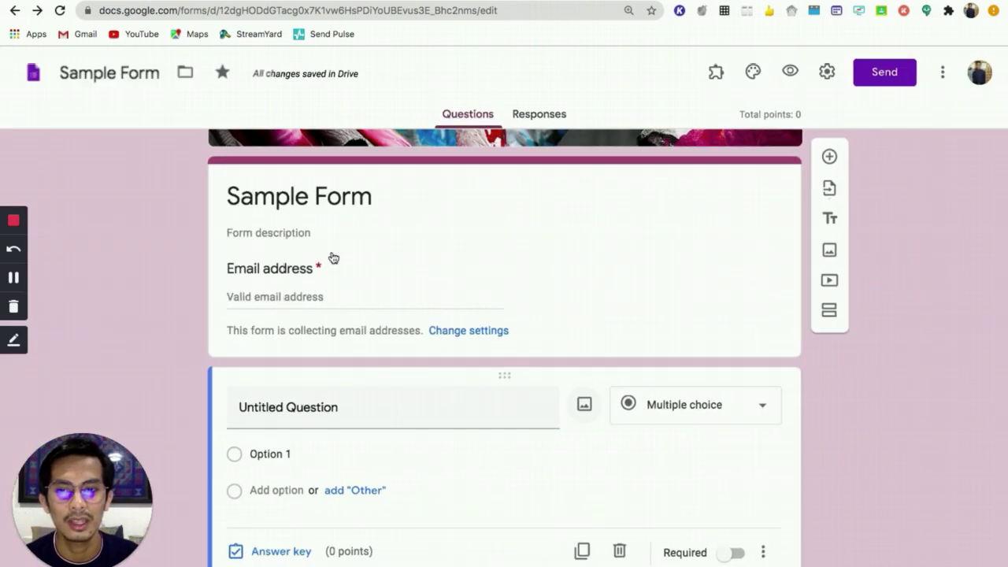
pyautogui.moveTo(585, 408)
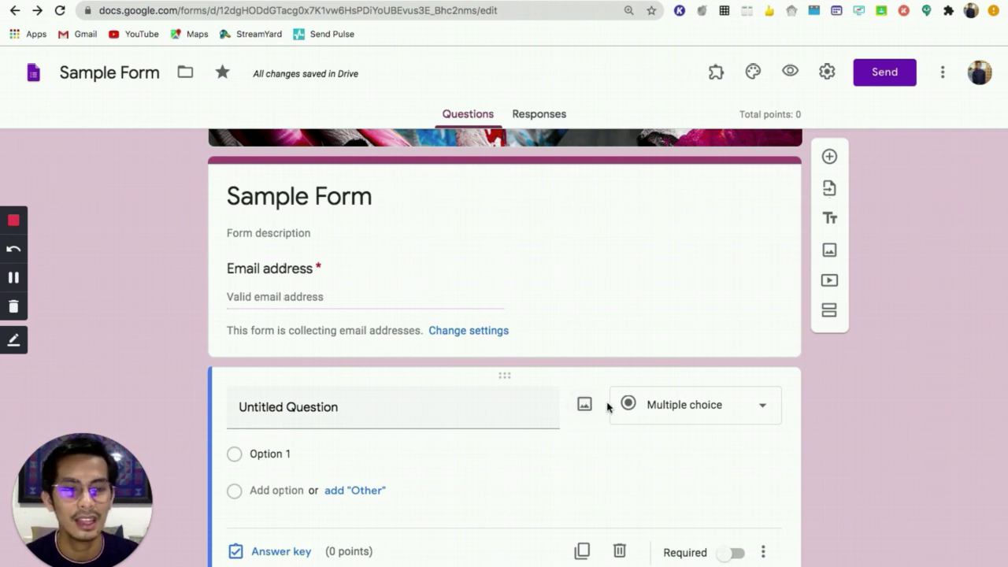
pyautogui.scroll(5, 924, 276)
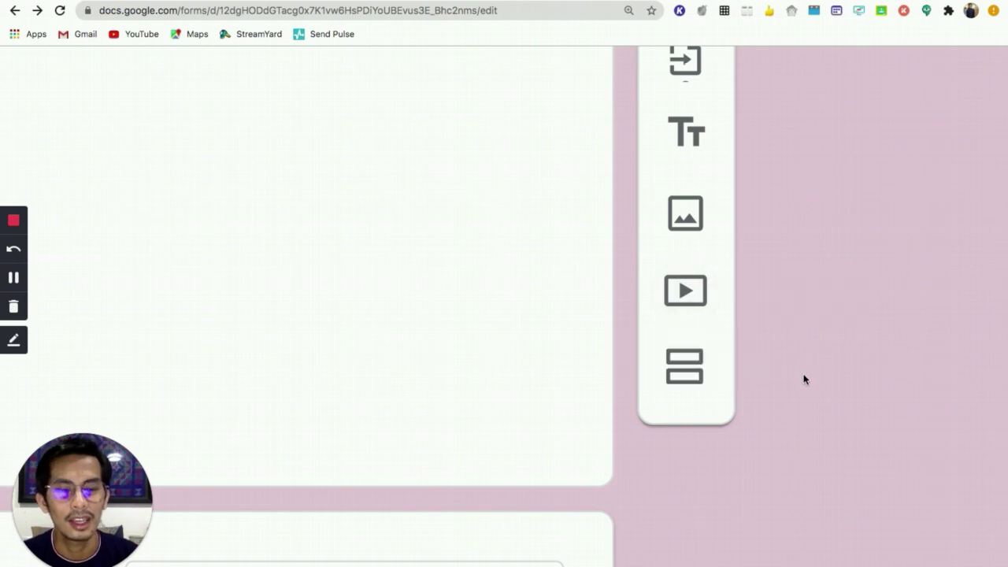
pyautogui.scroll(-5, 708, 441)
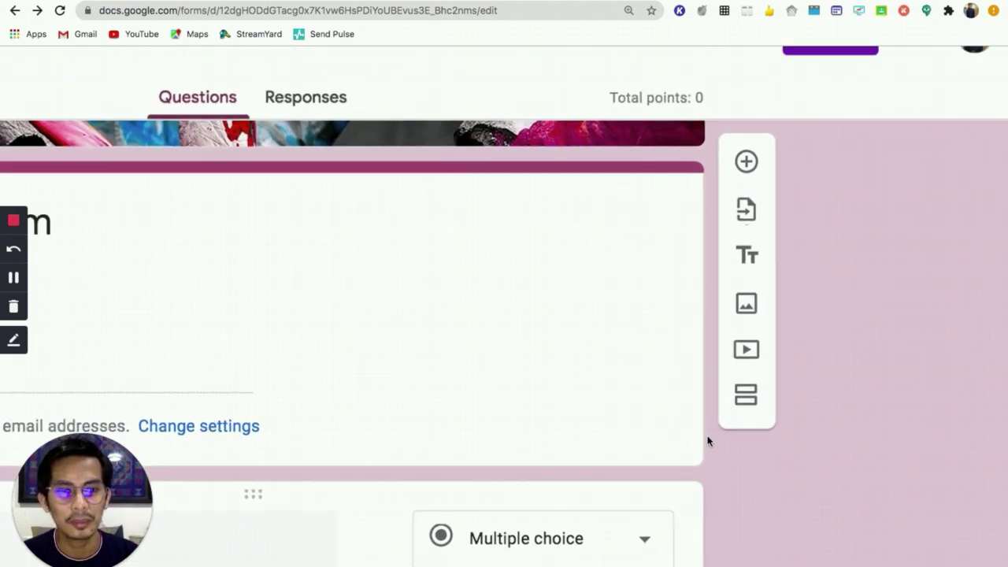
pyautogui.scroll(3, 745, 400)
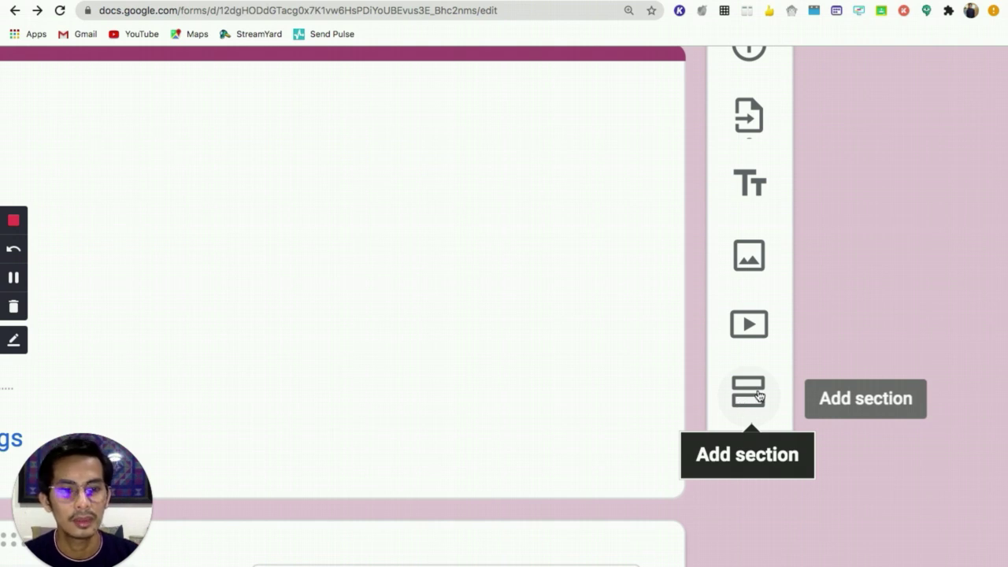
pyautogui.scroll(-5, 758, 395)
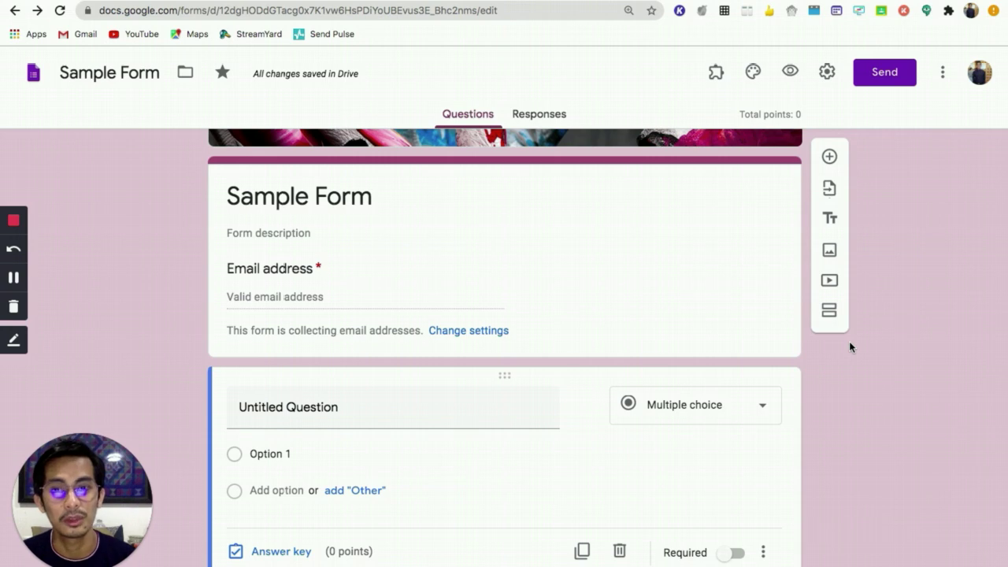
# Review the available question types for the untitled question.
pyautogui.scroll(-1, 468, 344)
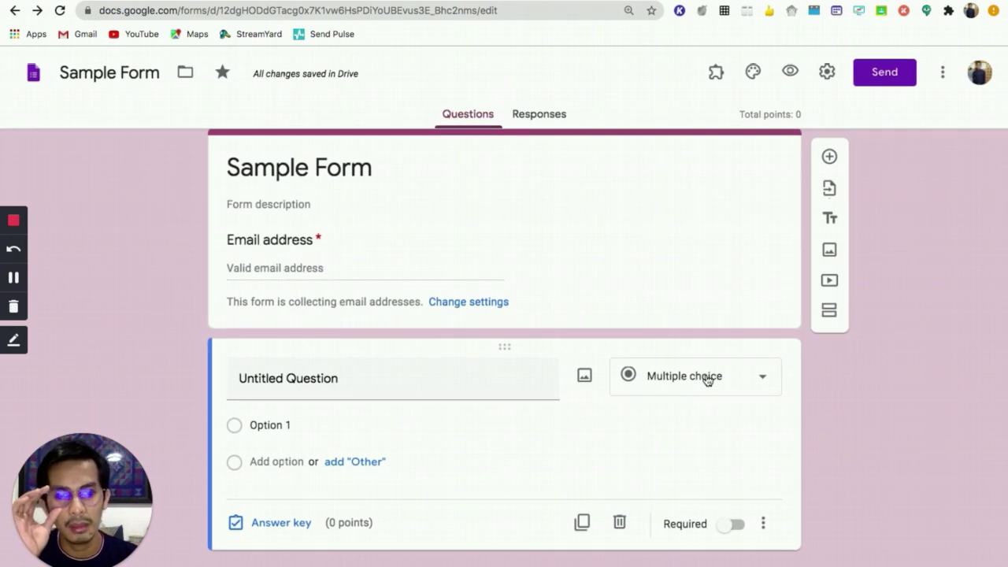
pyautogui.scroll(5, 708, 380)
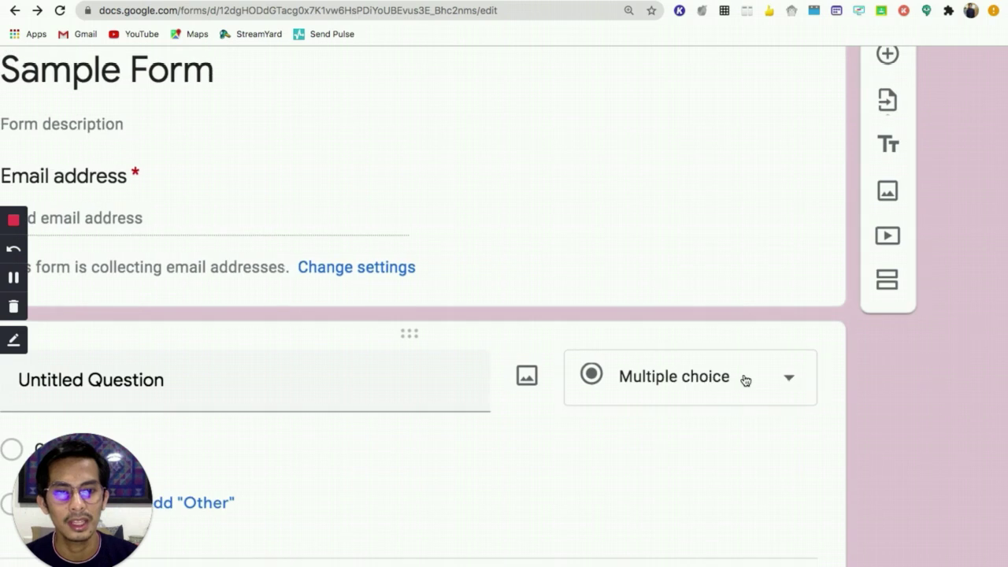
pyautogui.click(744, 380)
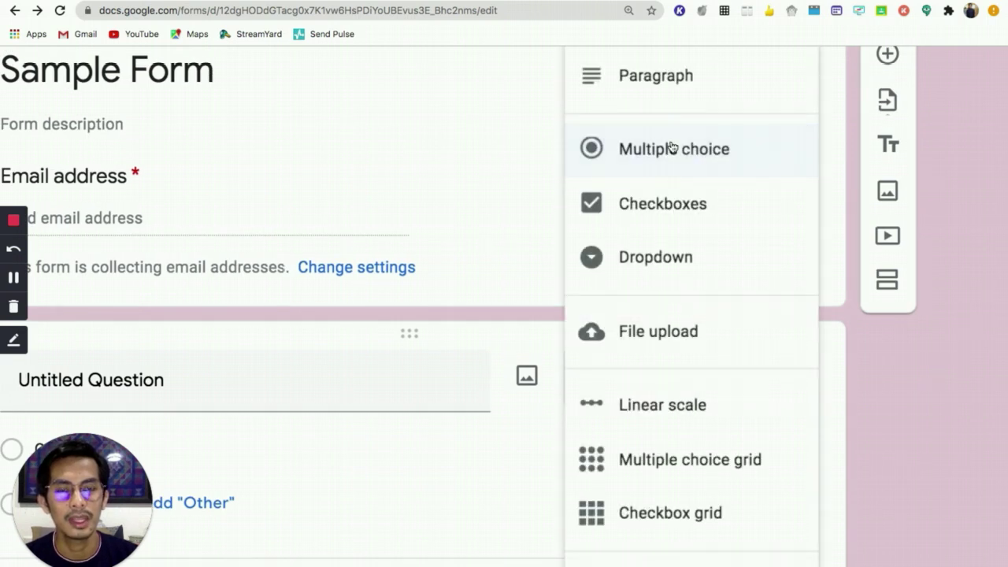
pyautogui.scroll(3, 671, 146)
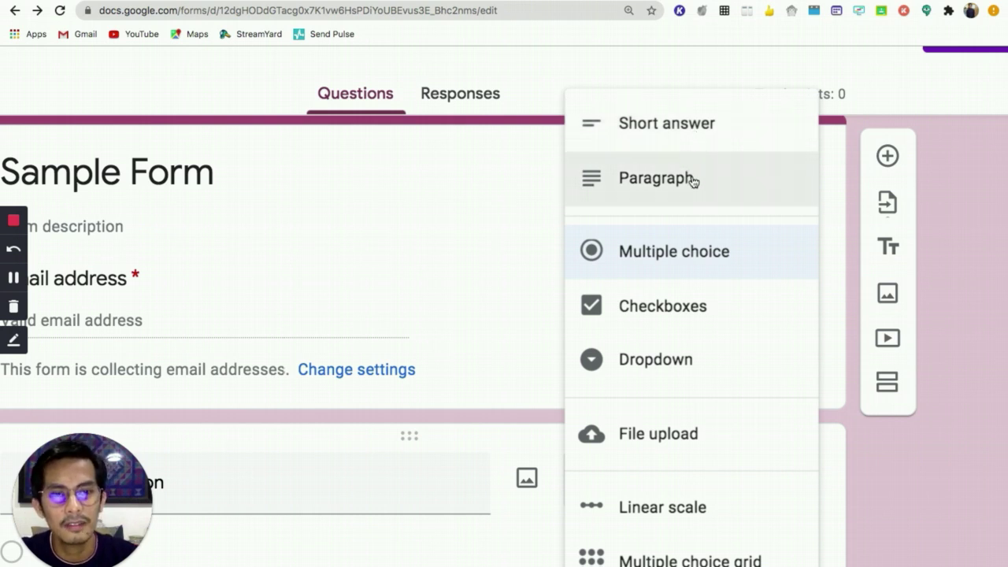
pyautogui.click(896, 453)
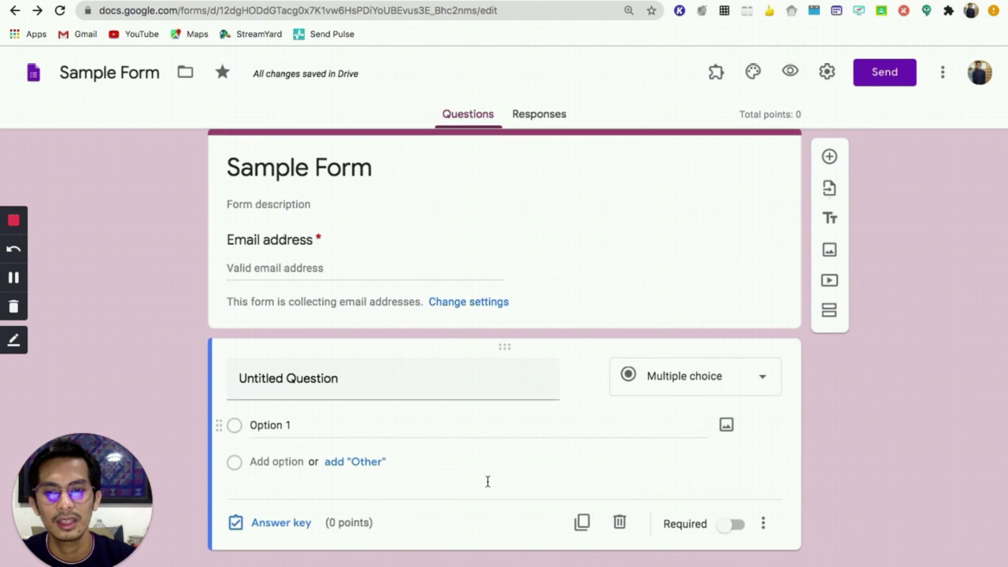
# Replace the untitled question's text with "What is your nationality?".
pyautogui.click(378, 375)
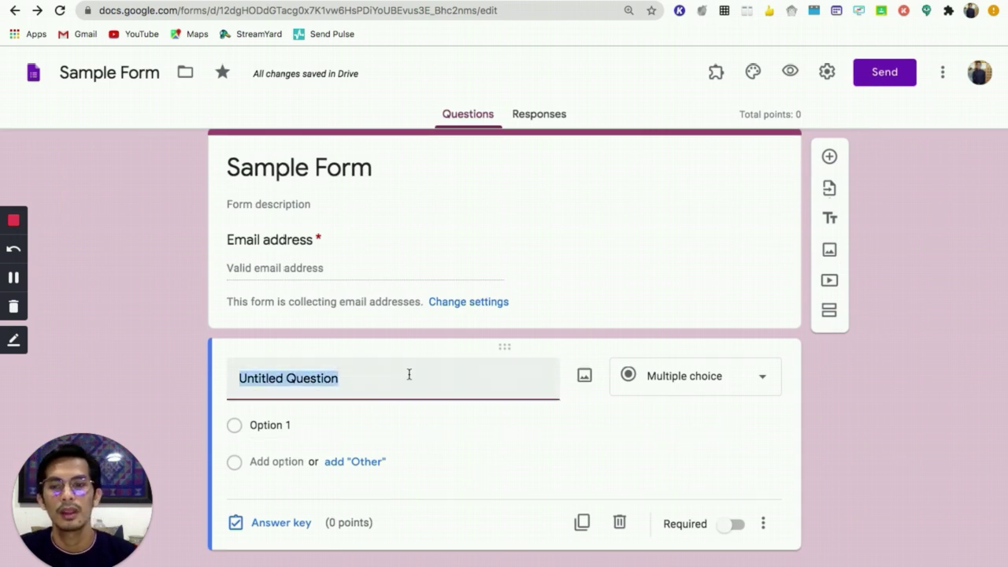
pyautogui.write('What is your')
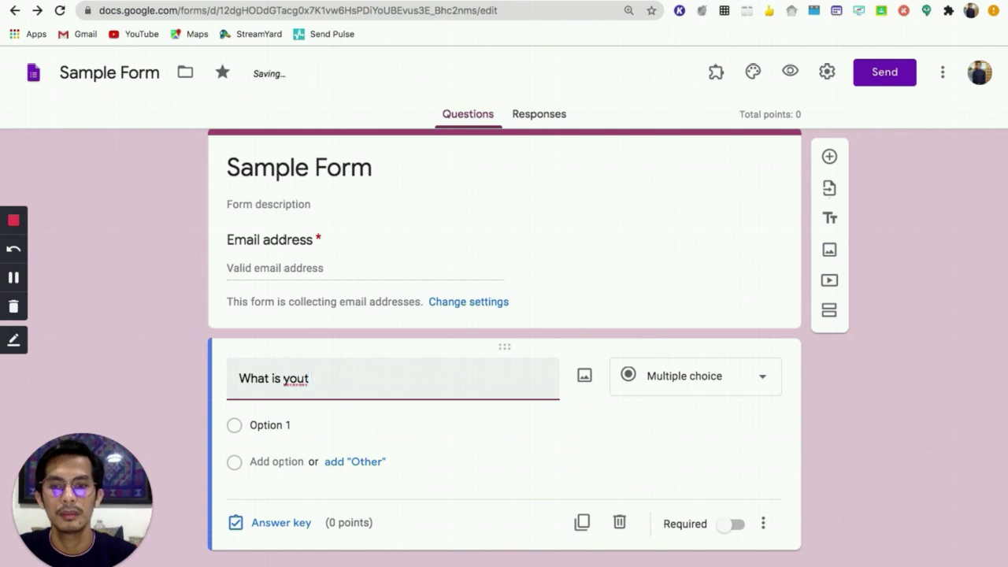
pyautogui.write(' nationali')
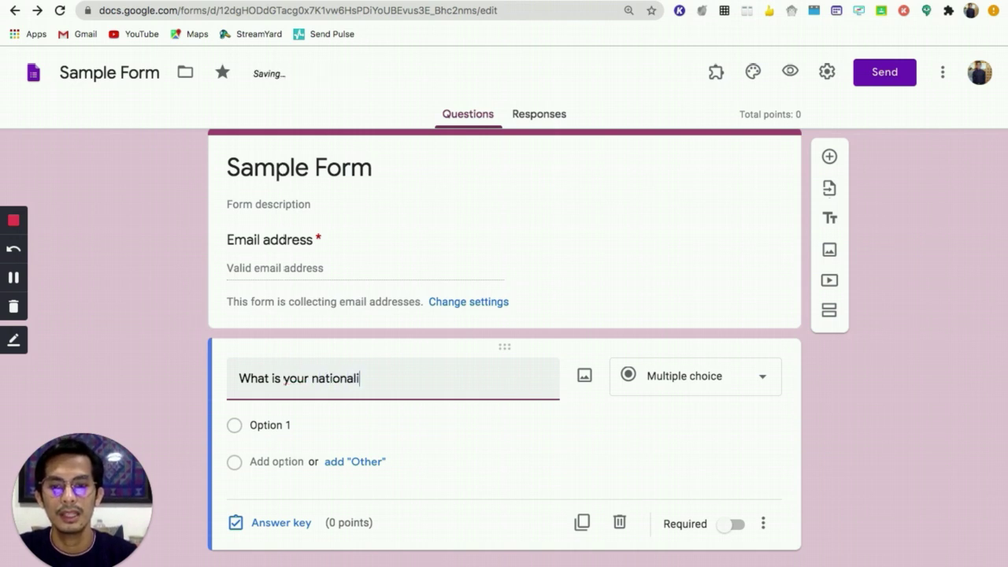
pyautogui.write('ty')
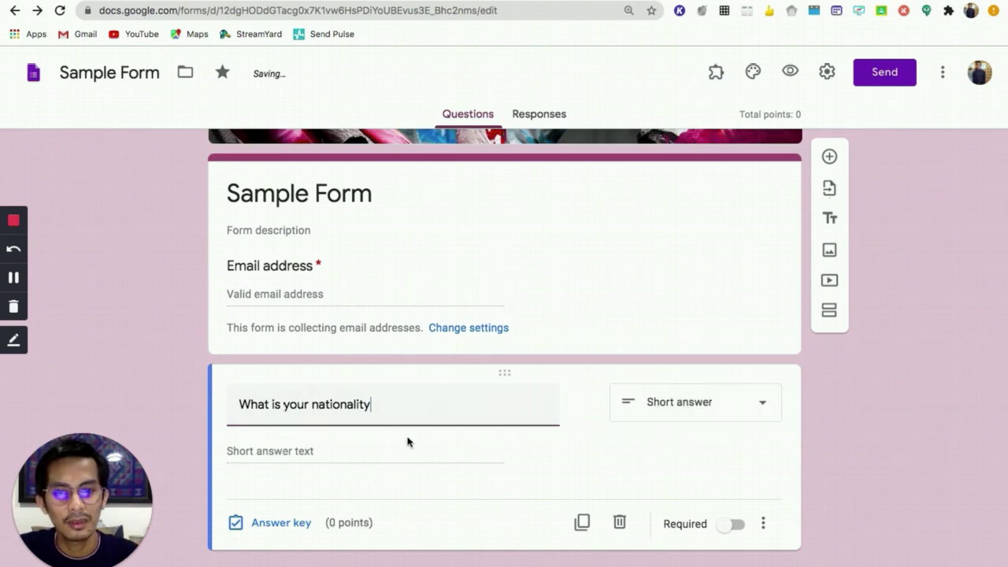
pyautogui.write('?')
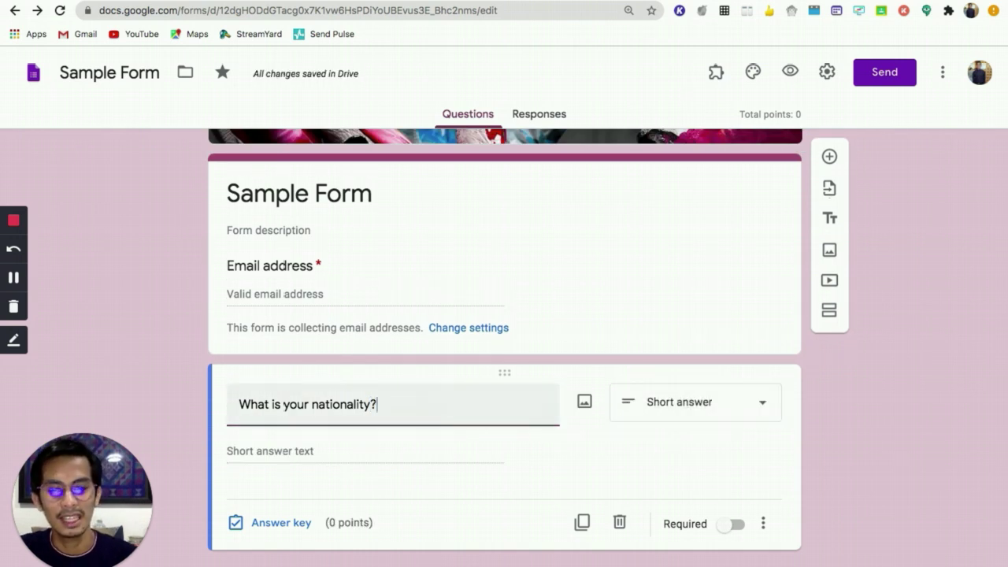
# Change the nationality question's type to Multiple choice and enter Filipino and American as its first two options.
pyautogui.click(713, 401)
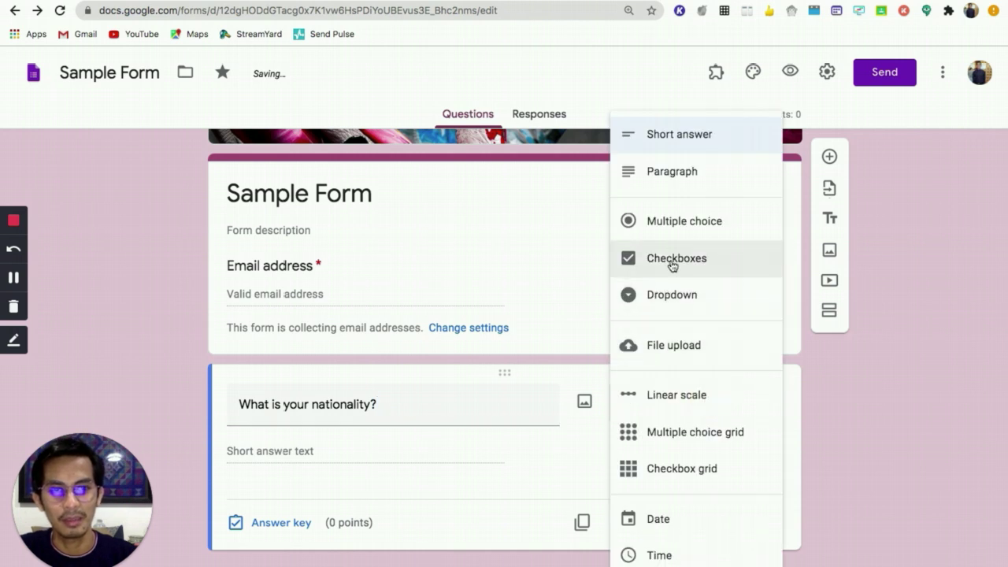
pyautogui.click(674, 227)
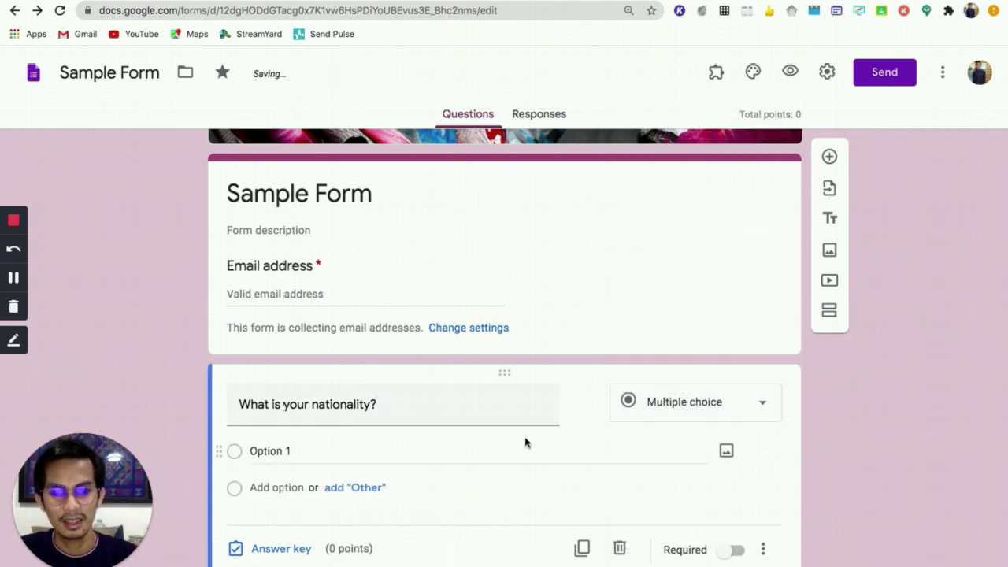
pyautogui.click(314, 450)
pyautogui.write('Filipin')
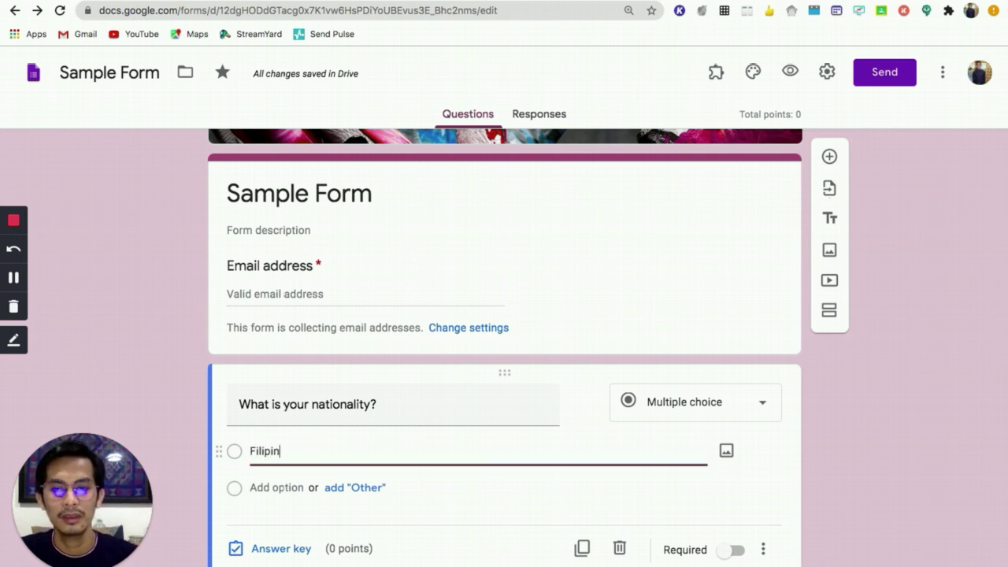
pyautogui.click(272, 488)
pyautogui.write('American')
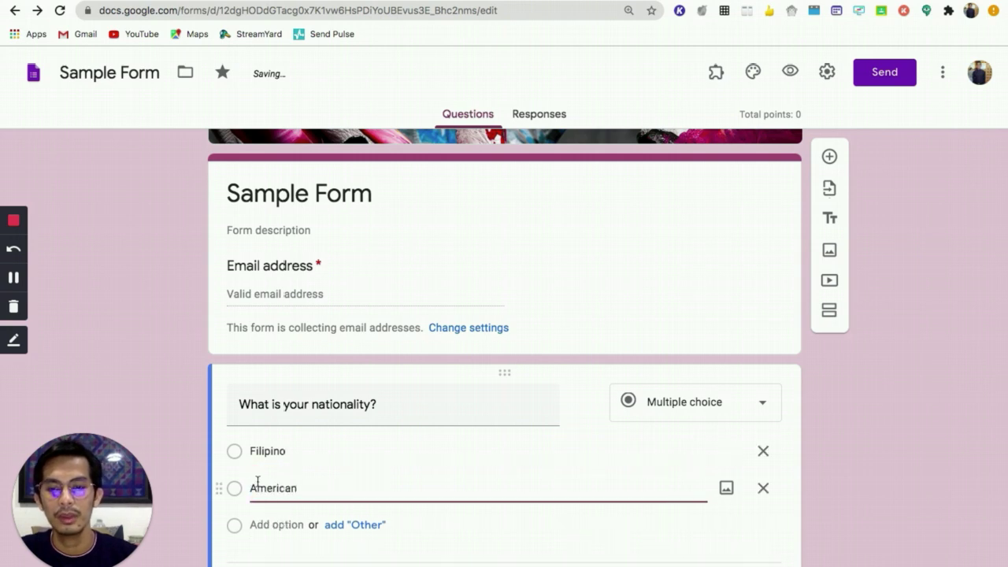
# Add Chinese as the third option of the nationality question, followed by an "Other" option.
pyautogui.scroll(-1, 258, 483)
pyautogui.scroll(5, 258, 486)
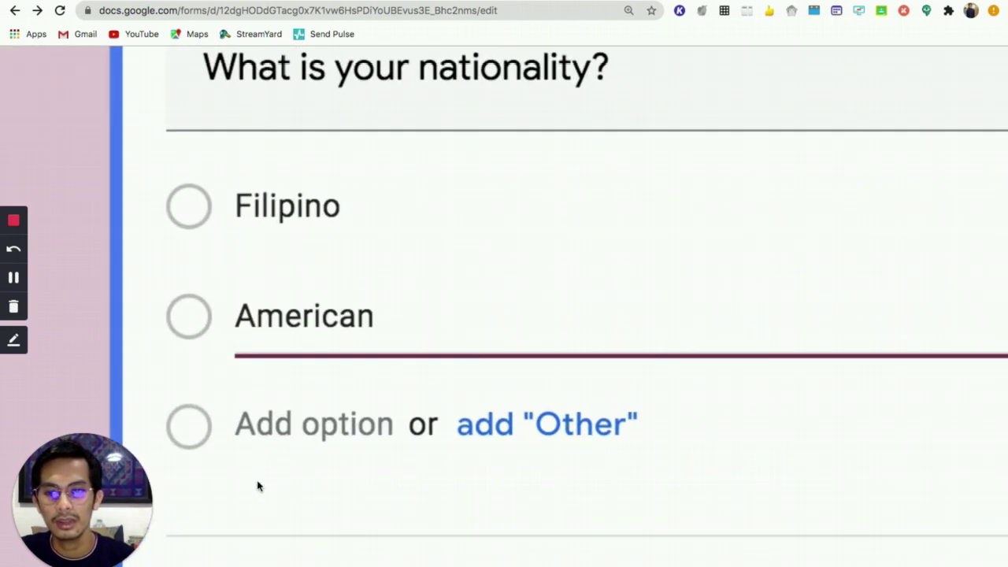
pyautogui.click(299, 428)
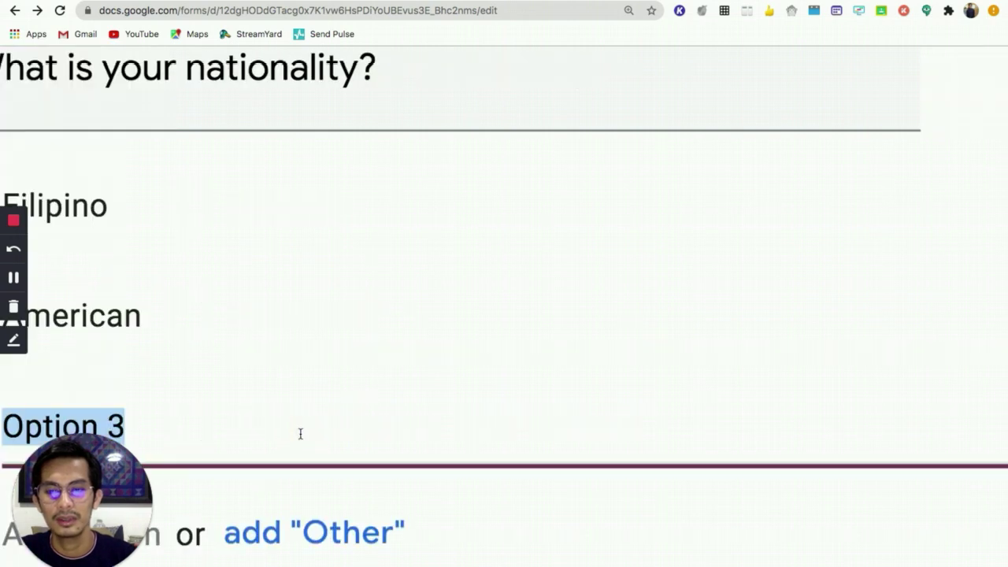
pyautogui.hscroll(-5, 300, 434)
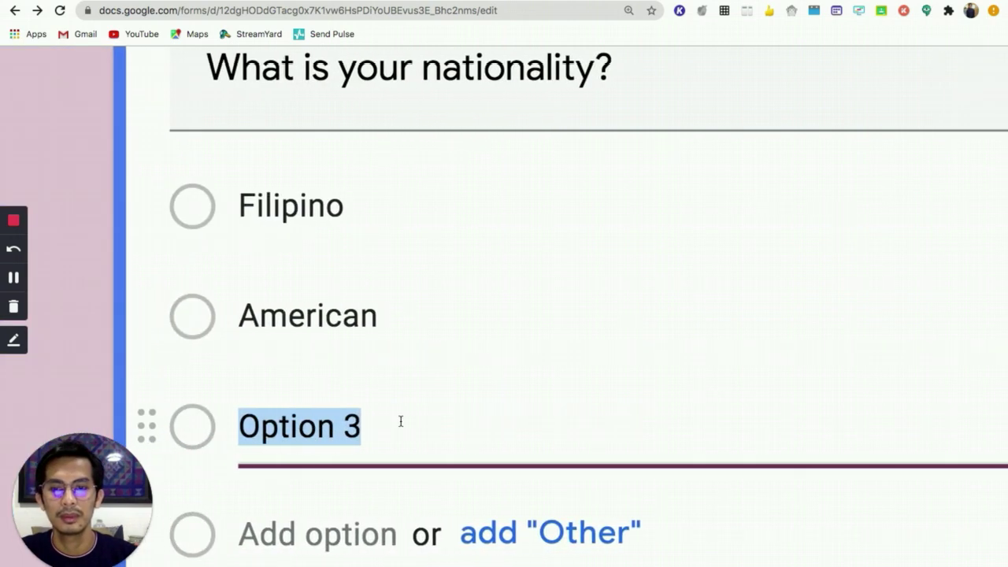
pyautogui.write('Chinese')
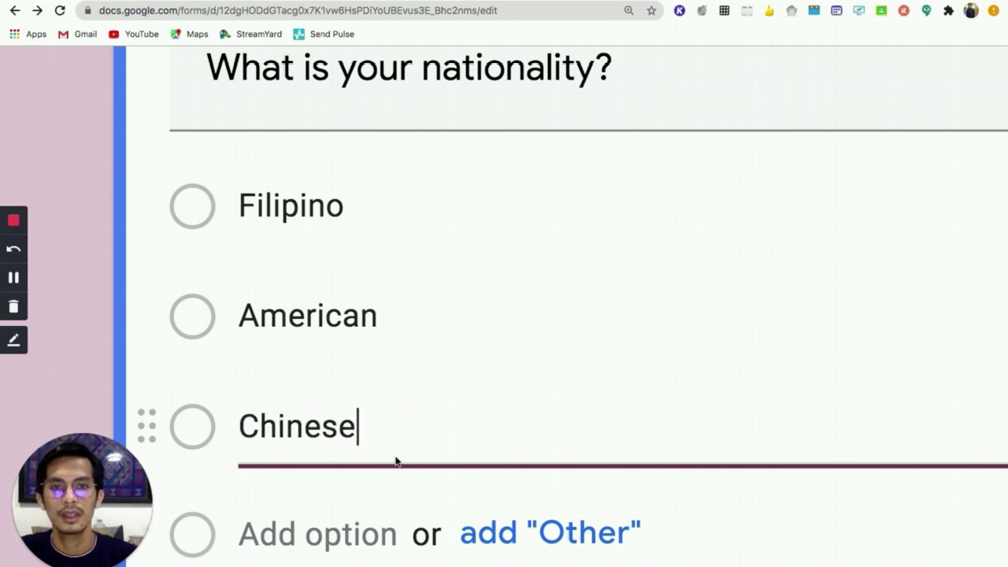
pyautogui.scroll(-2, 397, 462)
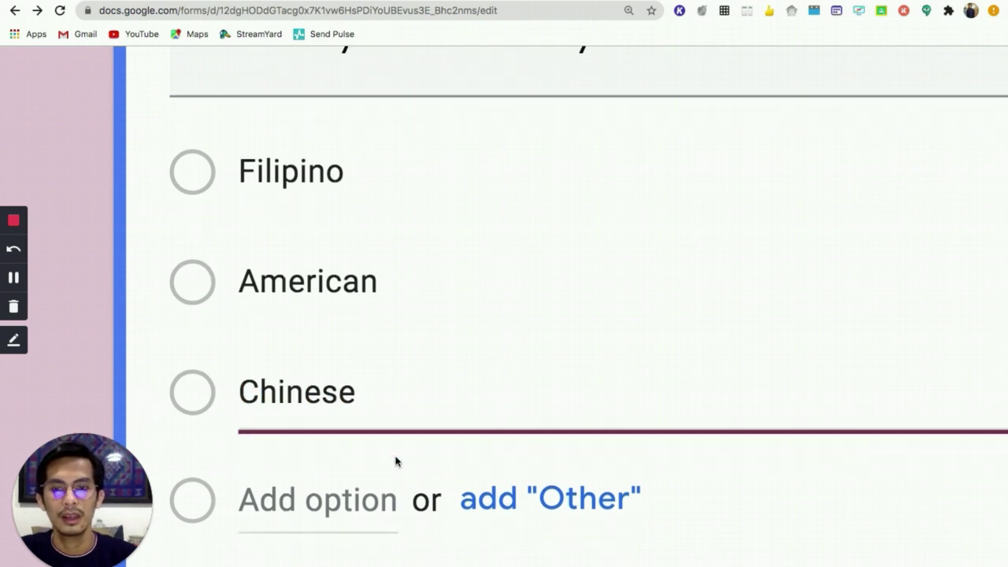
pyautogui.scroll(-3, 335, 463)
pyautogui.scroll(3, 335, 463)
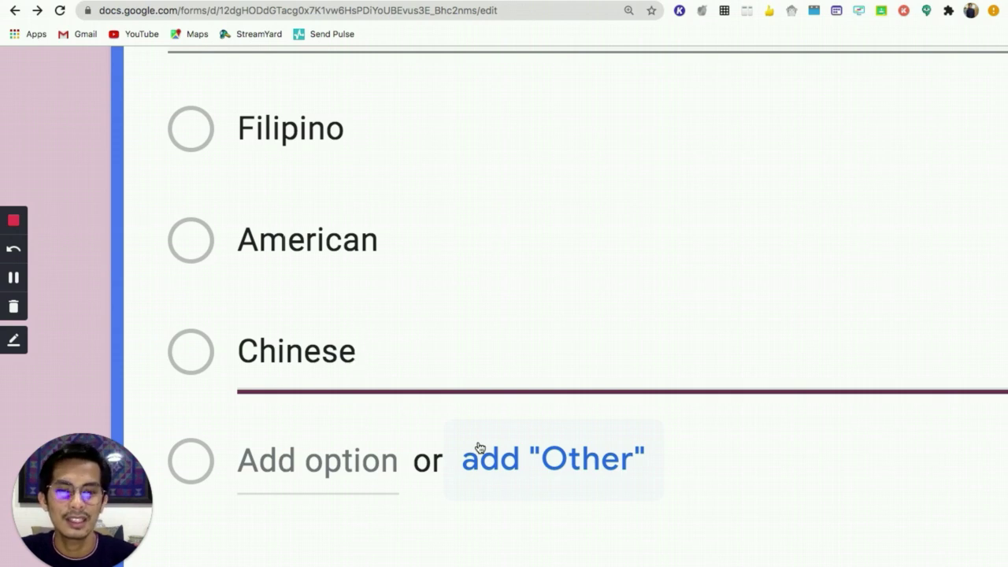
pyautogui.click(578, 465)
# Open the nationality question's answer key and mark Filipino as the correct answer.
pyautogui.scroll(-5, 460, 483)
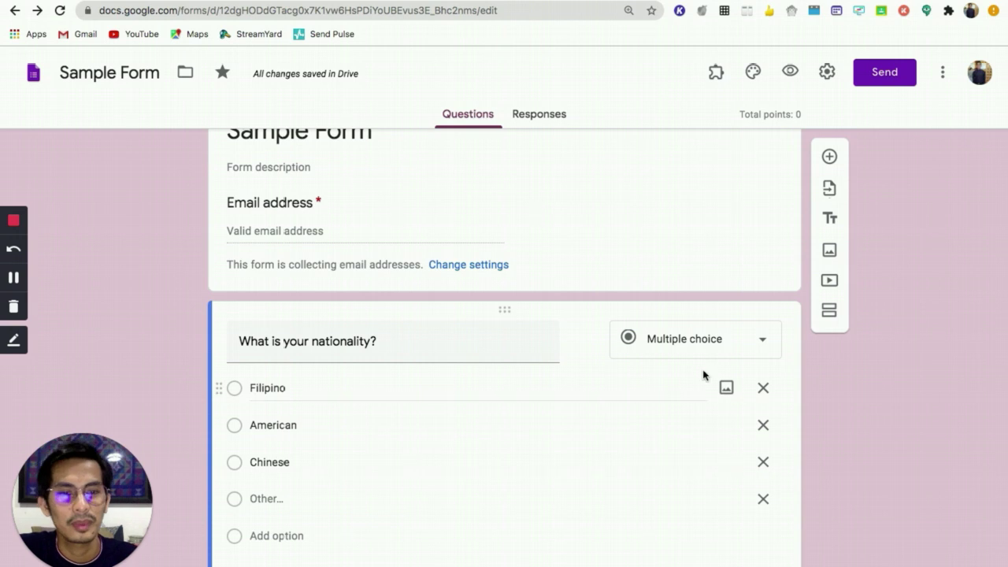
pyautogui.scroll(-2, 693, 423)
pyautogui.scroll(5, 394, 536)
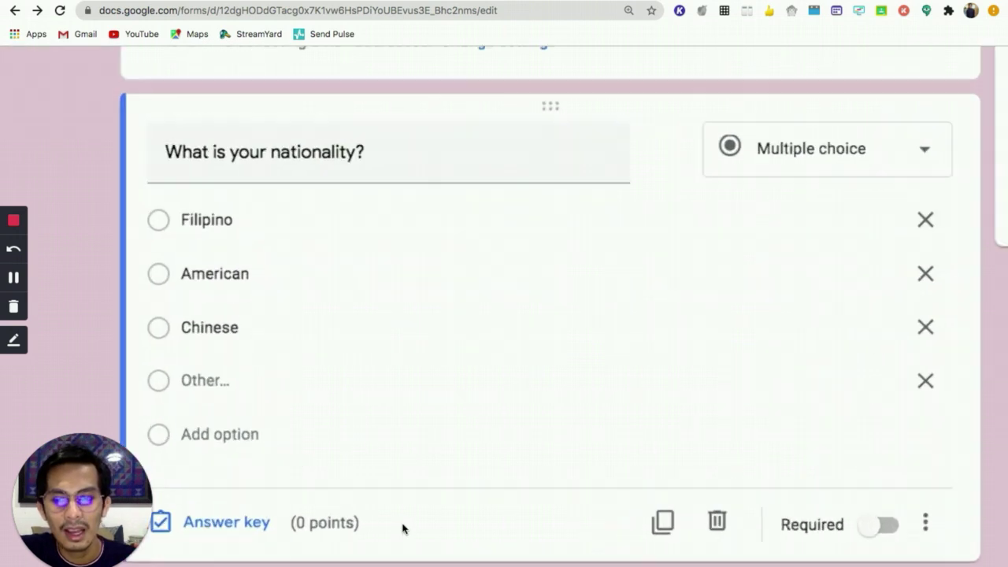
pyautogui.scroll(4, 402, 529)
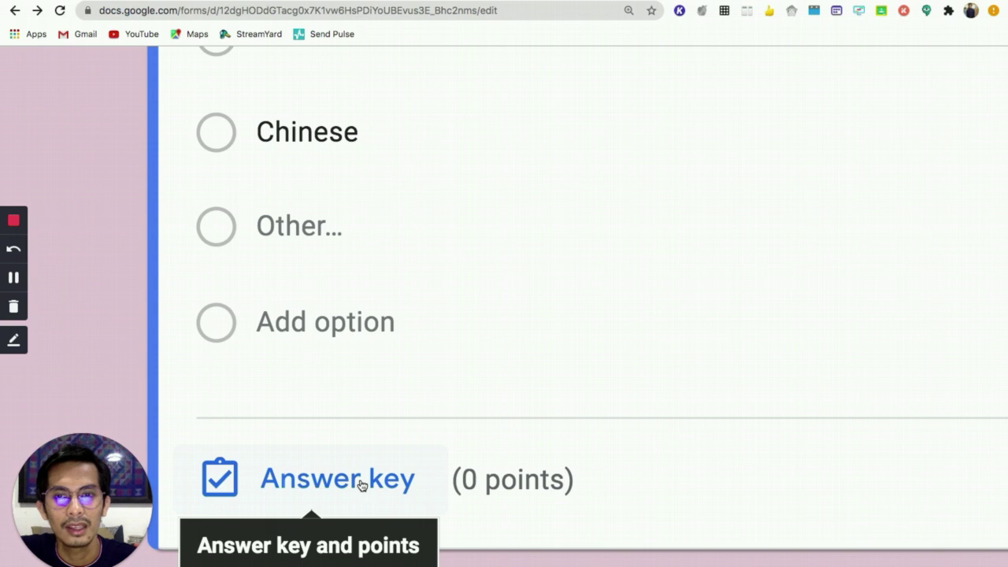
pyautogui.scroll(-5, 361, 484)
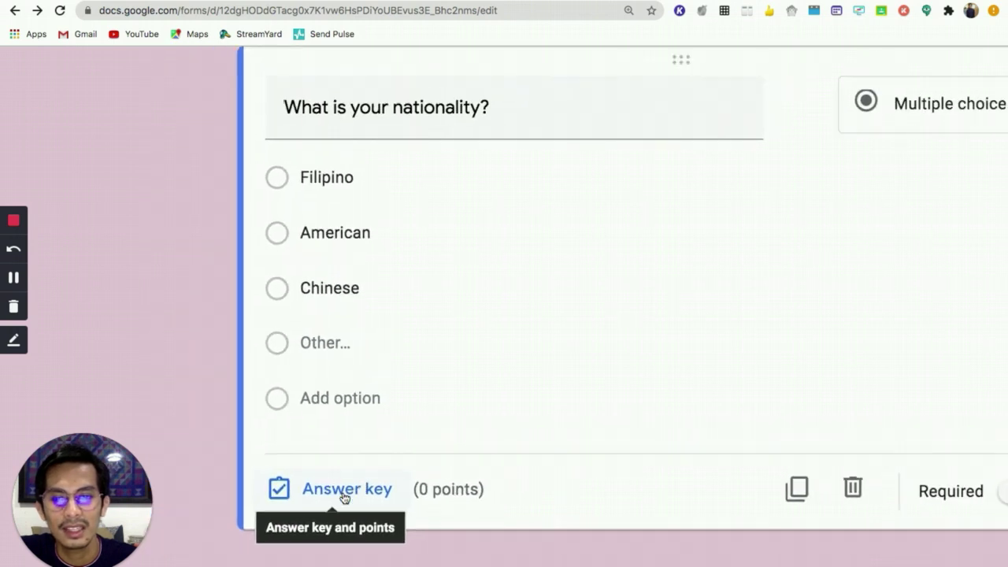
pyautogui.click(344, 498)
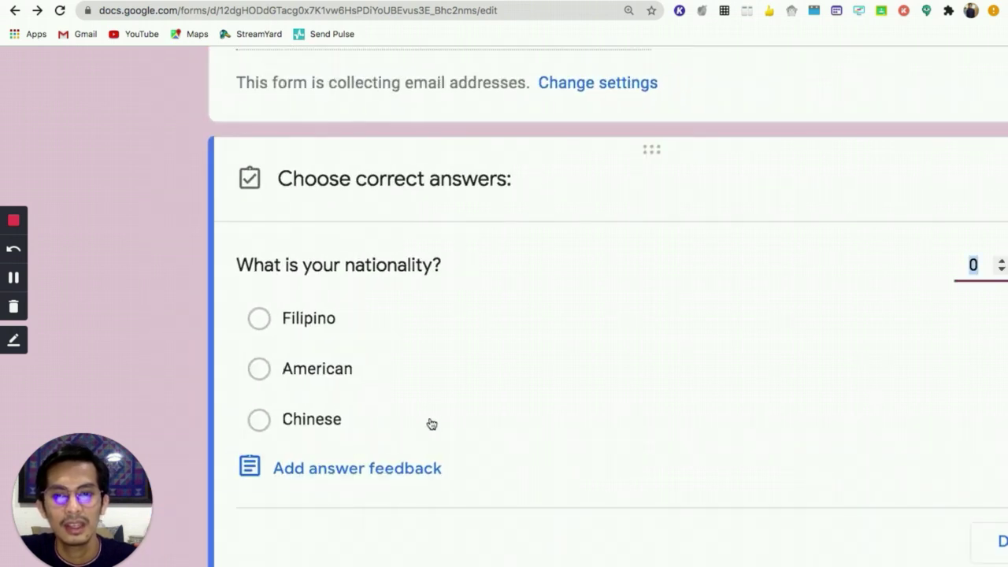
pyautogui.scroll(-5, 449, 407)
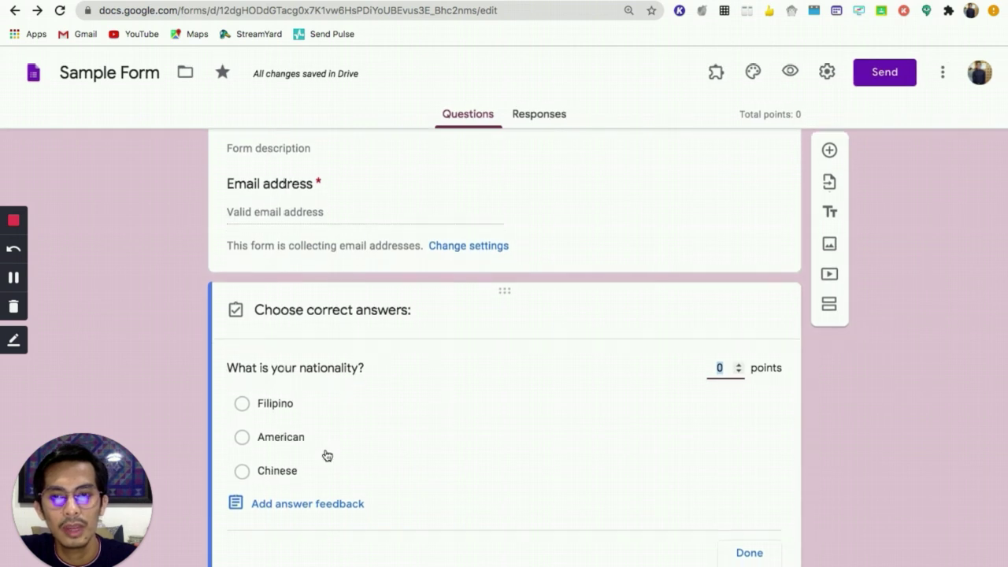
pyautogui.scroll(-1, 325, 455)
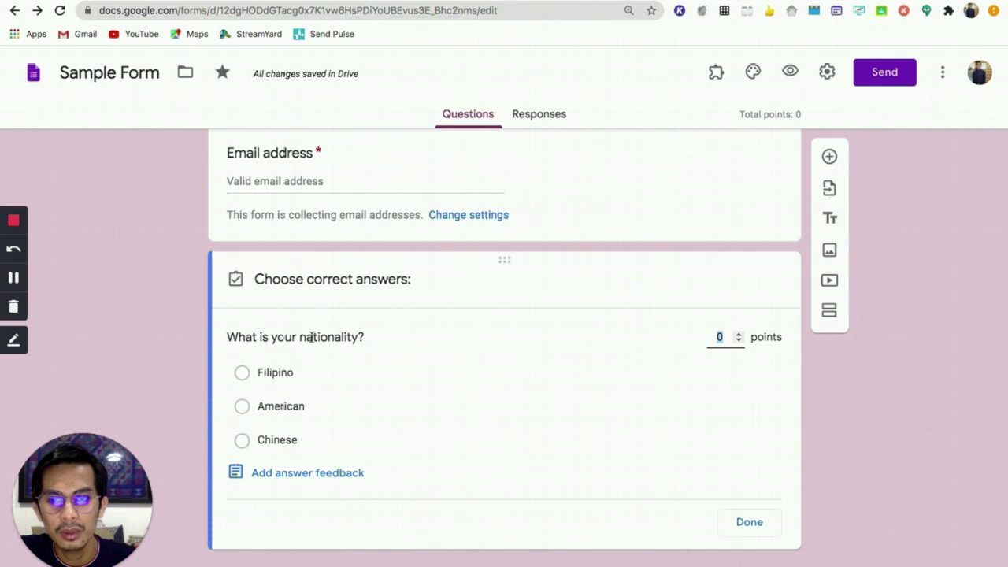
pyautogui.click(245, 381)
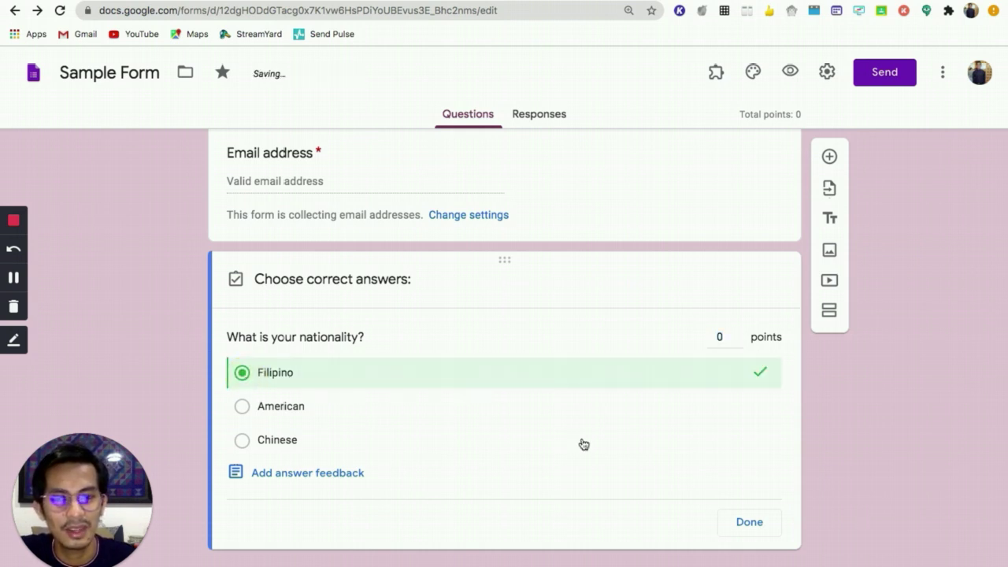
# Set the nationality question's score to 5 points and finish editing the answer key.
pyautogui.scroll(5, 652, 395)
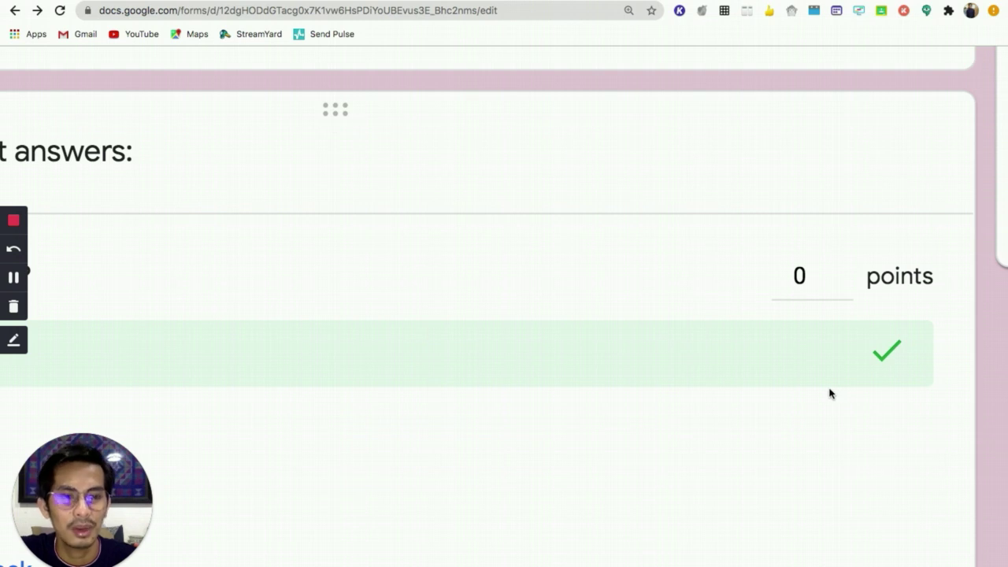
pyautogui.scroll(-5, 829, 393)
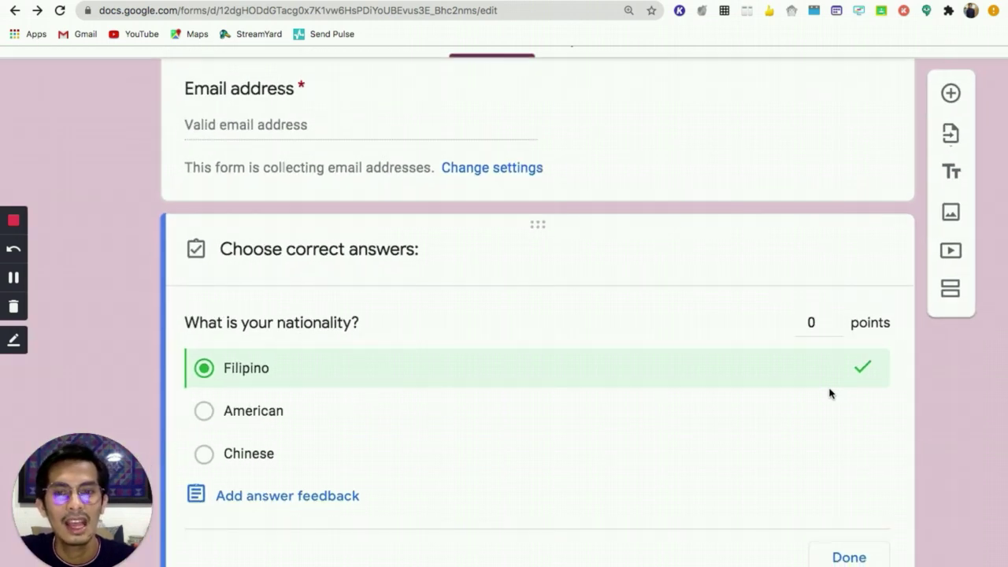
pyautogui.doubleClick(837, 319)
pyautogui.click(837, 319)
pyautogui.click(836, 319)
pyautogui.click(836, 319)
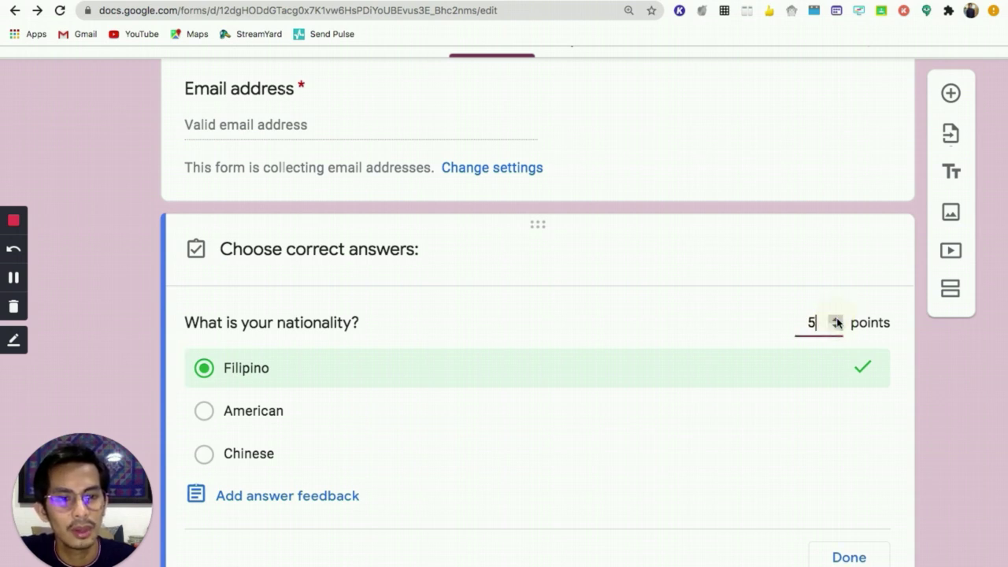
pyautogui.click(849, 558)
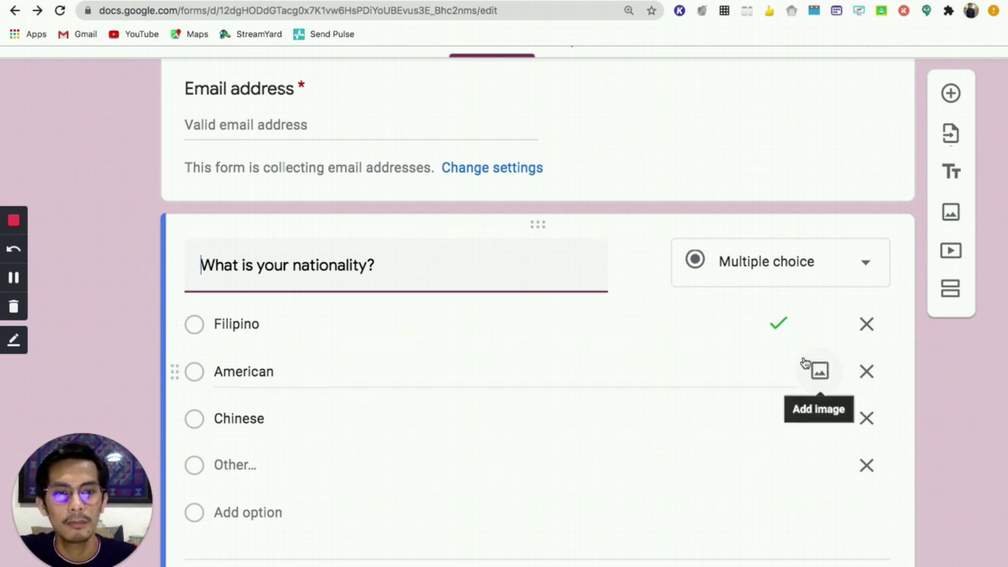
# Make the nationality question required.
pyautogui.scroll(5, 802, 335)
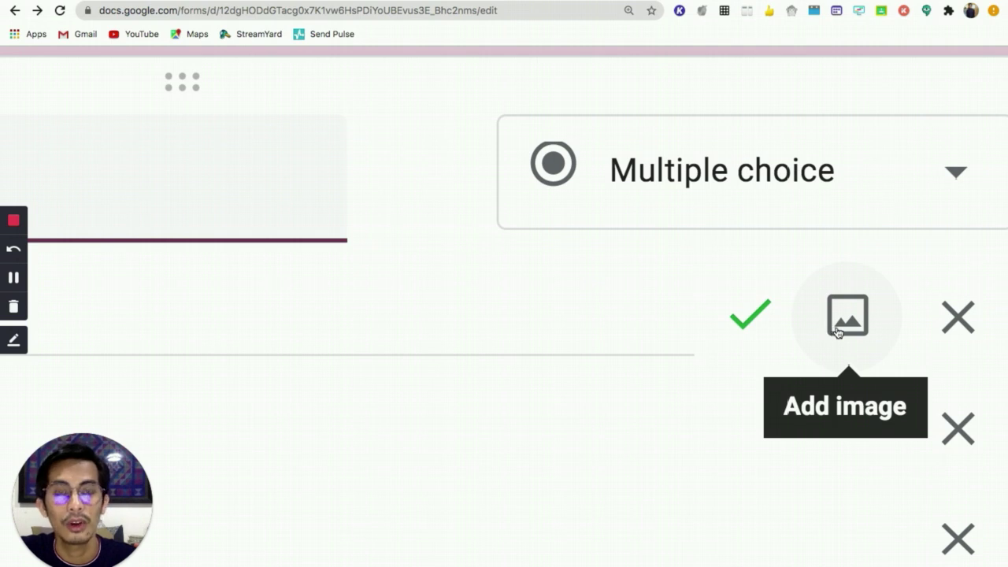
pyautogui.scroll(-5, 839, 332)
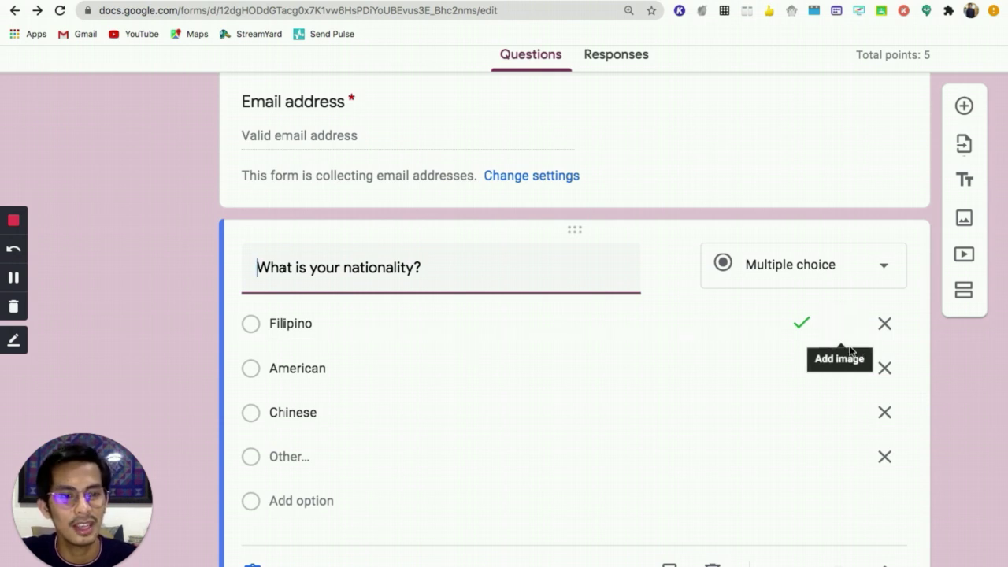
pyautogui.scroll(-2, 812, 375)
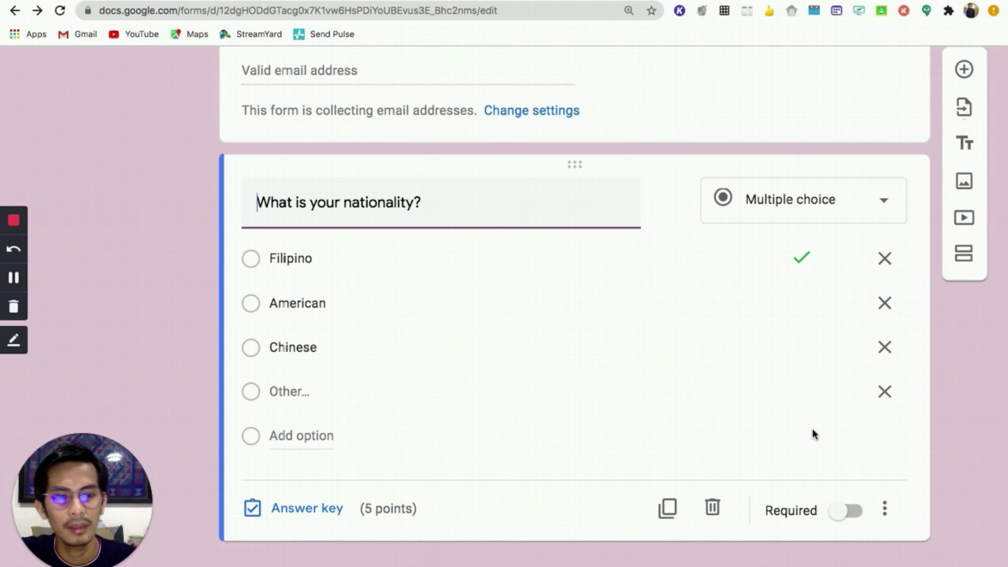
pyautogui.scroll(5, 680, 479)
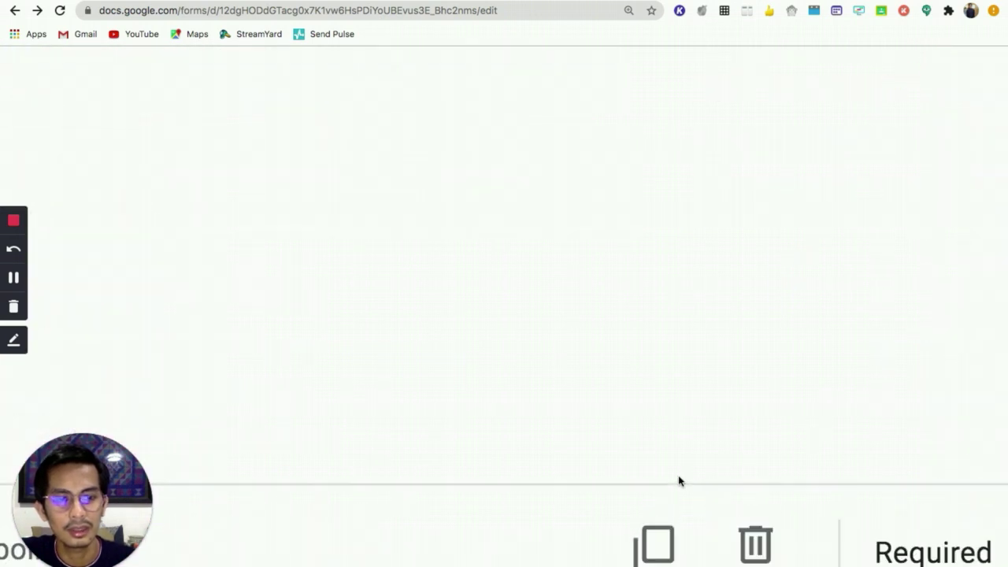
pyautogui.scroll(-2, 680, 479)
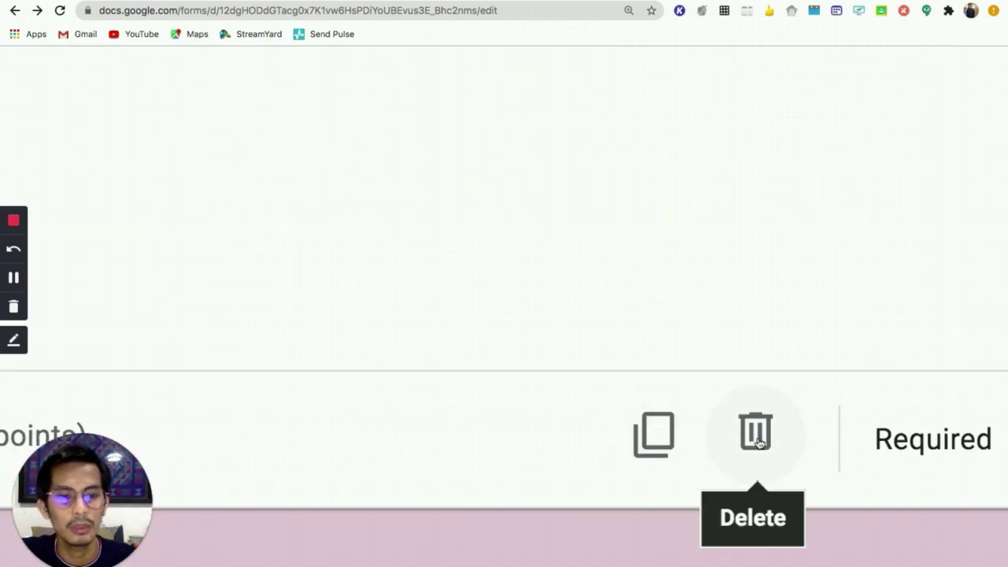
pyautogui.hscroll(3, 869, 444)
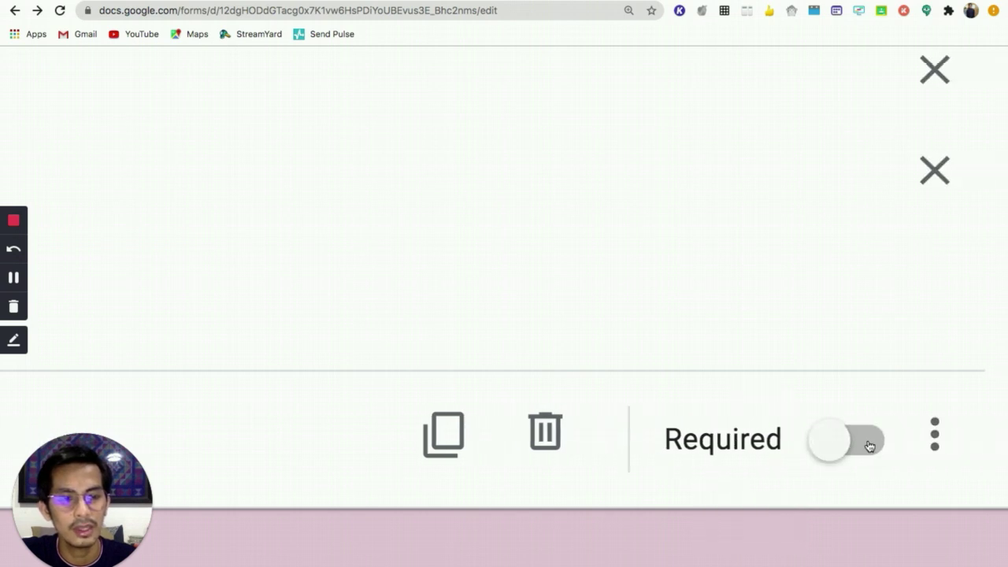
pyautogui.scroll(-5, 875, 446)
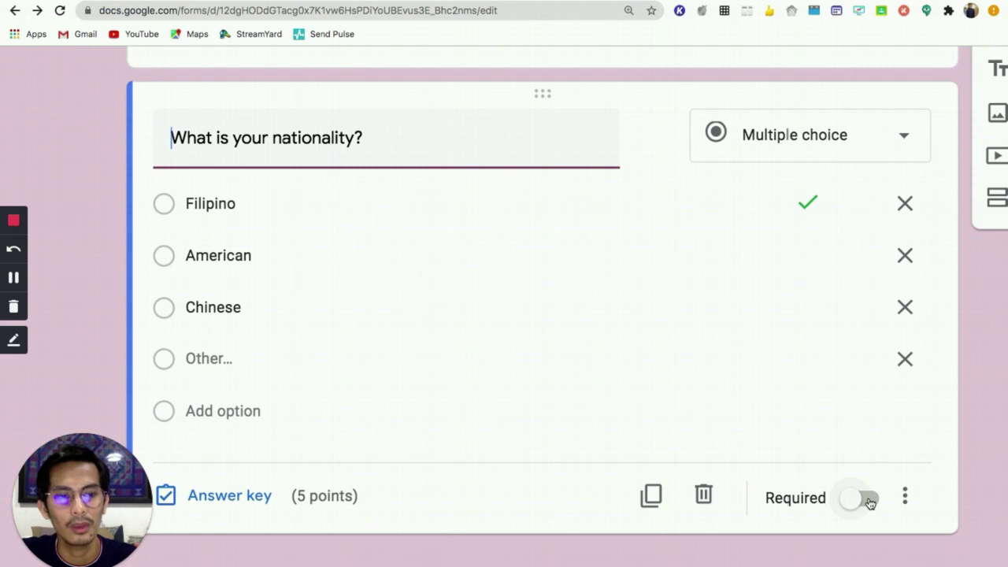
pyautogui.click(869, 501)
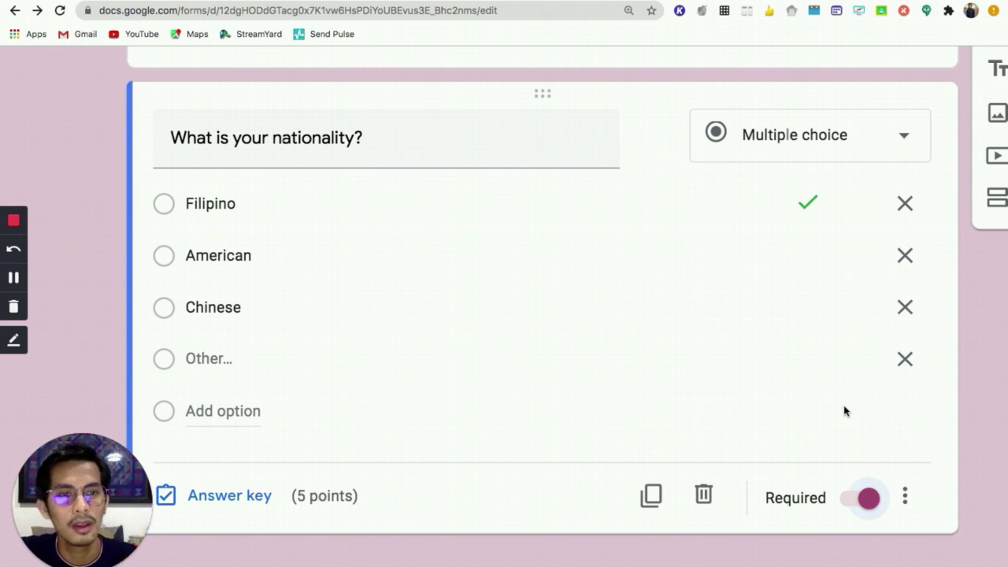
# Add a new question below the nationality question and set its type to Short answer.
pyautogui.scroll(2, 843, 405)
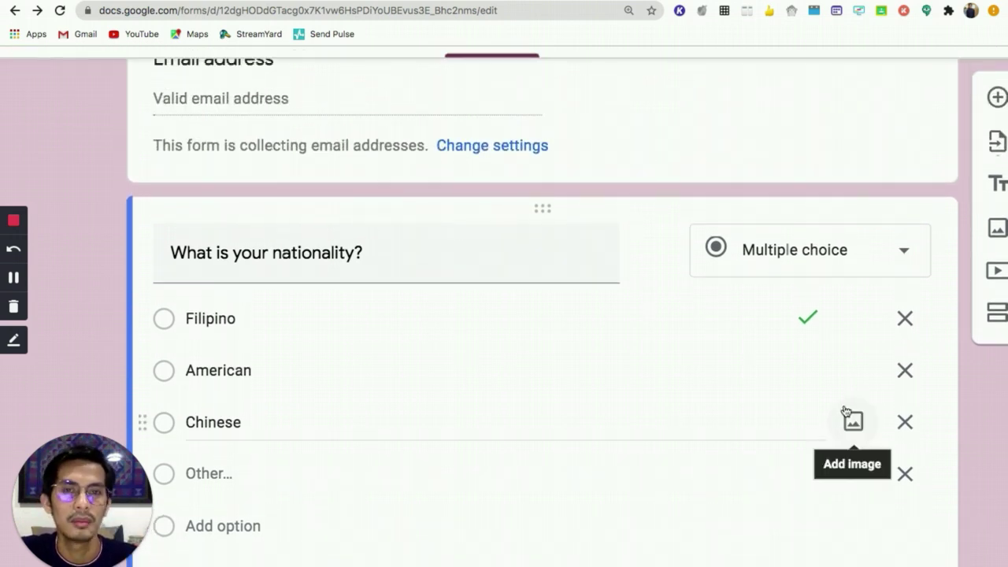
pyautogui.scroll(-1, 846, 412)
pyautogui.scroll(-2, 889, 323)
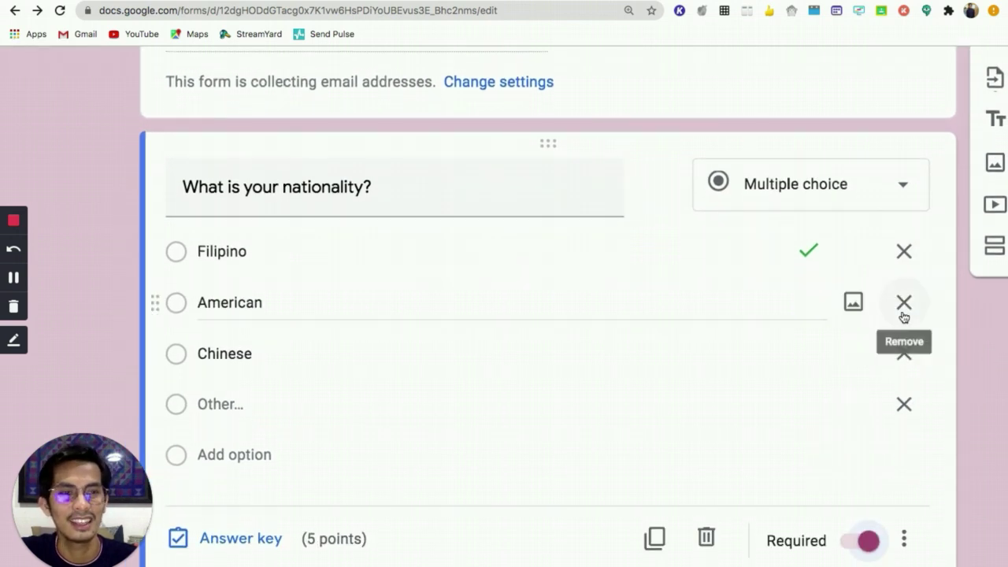
pyautogui.scroll(-2, 902, 315)
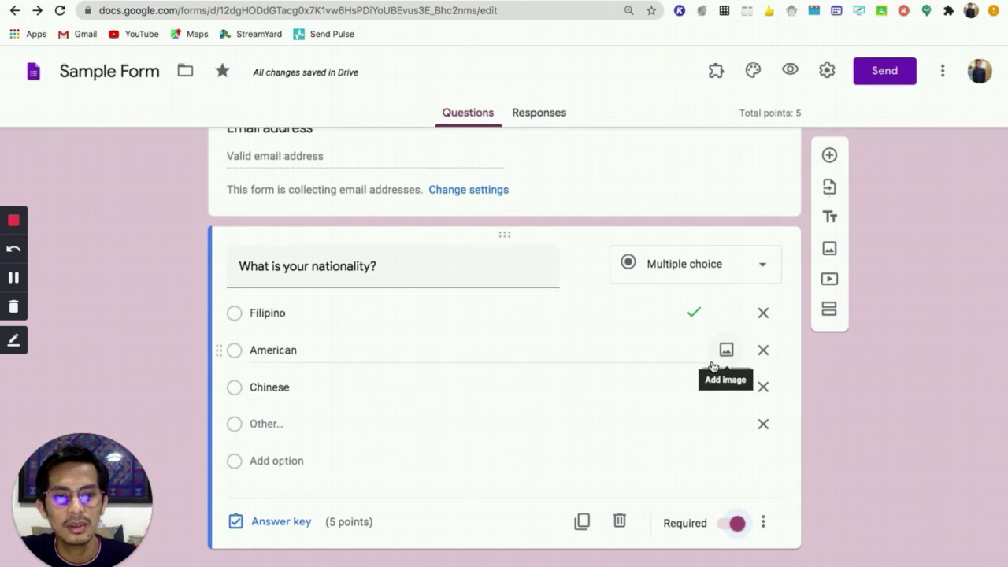
pyautogui.click(830, 158)
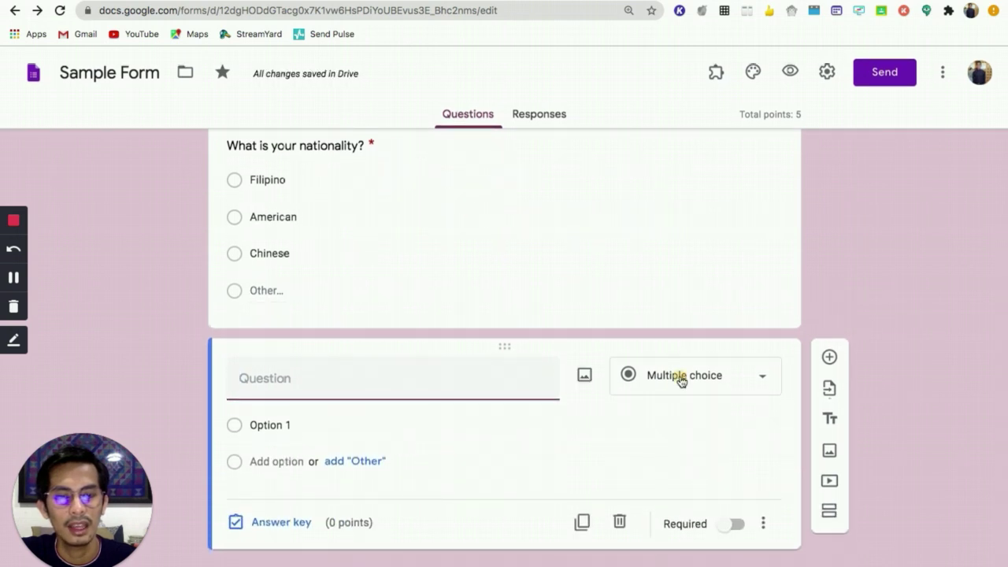
pyautogui.click(677, 377)
pyautogui.click(690, 145)
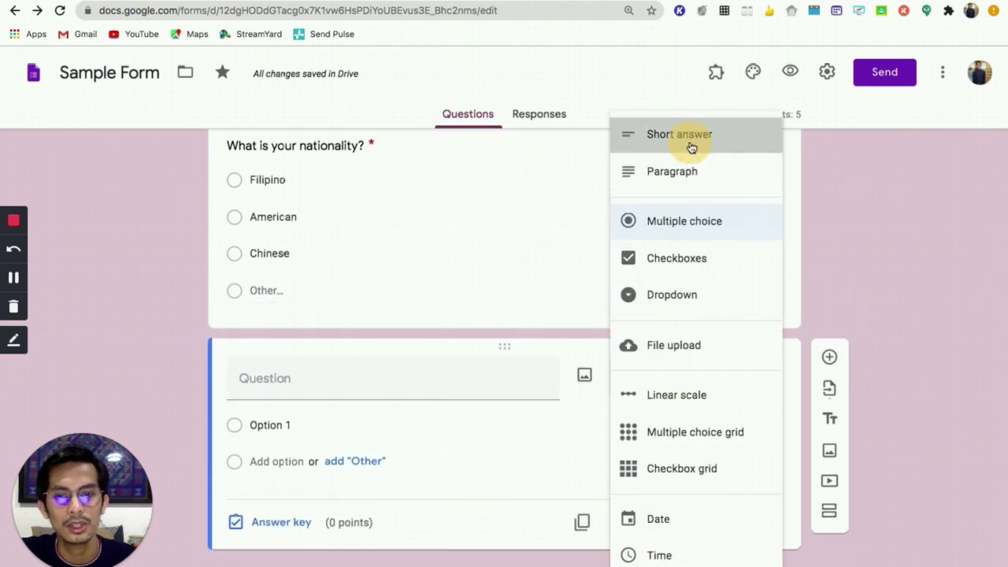
# Enter "Where is your country origin?" as the text of the short-answer question and make the question required.
pyautogui.click(364, 412)
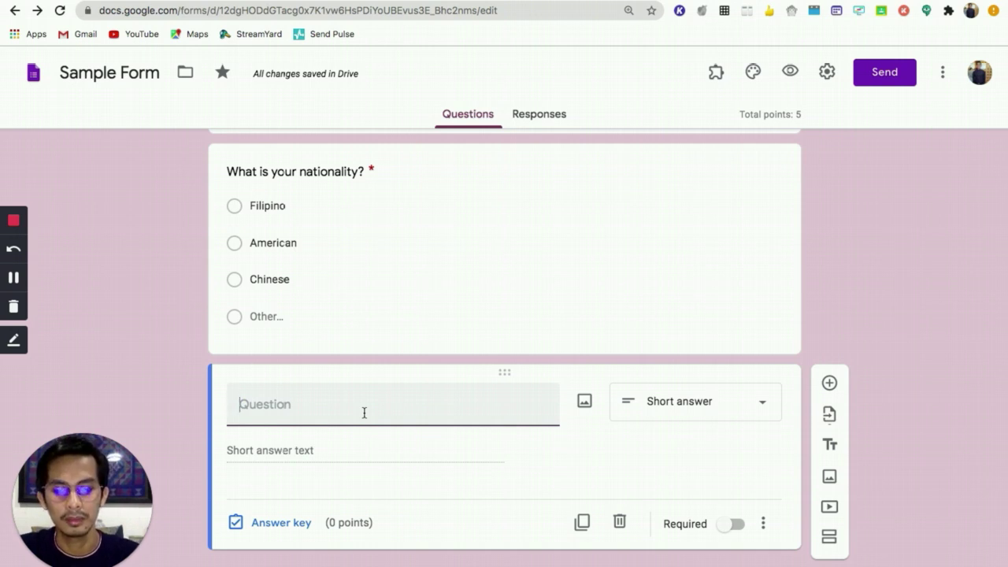
pyautogui.write('WH')
pyautogui.press('BackSpace')
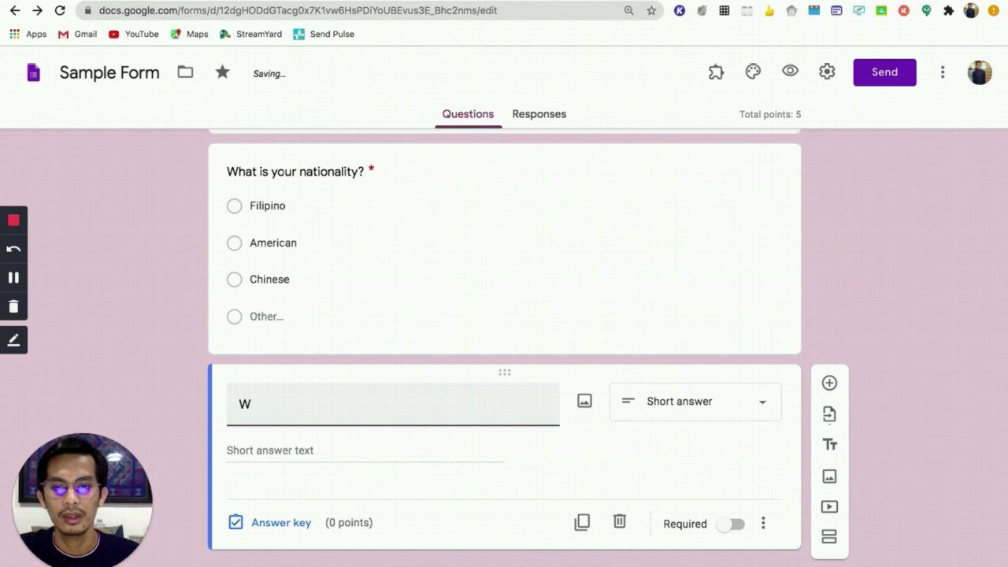
pyautogui.write('Here is')
pyautogui.press('BackSpace')
pyautogui.press('BackSpace')
pyautogui.press('BackSpace')
pyautogui.press('BackSpace')
pyautogui.press('BackSpace')
pyautogui.press('BackSpace')
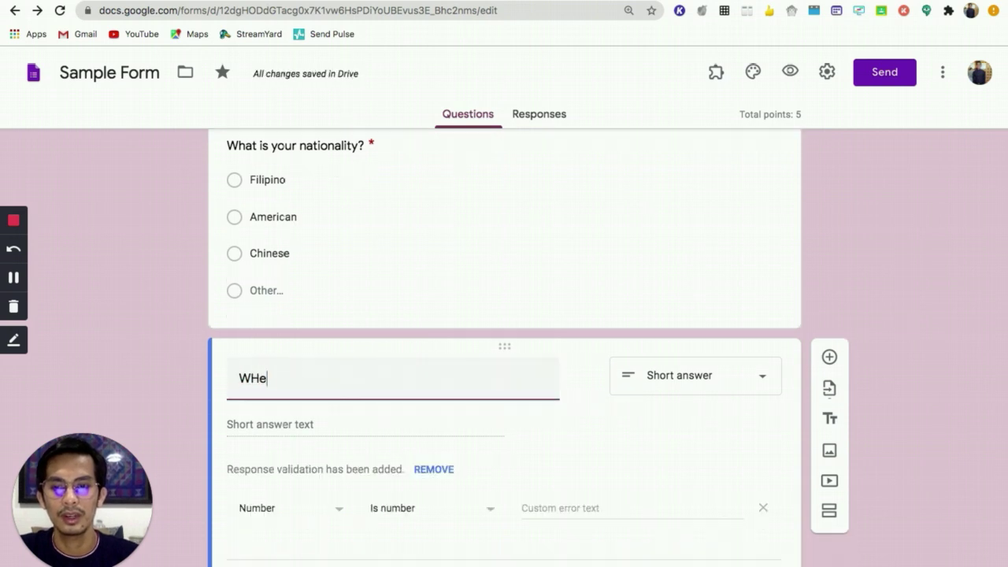
pyautogui.write('hre')
pyautogui.press('BackSpace')
pyautogui.press('BackSpace')
pyautogui.press('BackSpace')
pyautogui.write('ere is your')
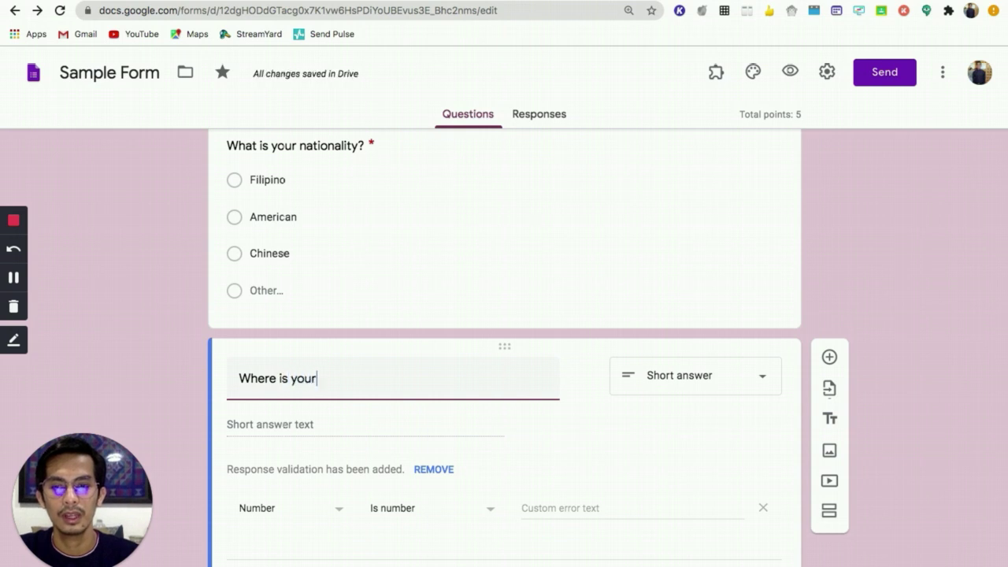
pyautogui.write(' country ')
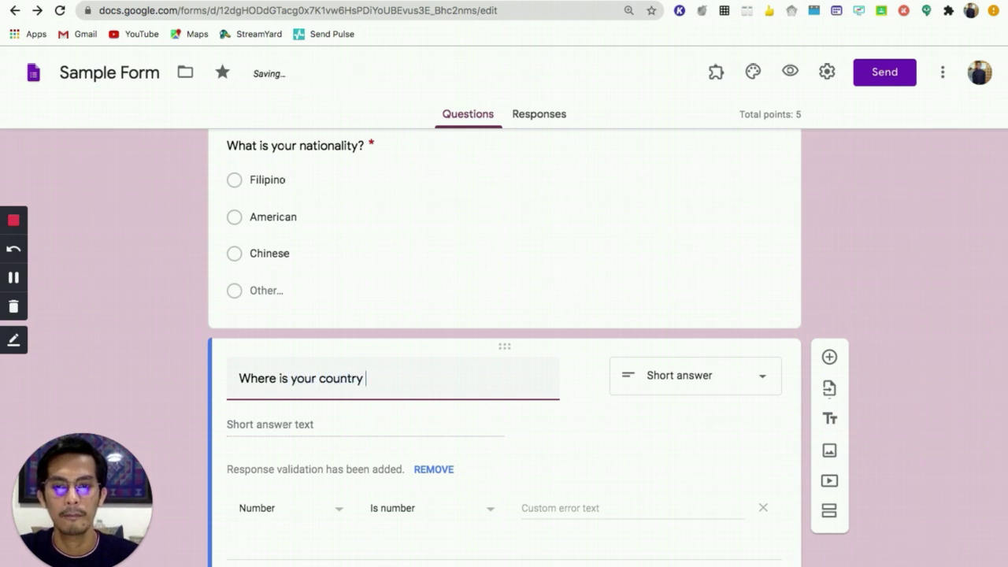
pyautogui.write('o')
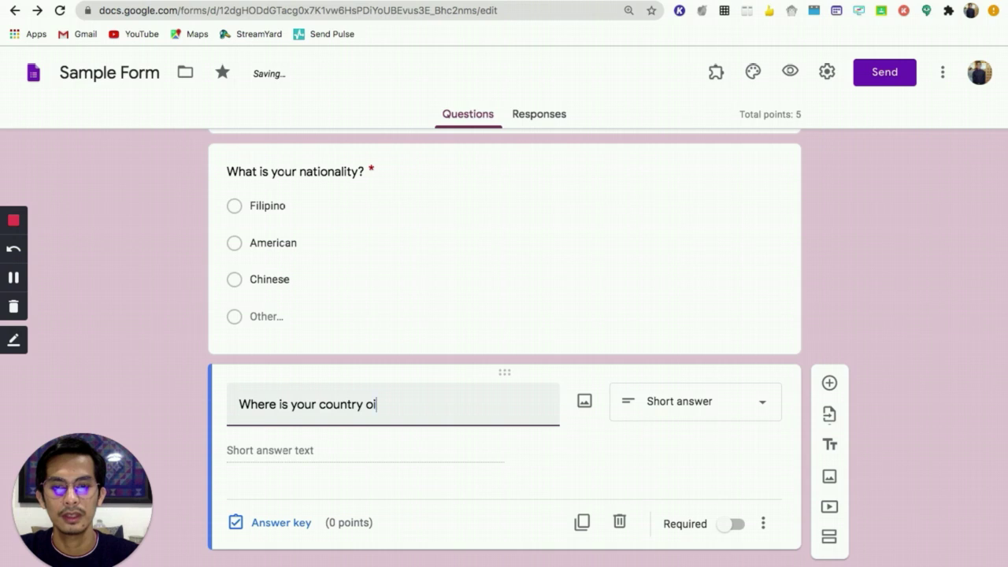
pyautogui.write('rigin?')
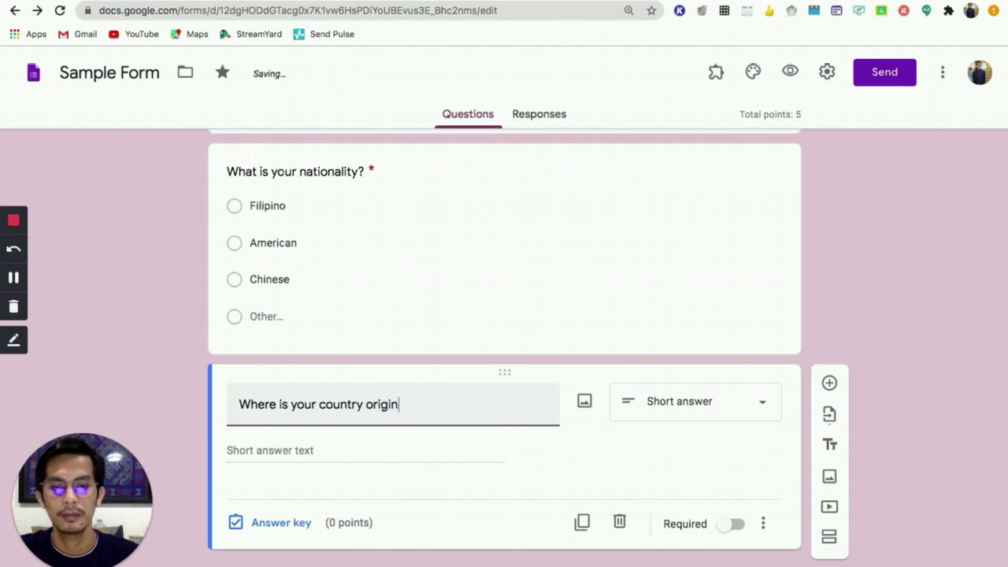
pyautogui.click(275, 404)
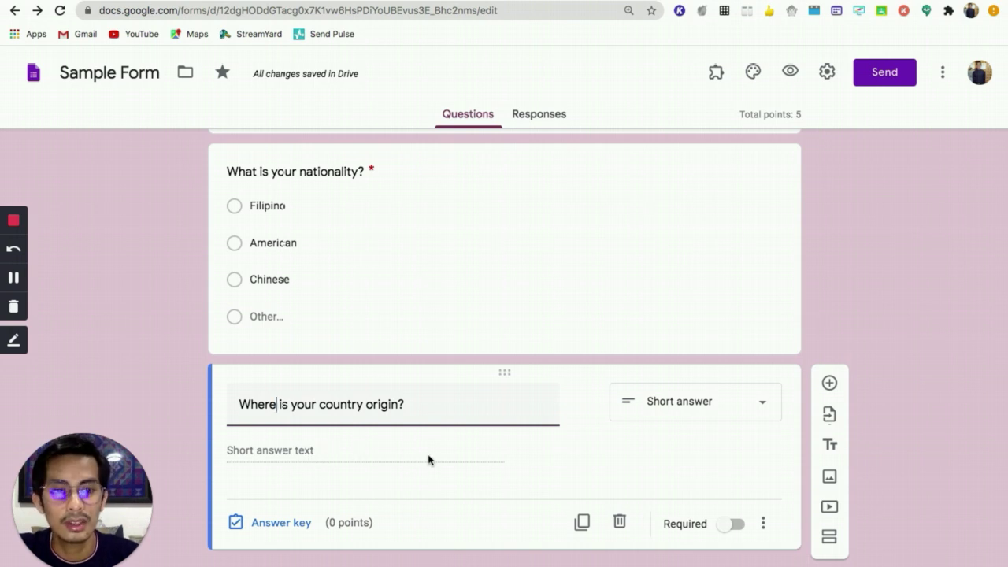
pyautogui.click(734, 525)
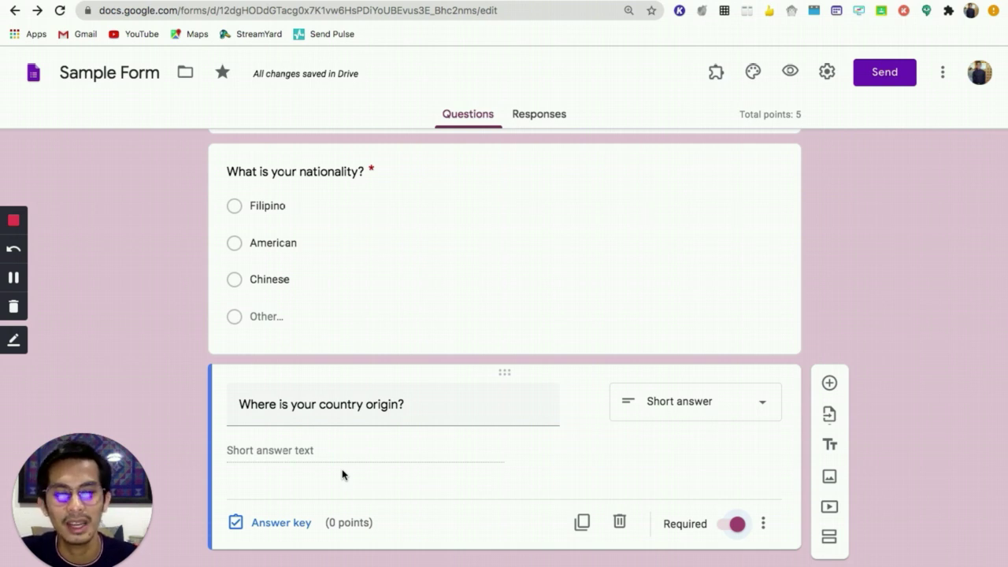
# Add a new question below the country origin question and set its type to Paragraph.
pyautogui.scroll(-1, 754, 435)
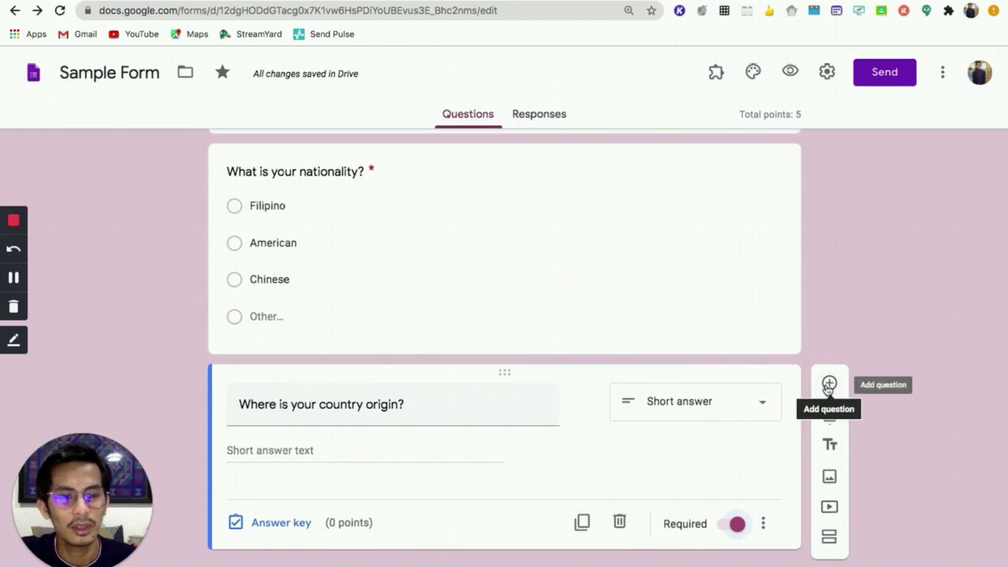
pyautogui.click(828, 385)
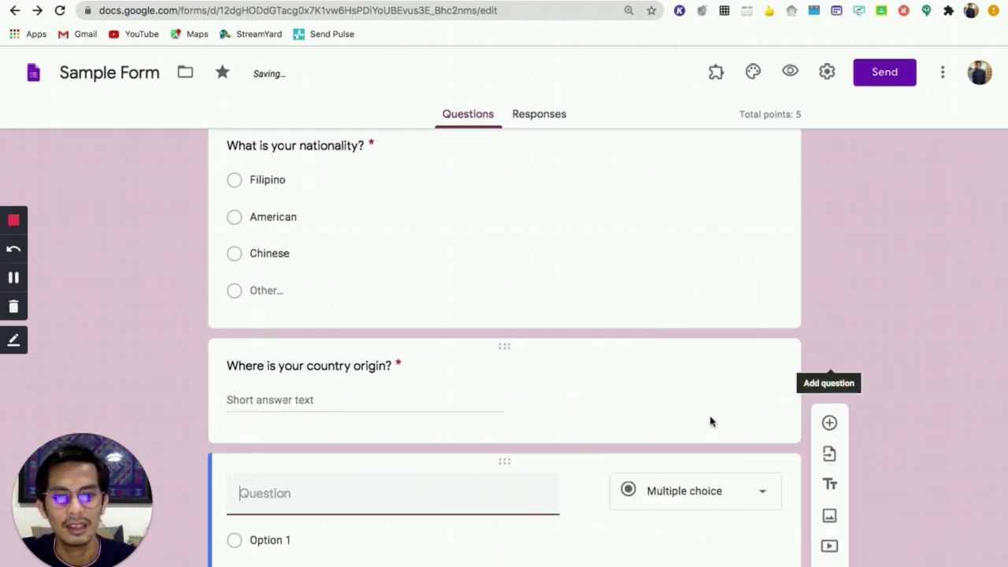
pyautogui.click(700, 386)
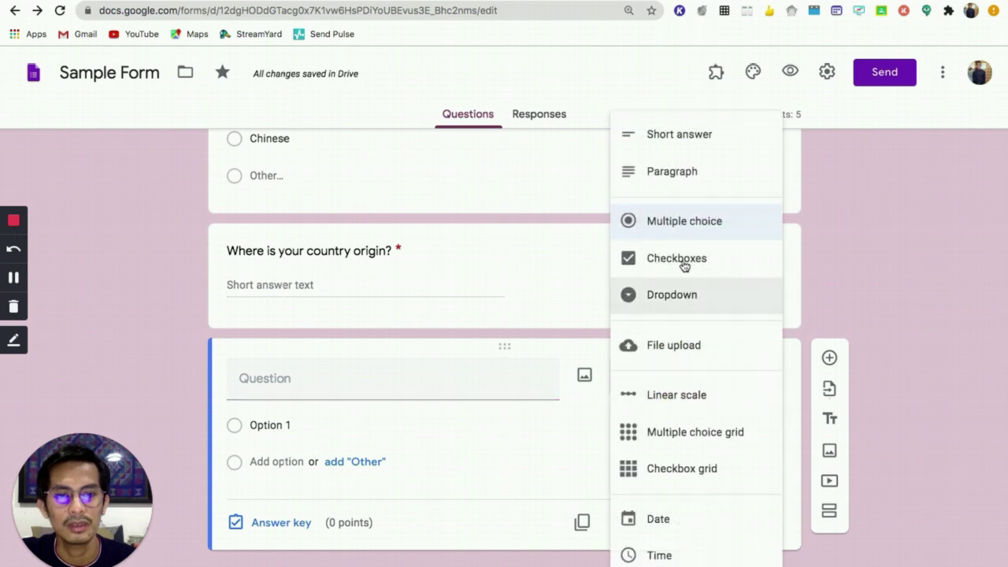
pyautogui.click(690, 174)
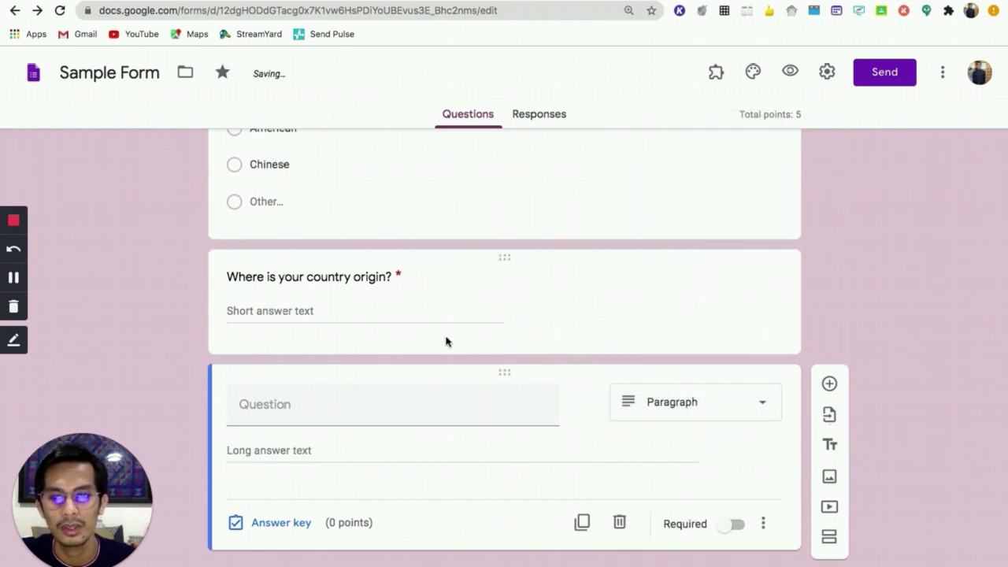
# Enter "Based on the image, what is the idea of a nation?" as the paragraph question's text.
pyautogui.click(354, 408)
pyautogui.write('Ba')
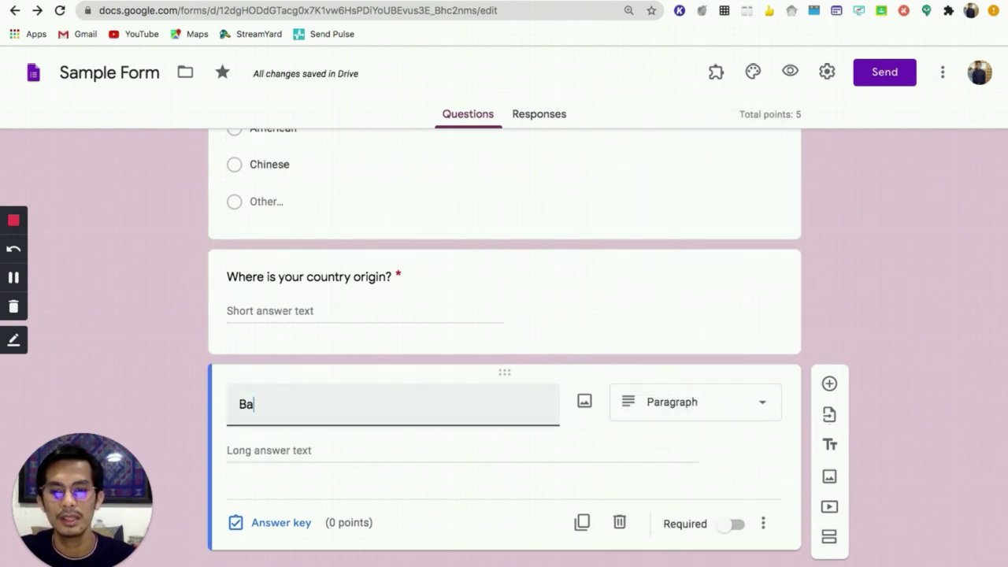
pyautogui.write('sed on the image, what is the')
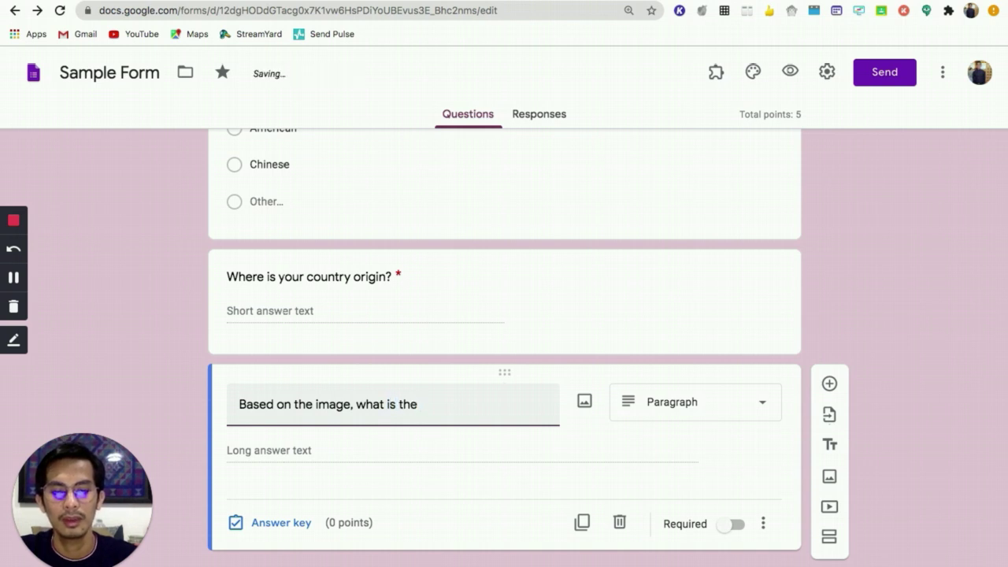
pyautogui.write(' idea of a')
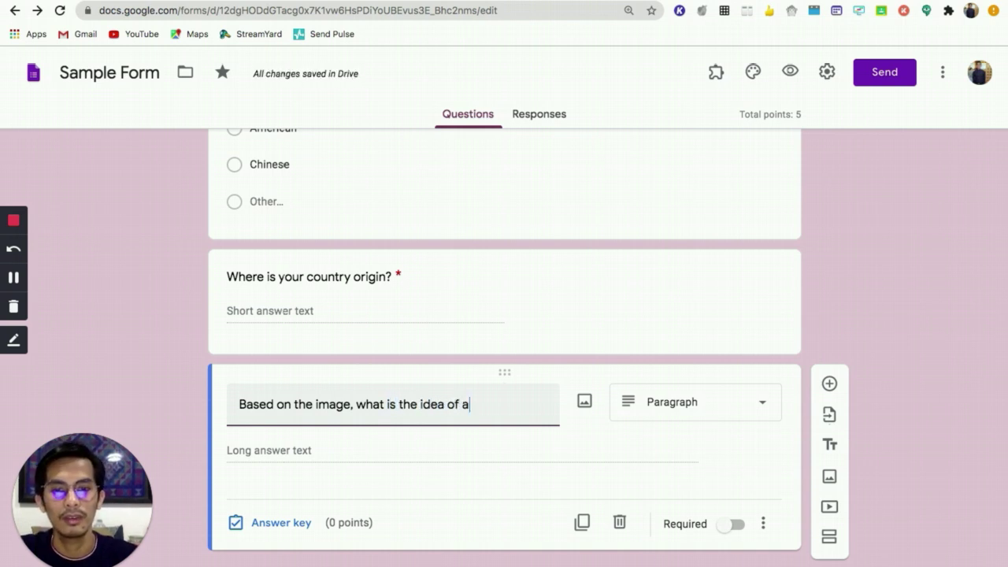
pyautogui.write(' nation?')
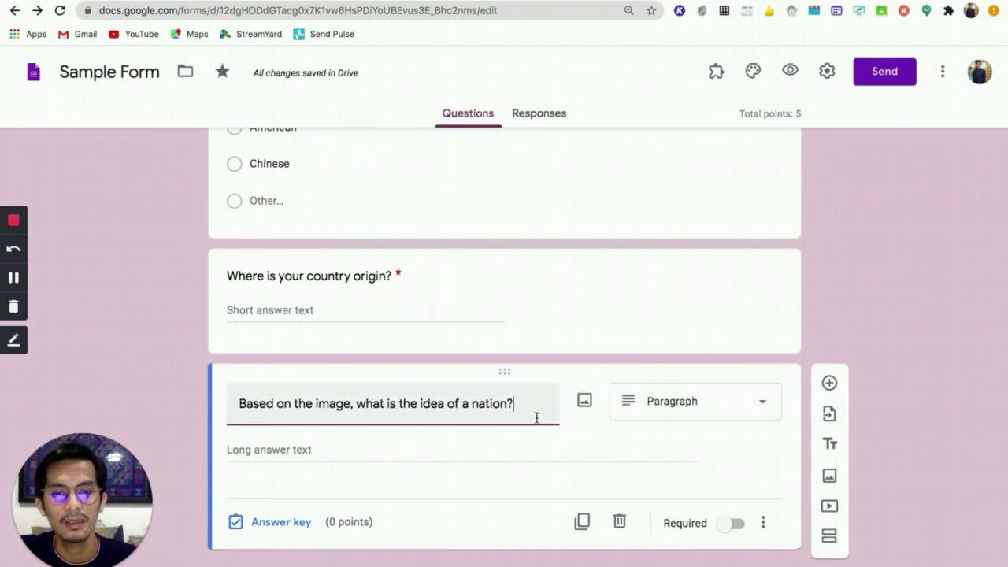
# Insert the KASAYSAYAN banner image from Google Photos into the paragraph question.
pyautogui.click(584, 403)
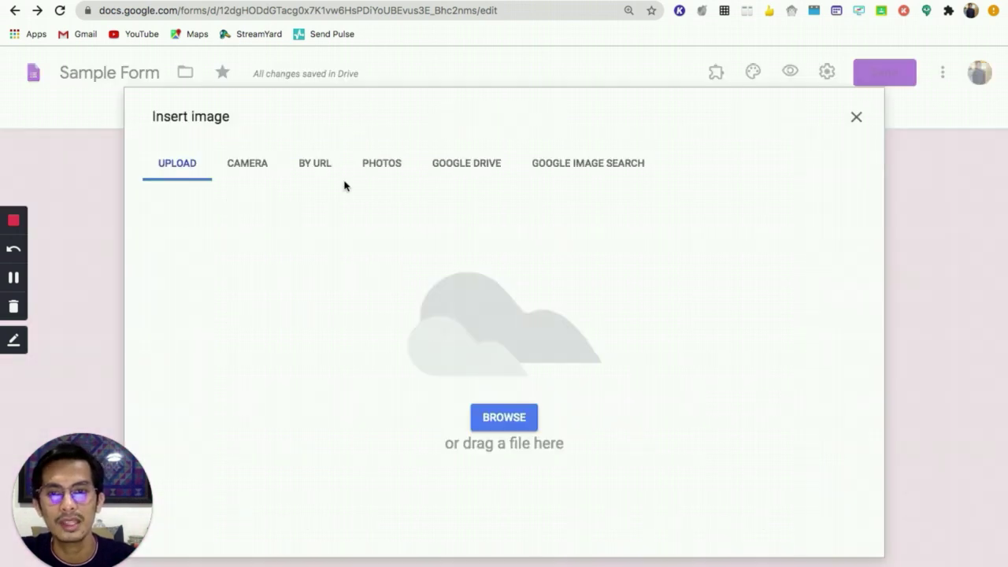
pyautogui.click(380, 169)
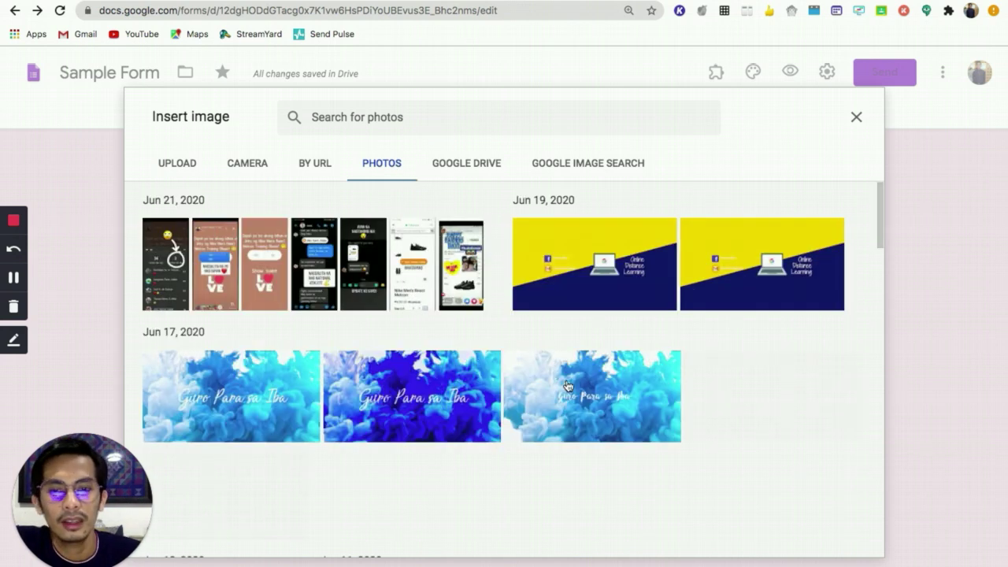
pyautogui.scroll(-3, 568, 386)
pyautogui.scroll(-10, 569, 386)
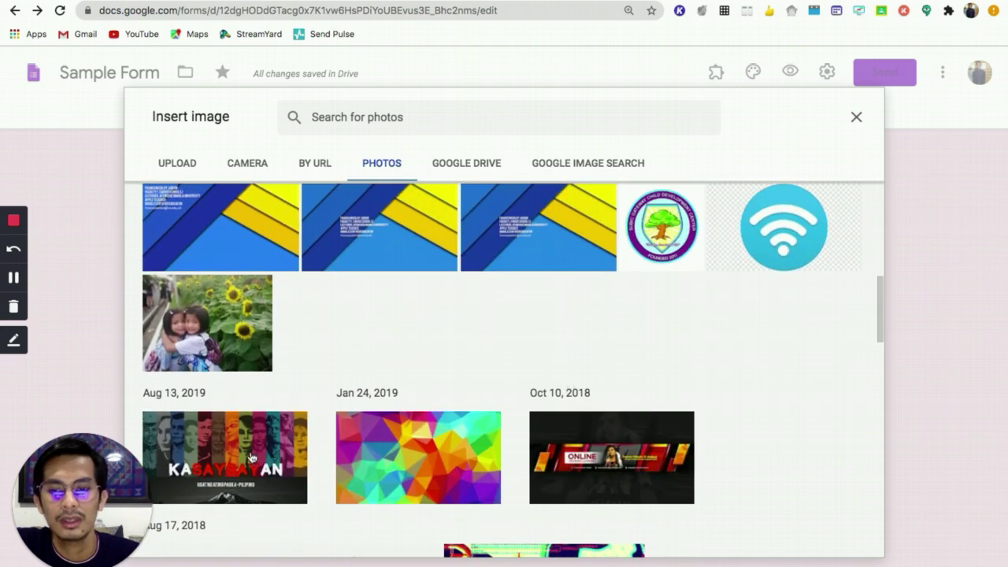
pyautogui.click(270, 437)
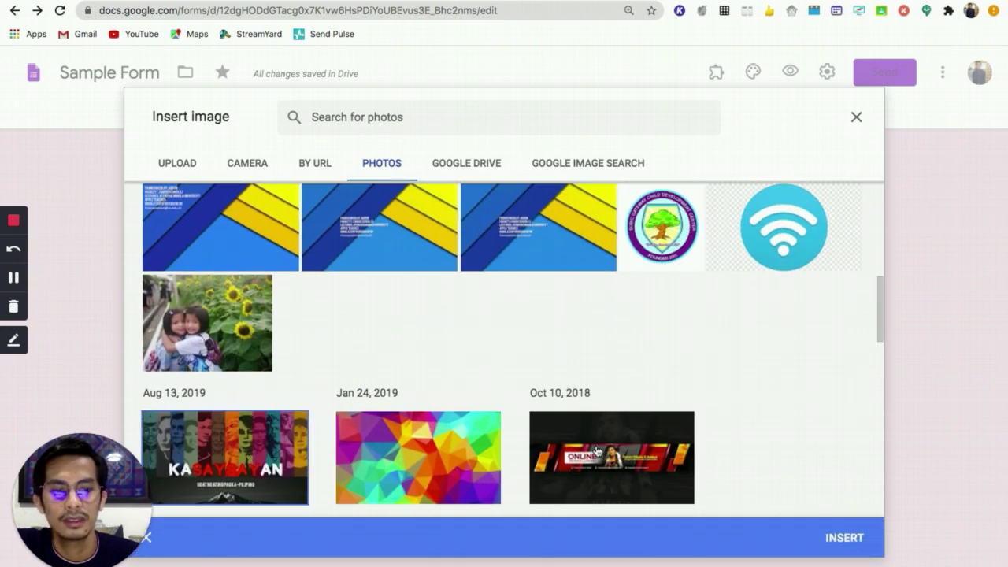
pyautogui.click(827, 539)
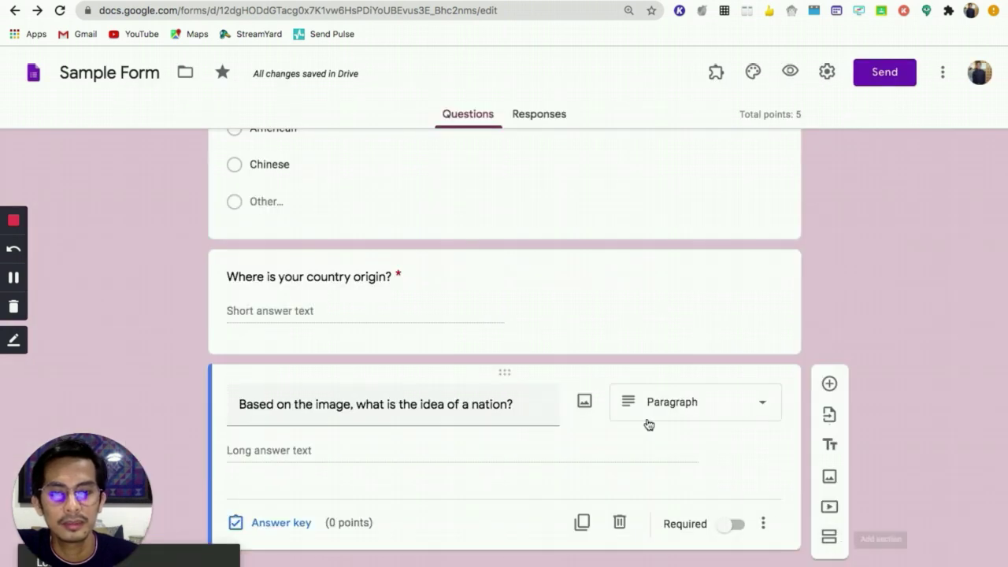
# Look through the form from its header to the paragraph question and examine the inserted image and answer area.
pyautogui.scroll(-1, 485, 424)
pyautogui.scroll(3, 485, 429)
pyautogui.scroll(4, 485, 430)
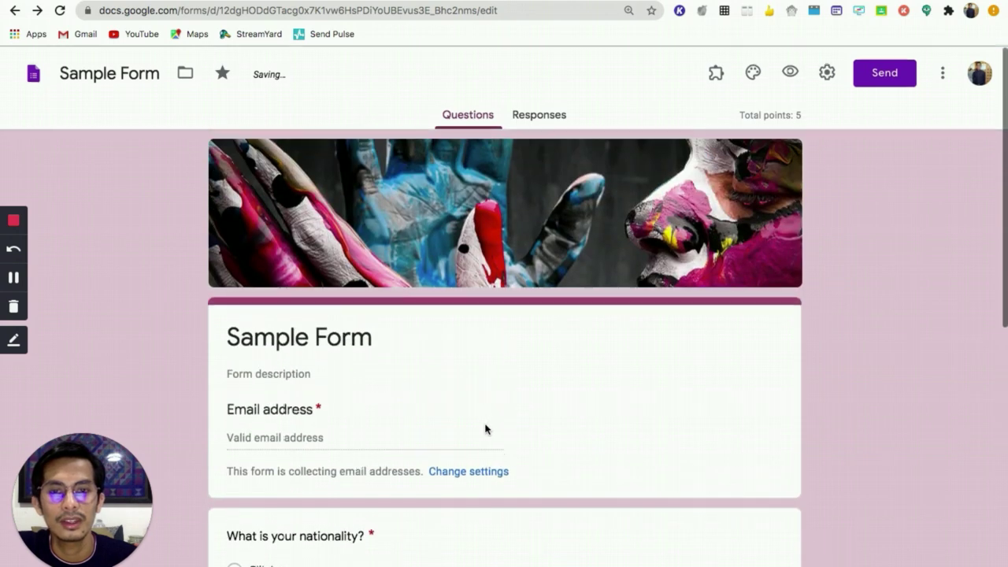
pyautogui.scroll(-7, 485, 430)
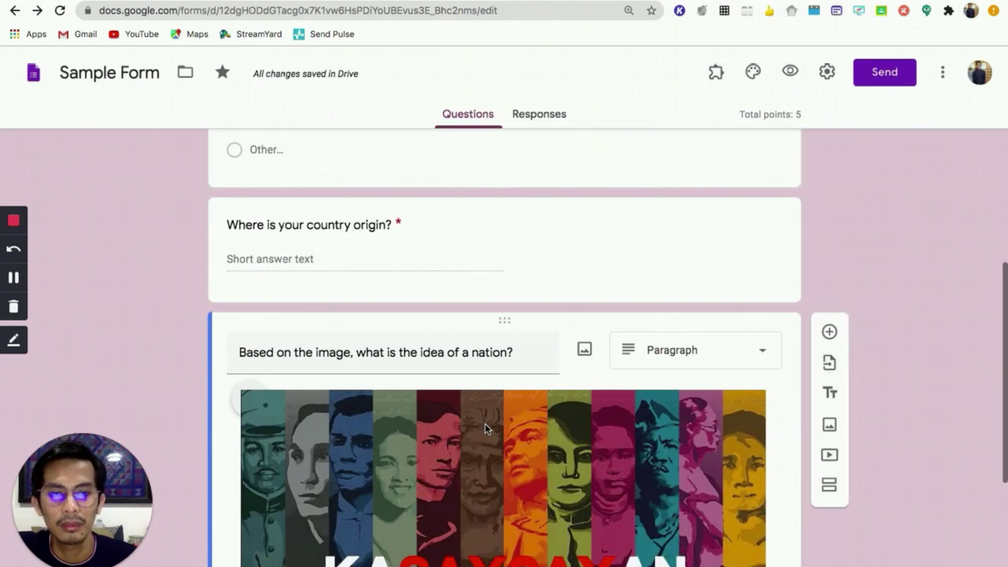
pyautogui.scroll(-2, 486, 429)
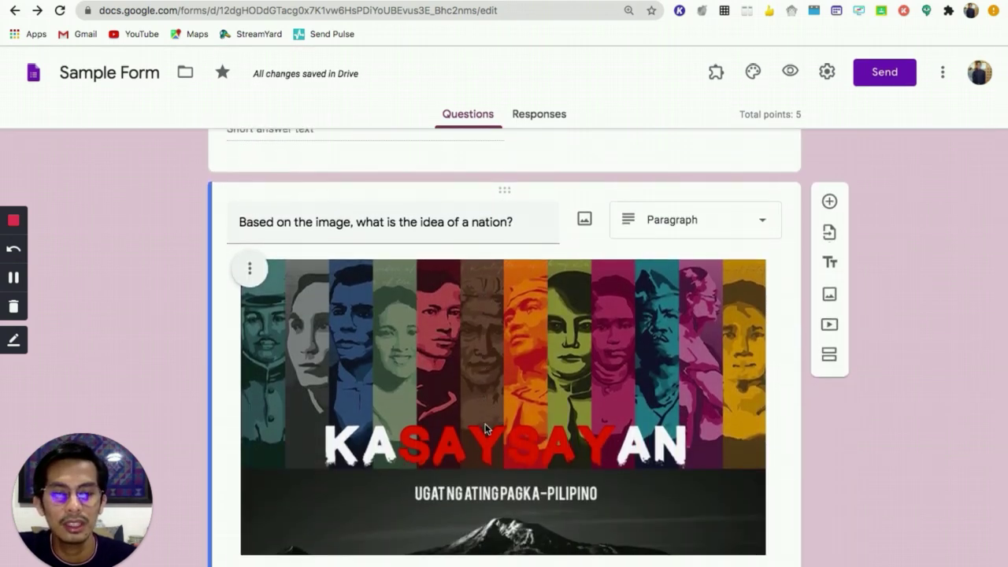
pyautogui.scroll(-1, 485, 429)
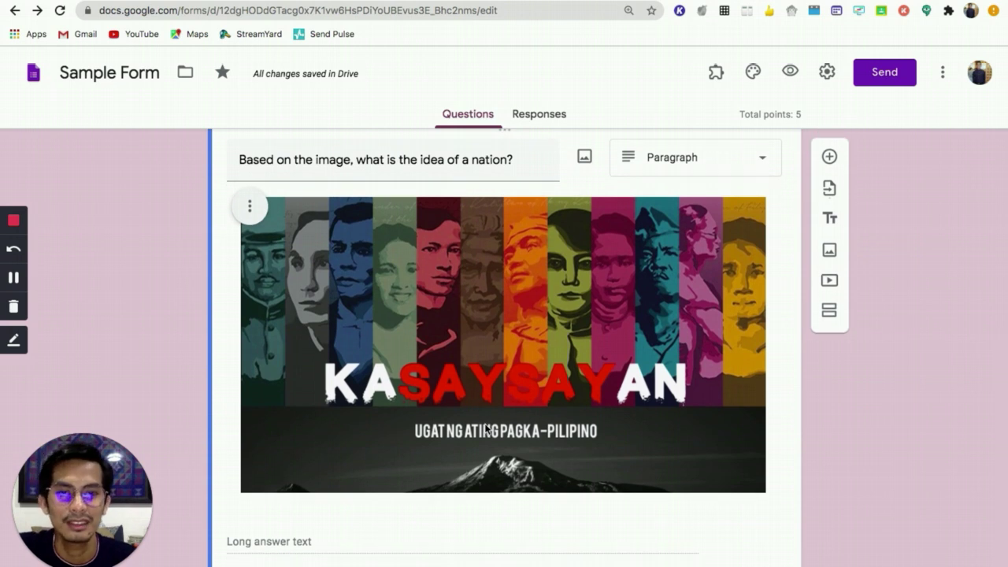
pyautogui.scroll(-2, 486, 429)
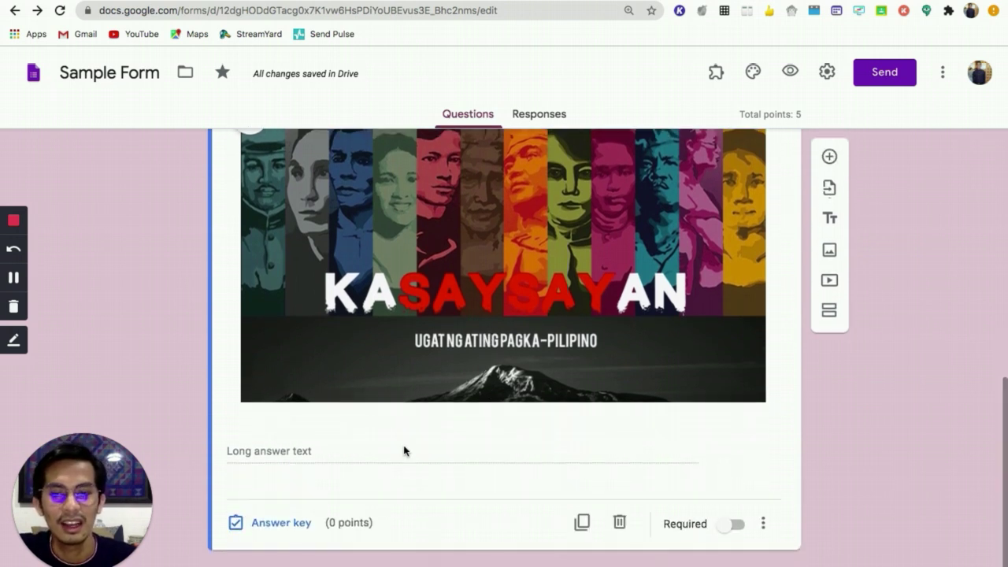
pyautogui.scroll(2, 448, 427)
pyautogui.scroll(-1, 447, 423)
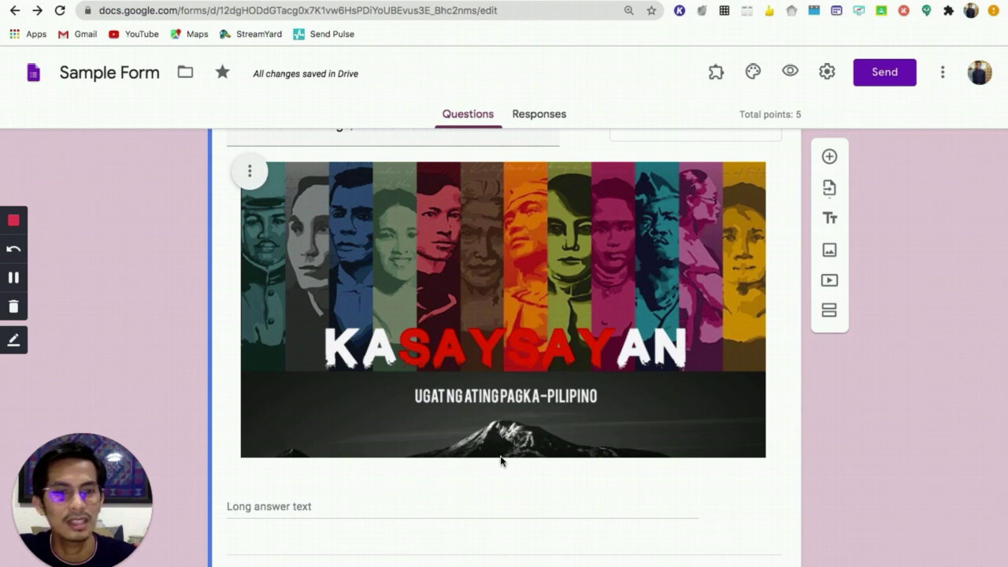
pyautogui.scroll(1, 502, 460)
pyautogui.scroll(1, 502, 461)
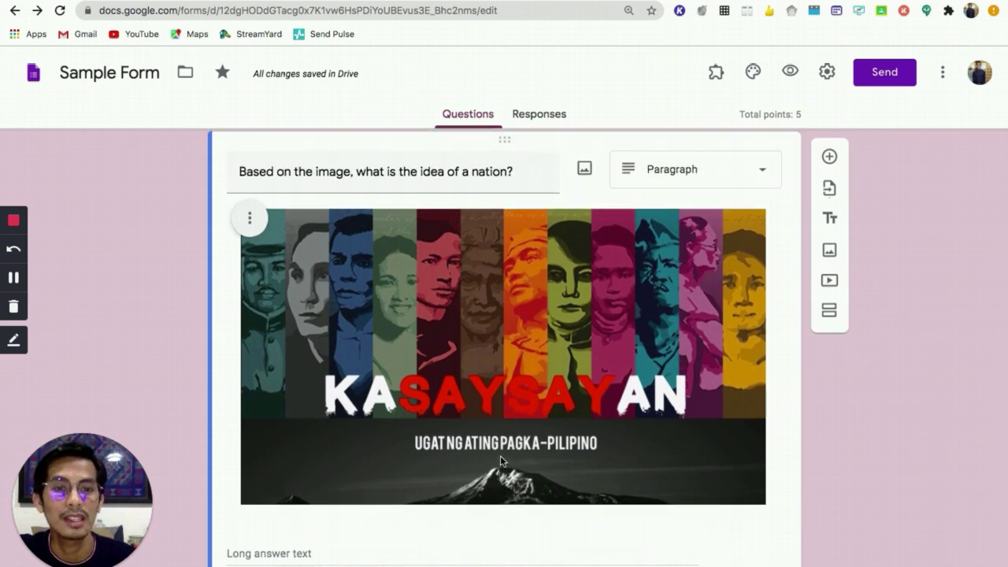
# Make the image-based paragraph question required.
pyautogui.scroll(-3, 500, 455)
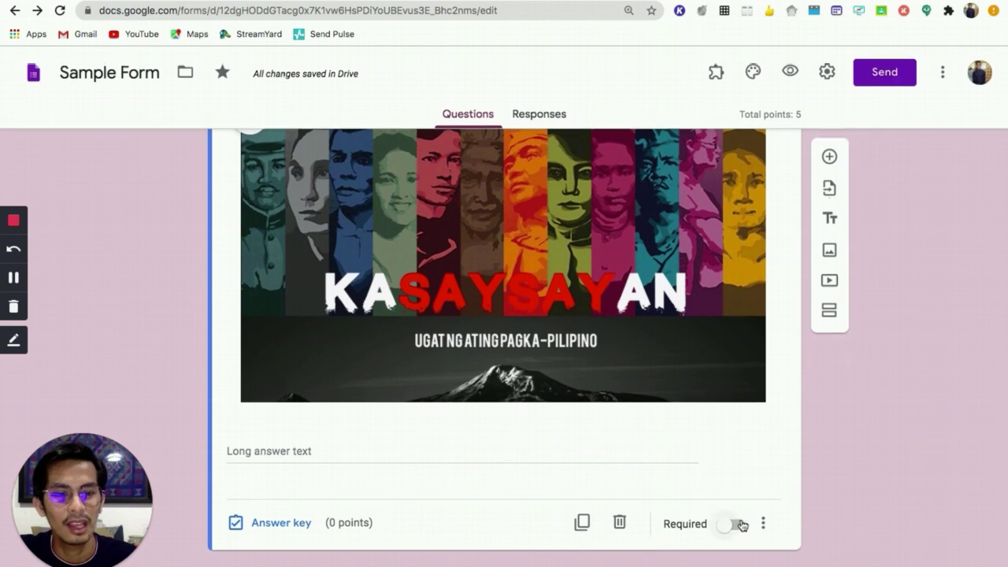
pyautogui.click(735, 526)
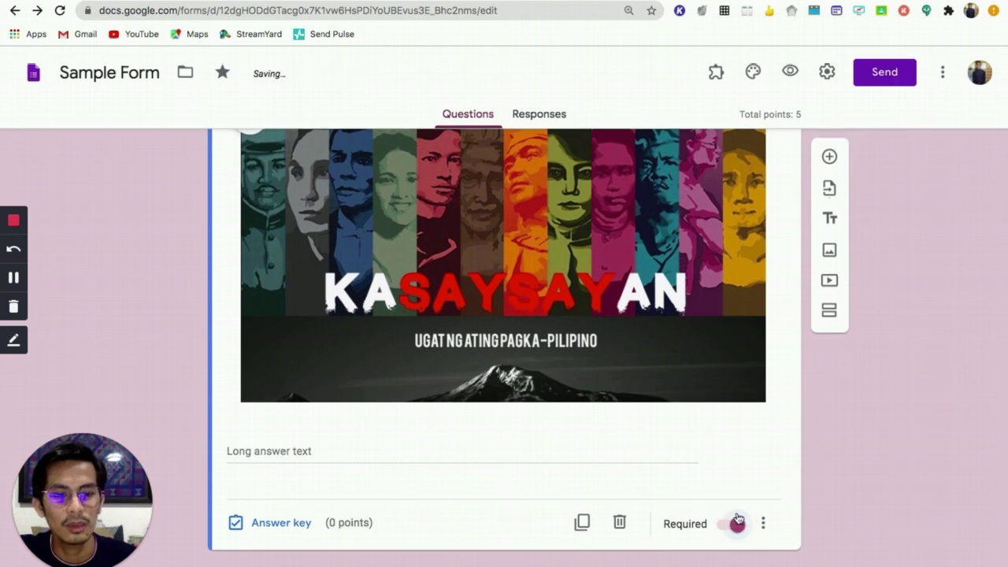
# Add a new question of type File upload after the image-based paragraph question and allow respondents to upload files to Drive.
pyautogui.click(832, 162)
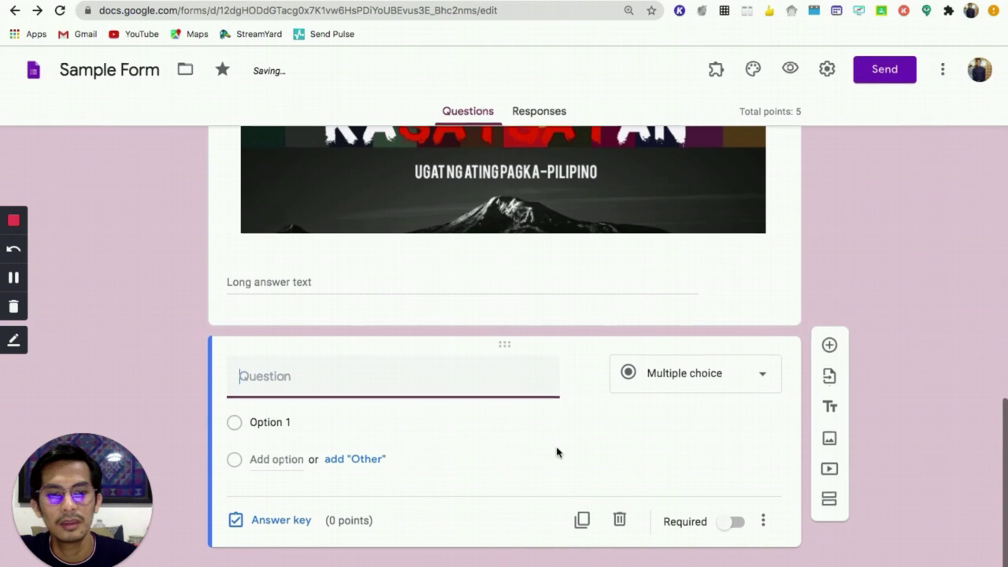
pyautogui.click(722, 385)
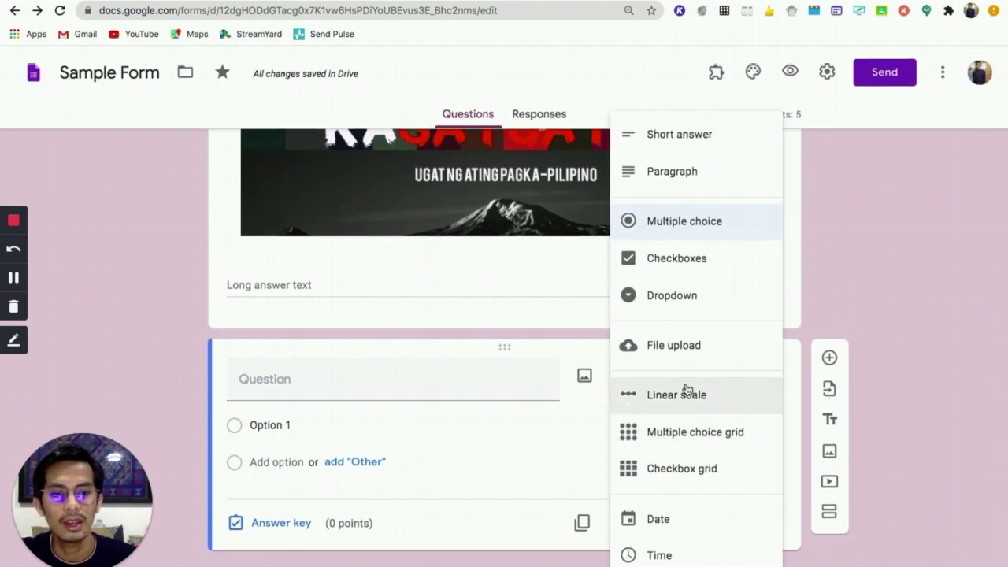
pyautogui.scroll(5, 688, 408)
pyautogui.scroll(-2, 688, 408)
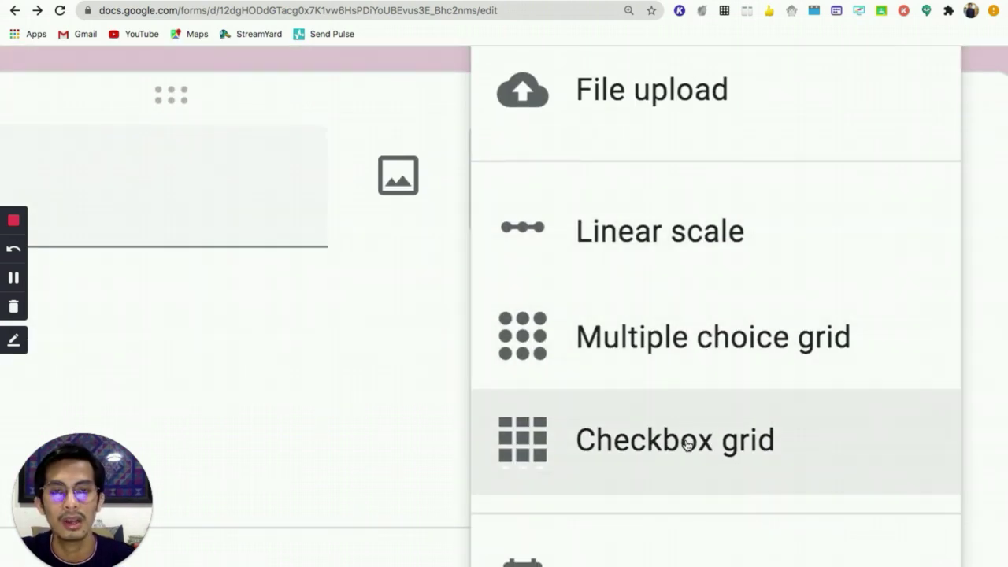
pyautogui.scroll(-5, 687, 445)
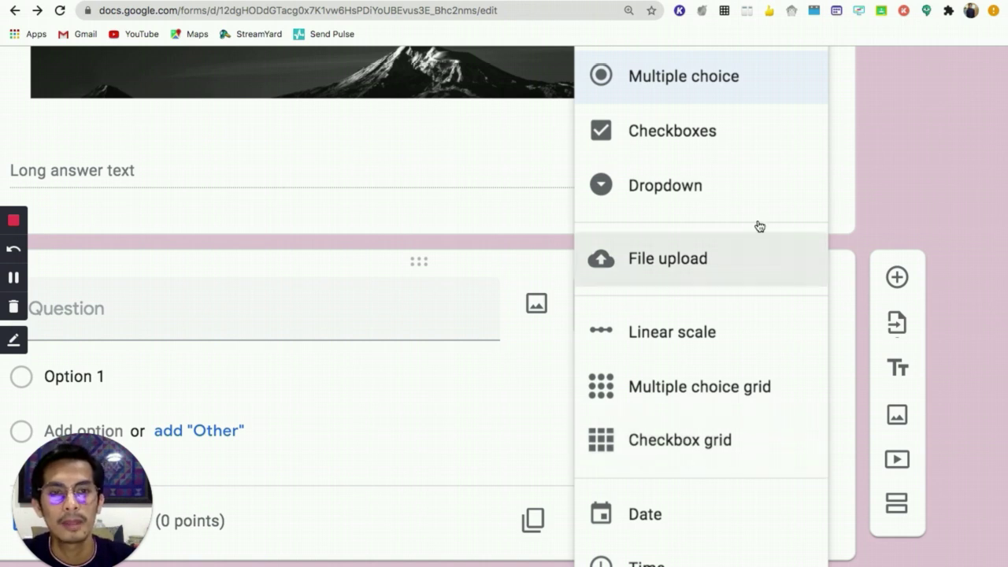
pyautogui.scroll(5, 679, 143)
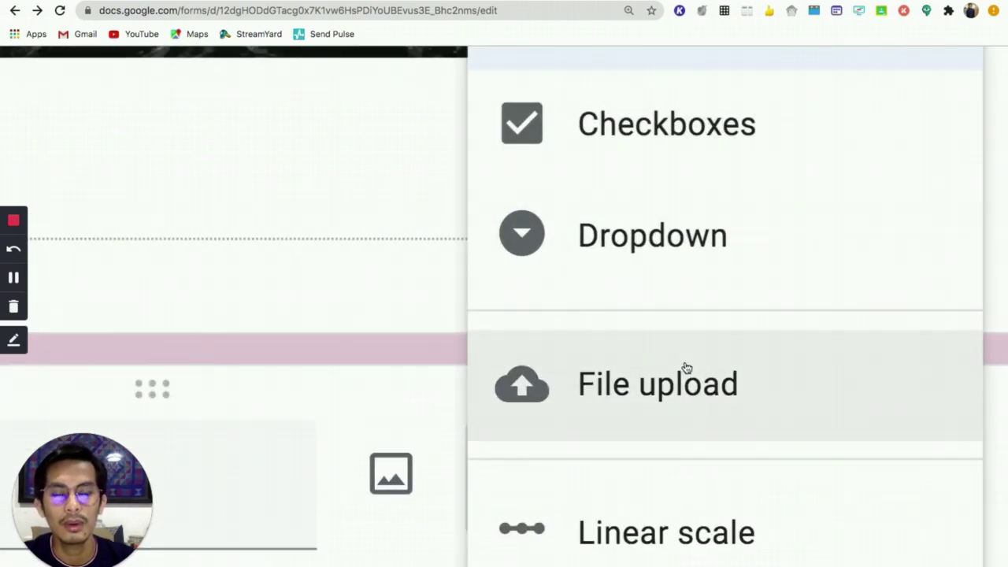
pyautogui.scroll(-5, 685, 369)
pyautogui.scroll(-5, 685, 369)
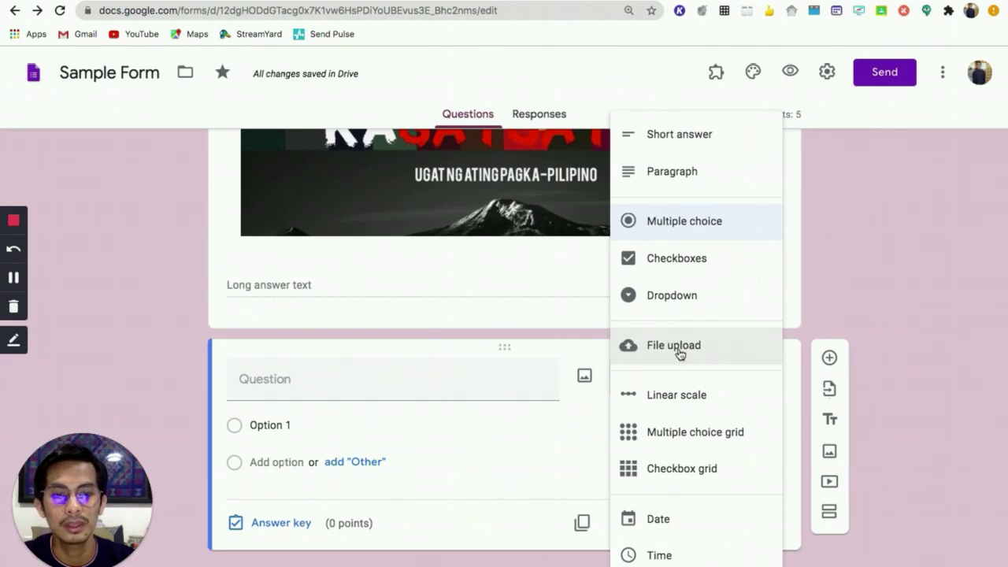
pyautogui.scroll(5, 660, 353)
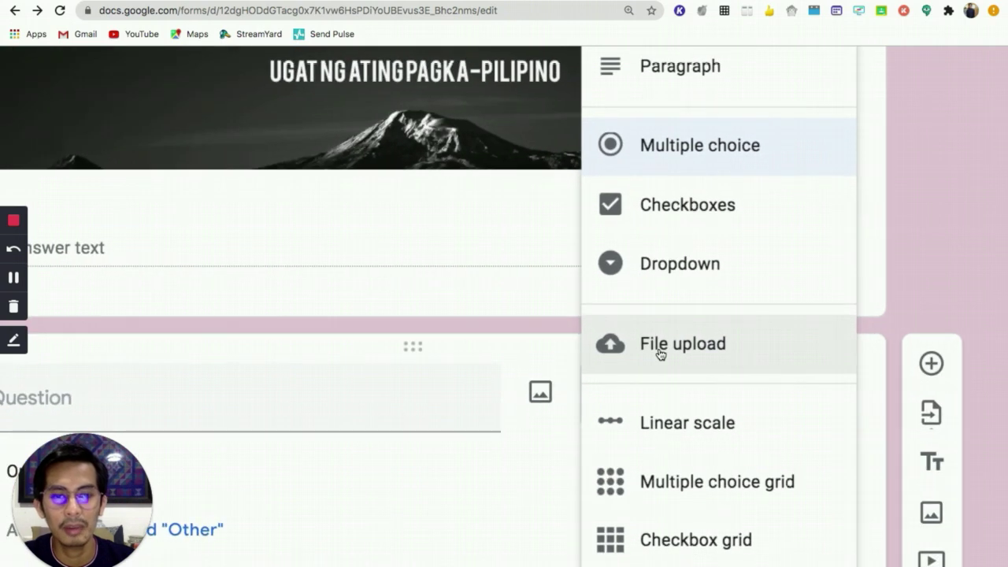
pyautogui.click(660, 354)
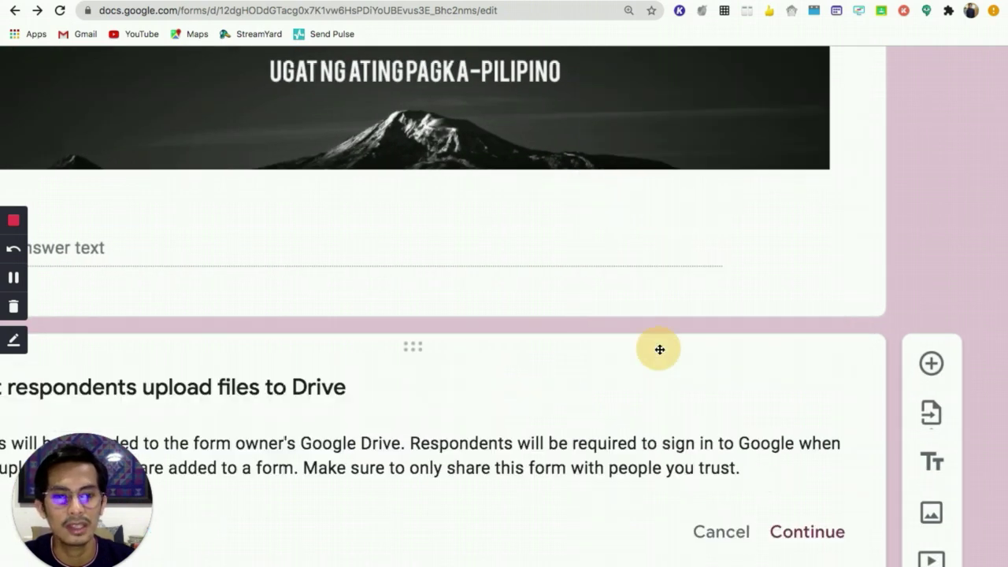
pyautogui.scroll(-5, 519, 368)
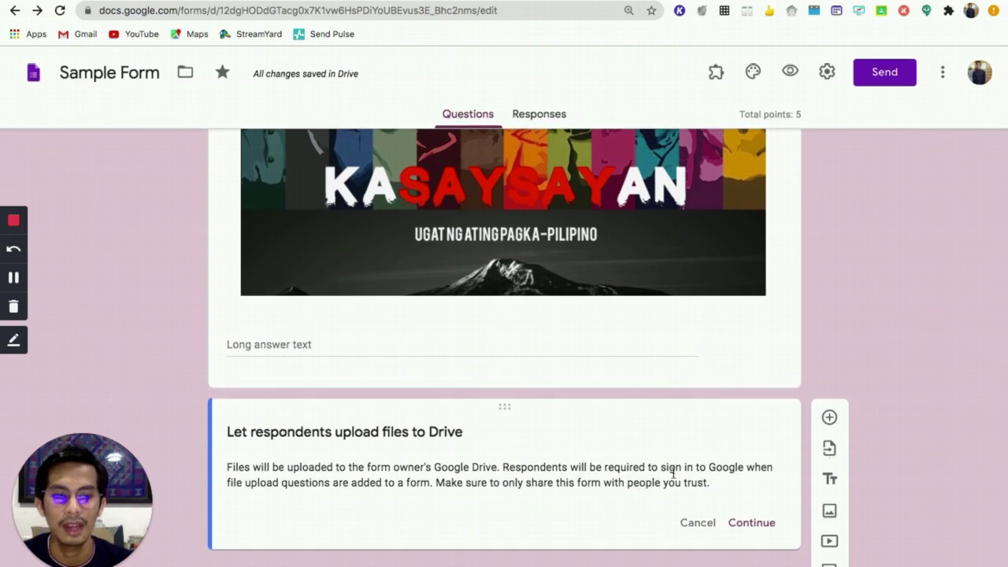
pyautogui.click(748, 522)
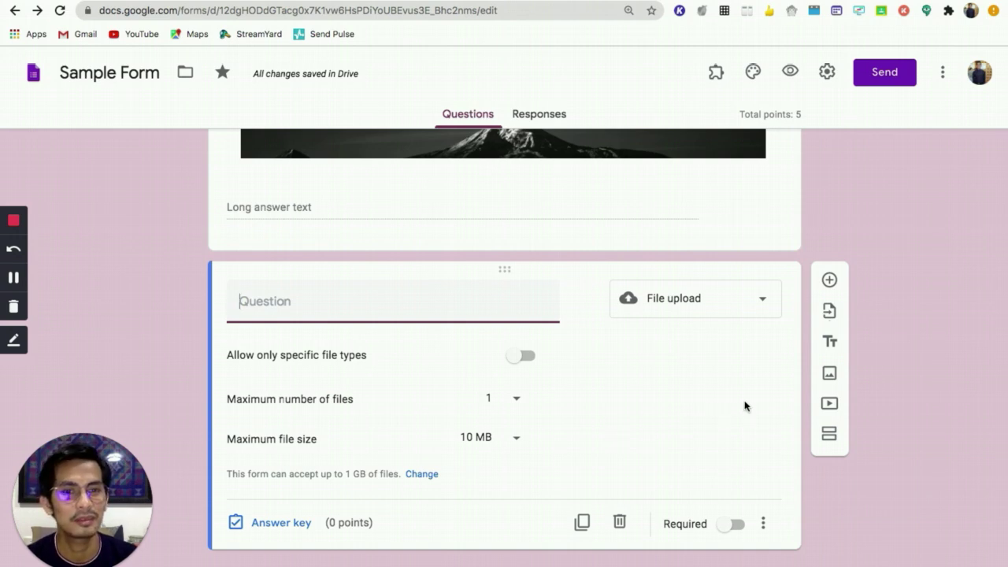
pyautogui.scroll(5, 745, 403)
pyautogui.scroll(7, 744, 405)
pyautogui.scroll(-10, 744, 406)
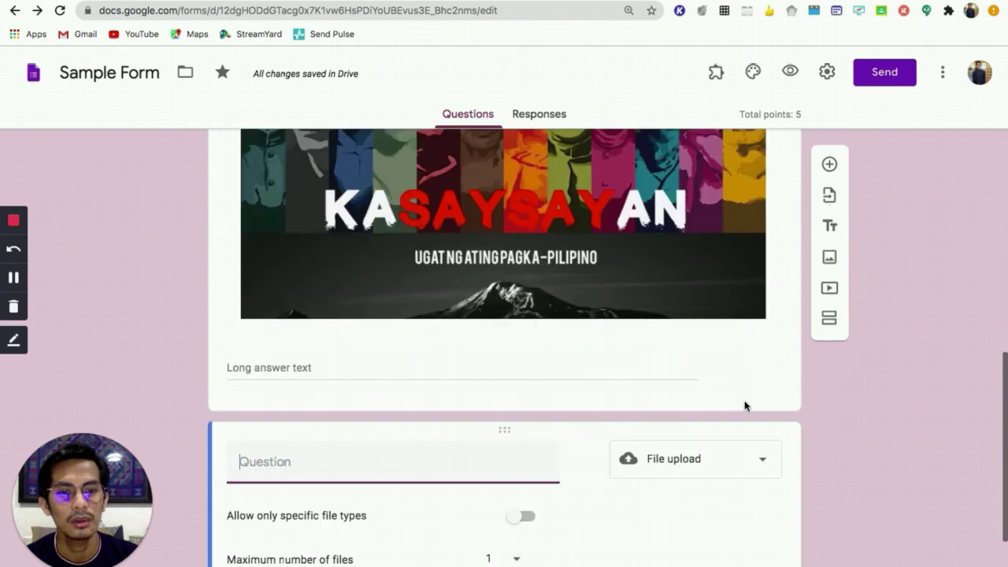
pyautogui.scroll(-2, 746, 406)
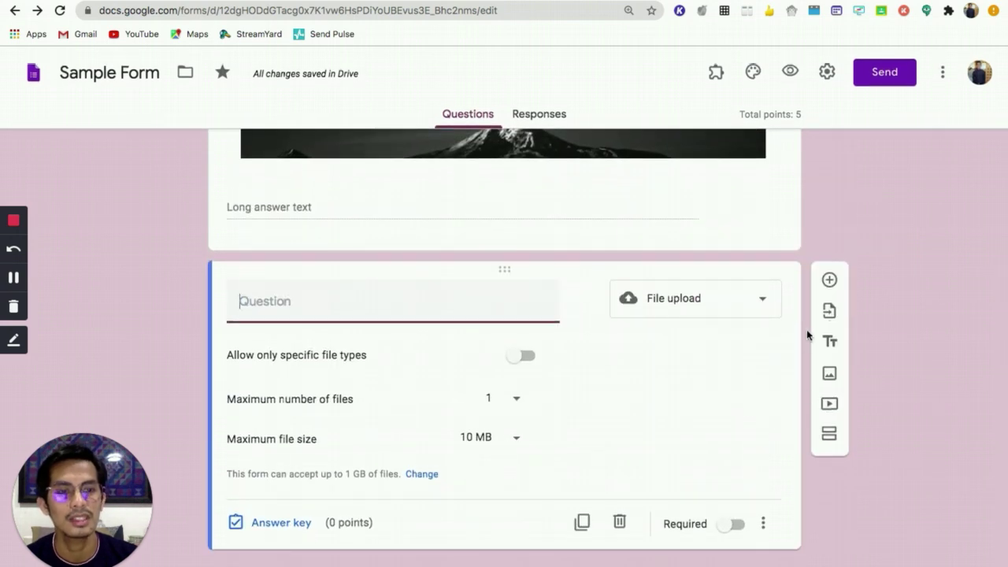
pyautogui.click(682, 312)
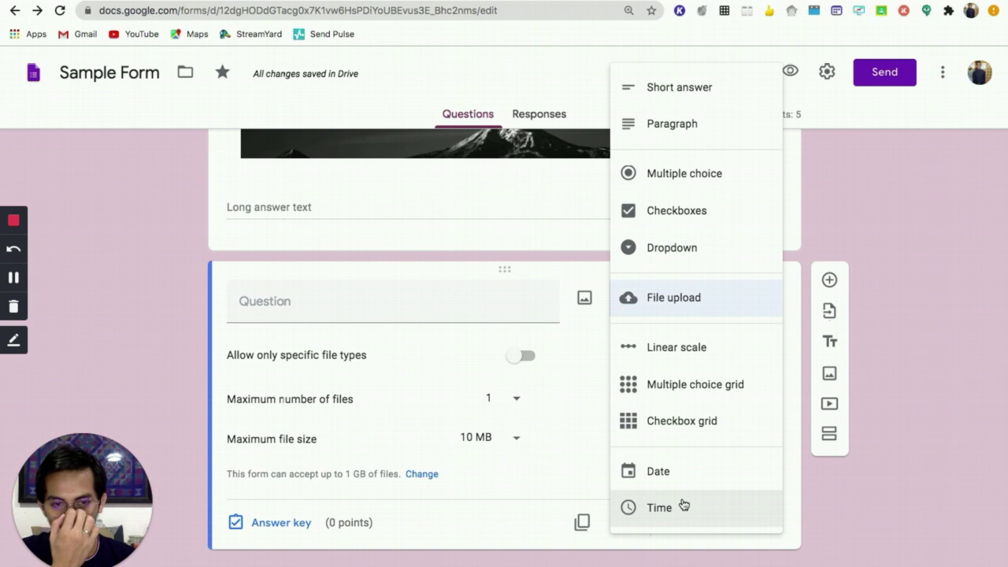
pyautogui.click(821, 496)
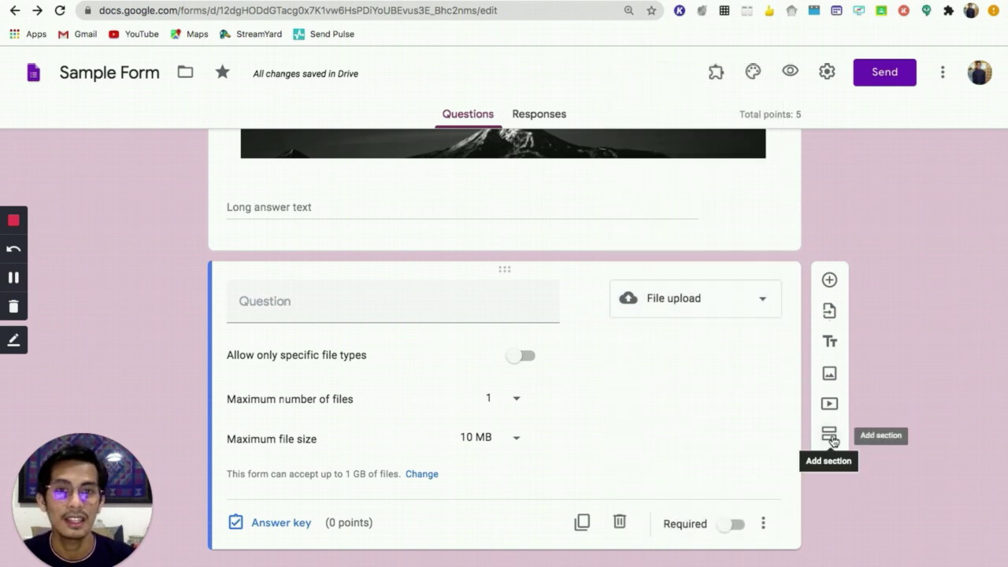
# Add a new section after the file upload question and title it "Essay Part".
pyautogui.scroll(5, 834, 442)
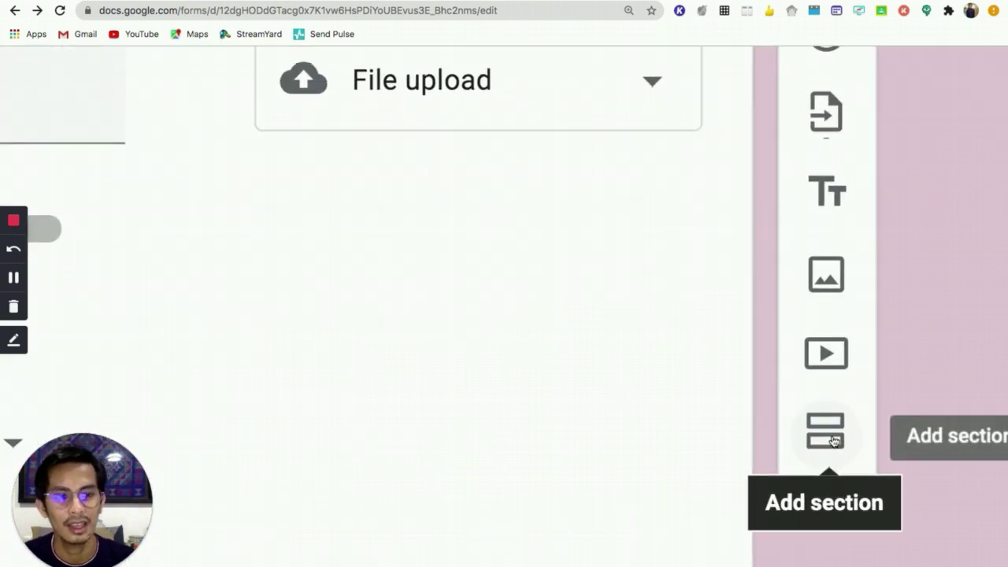
pyautogui.click(834, 442)
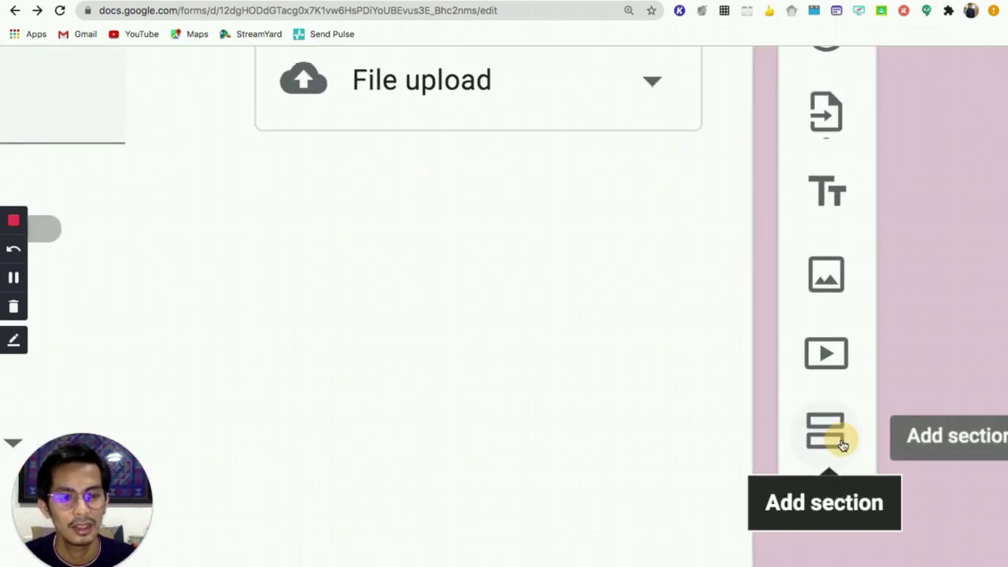
pyautogui.scroll(-5, 693, 402)
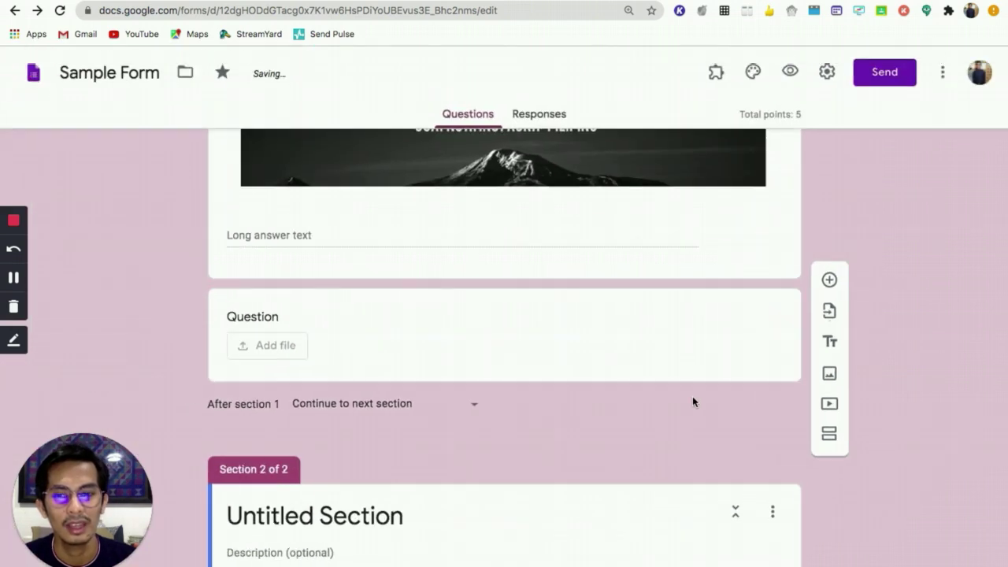
pyautogui.scroll(-1, 692, 402)
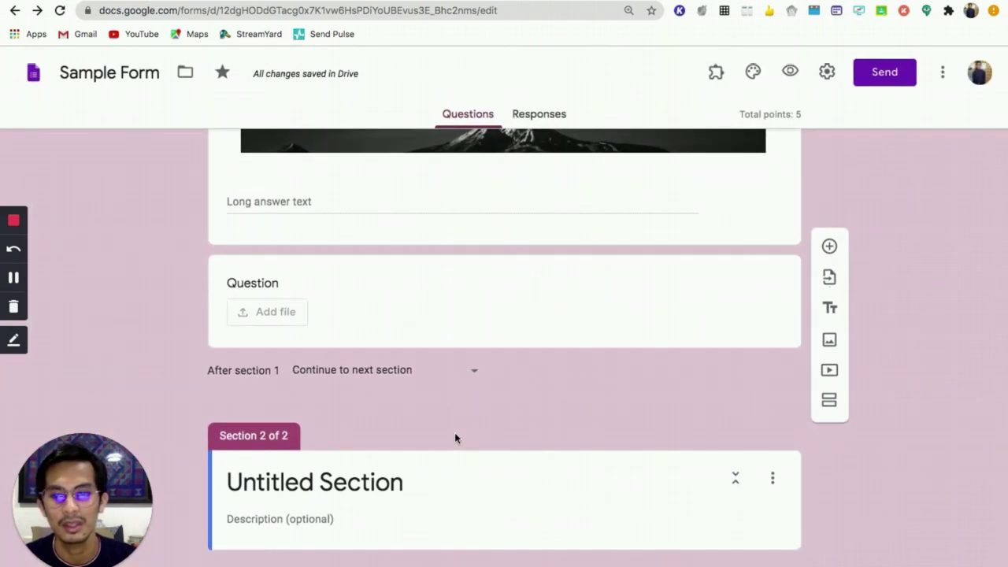
pyautogui.click(357, 485)
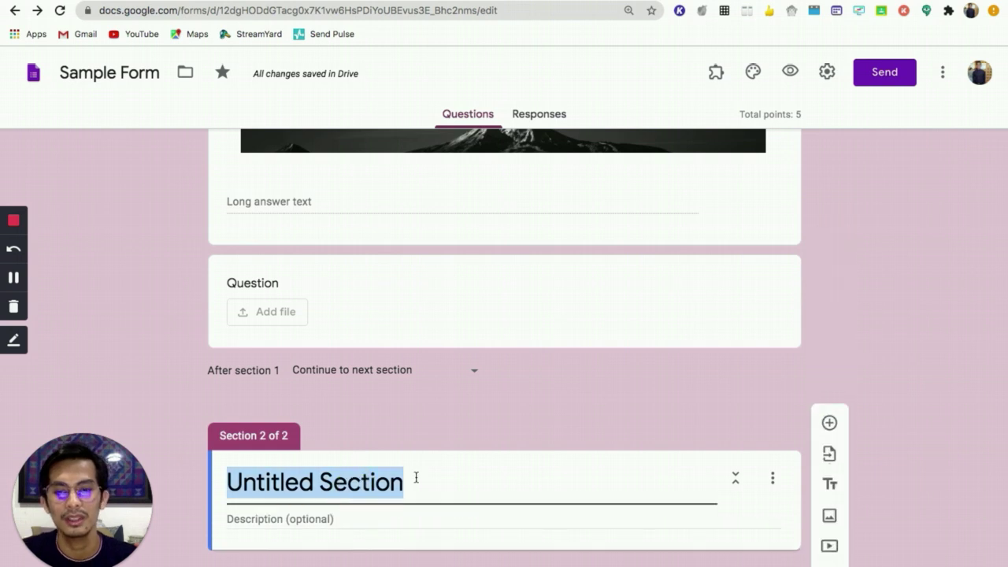
pyautogui.write('Es')
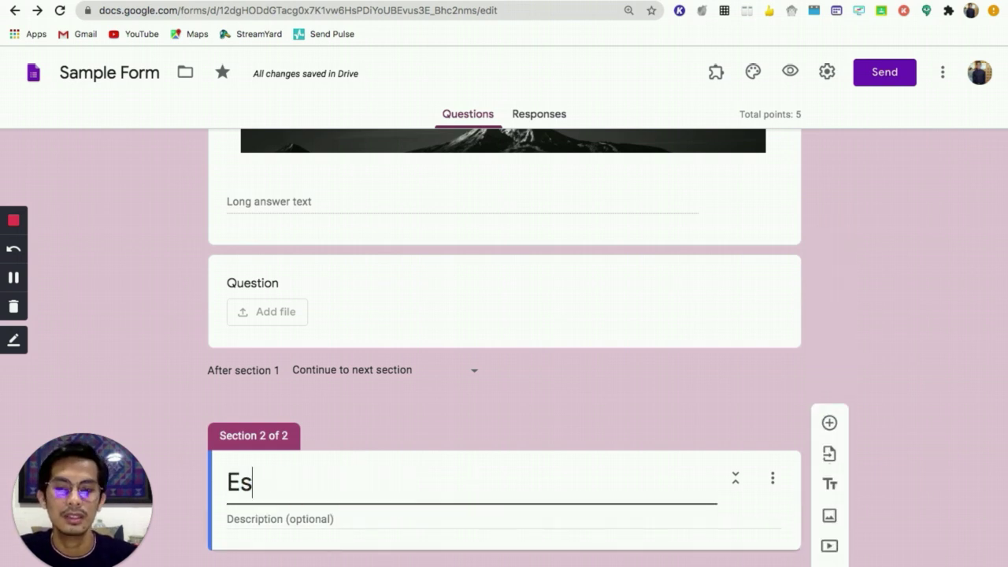
pyautogui.write('say Part')
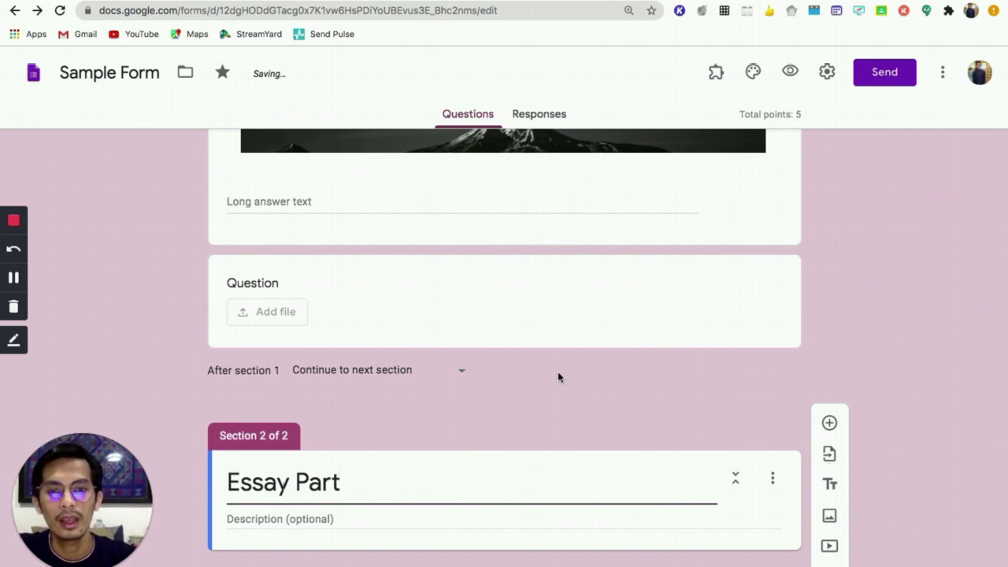
# Open the form preview and look through the first section's questions down to the image-based question.
pyautogui.scroll(2, 552, 441)
pyautogui.scroll(-1, 567, 432)
pyautogui.scroll(5, 567, 432)
pyautogui.scroll(1, 569, 432)
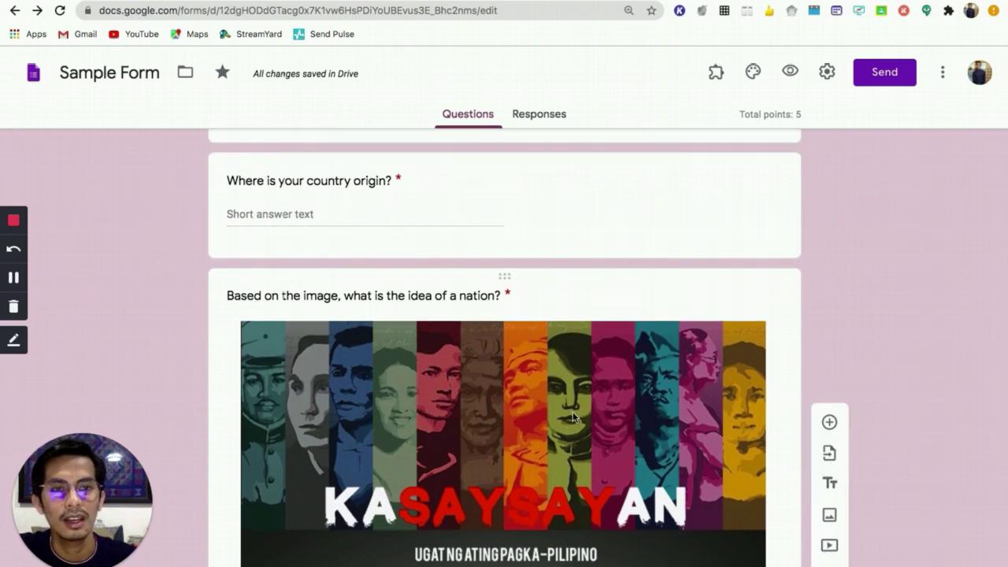
pyautogui.scroll(5, 626, 252)
pyautogui.scroll(1, 627, 252)
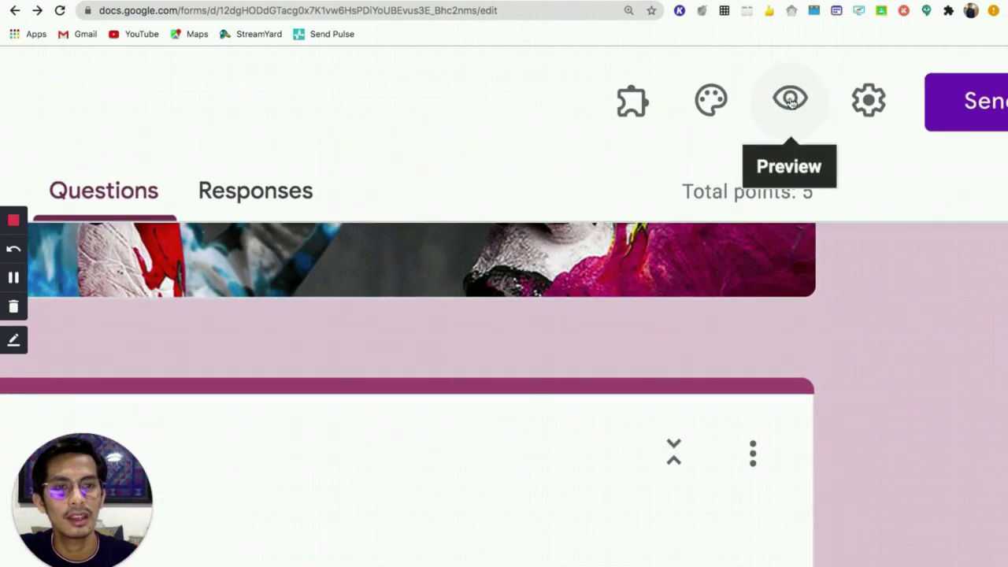
pyautogui.click(790, 73)
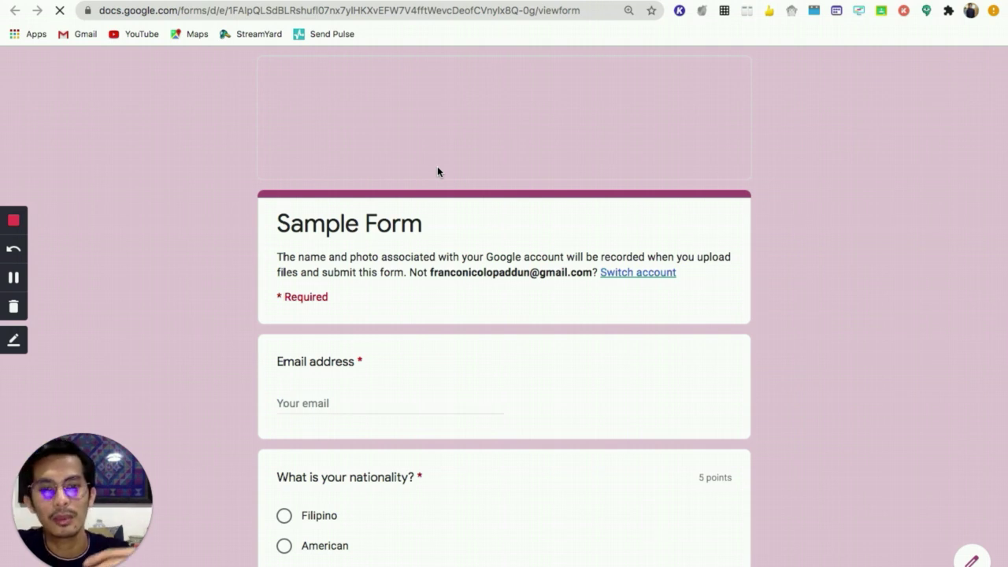
pyautogui.scroll(-1, 438, 334)
pyautogui.scroll(-5, 439, 340)
pyautogui.scroll(-4, 439, 340)
pyautogui.scroll(-1, 438, 340)
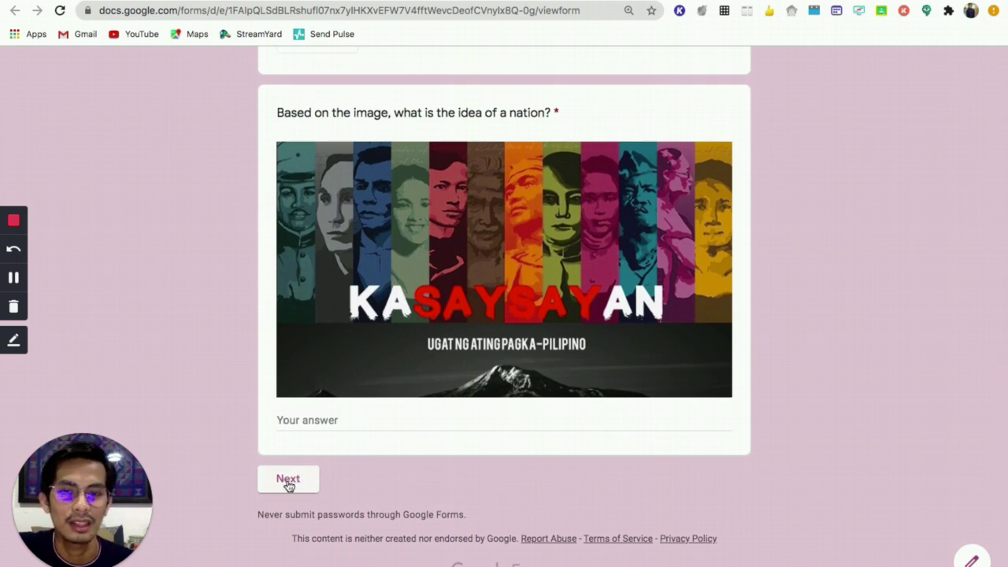
# Try to continue to the next section without answering and examine the required email address question.
pyautogui.click(288, 481)
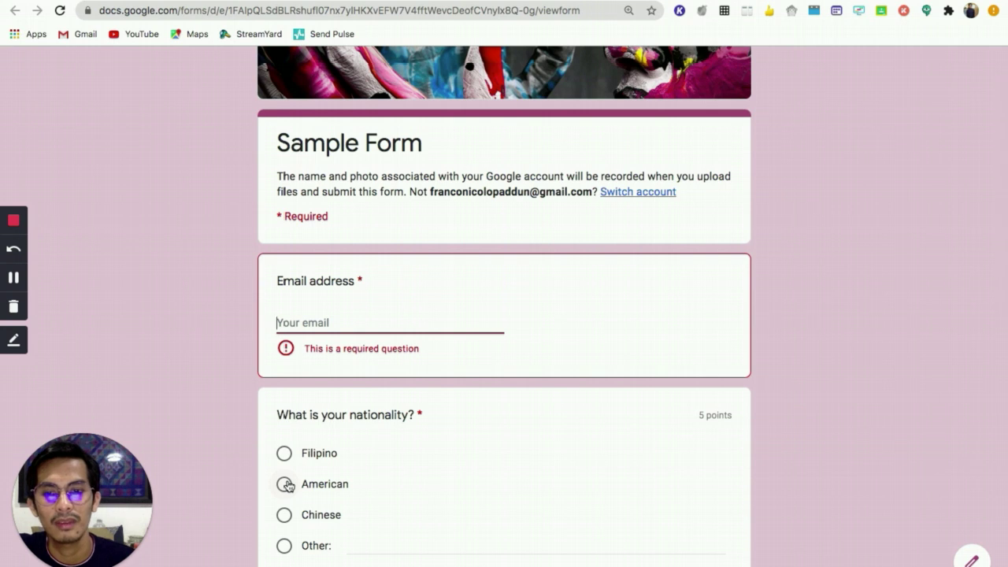
pyautogui.scroll(-1, 371, 408)
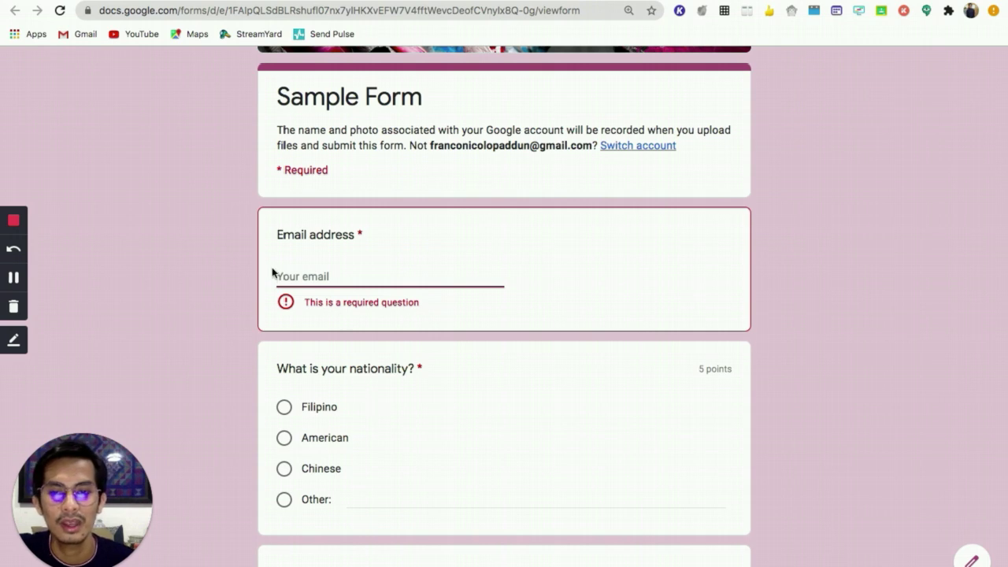
pyautogui.scroll(5, 227, 278)
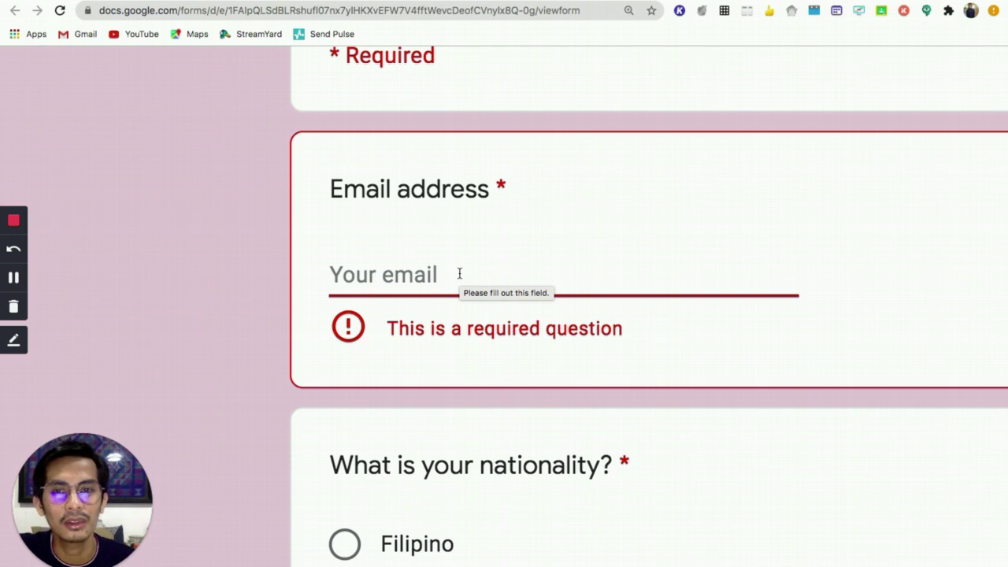
pyautogui.scroll(-5, 459, 278)
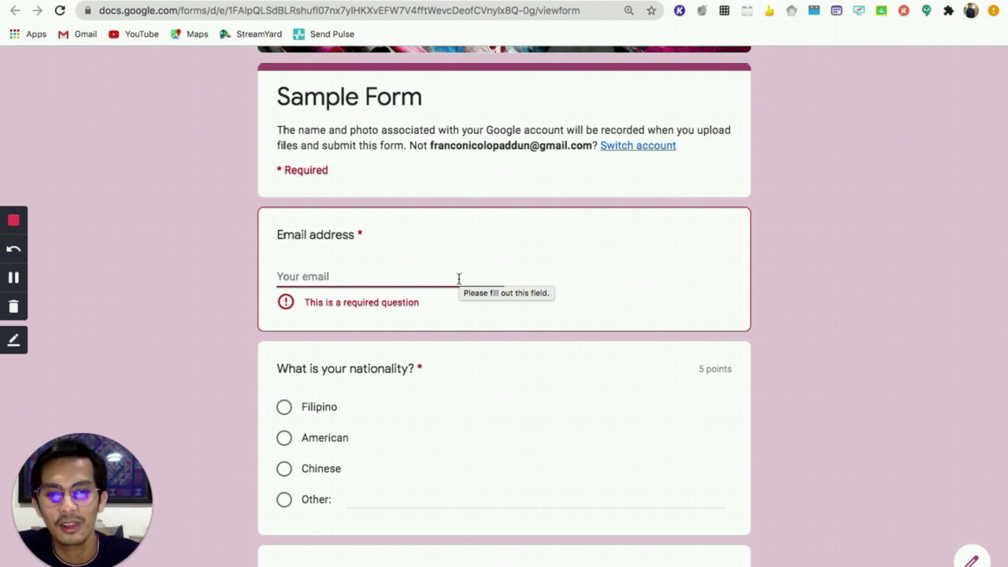
pyautogui.scroll(-6, 385, 320)
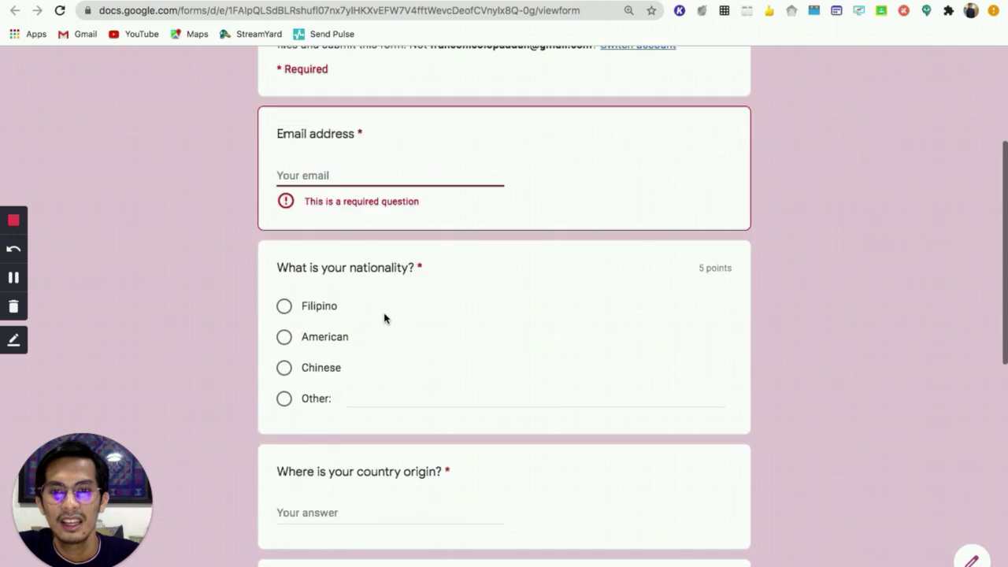
pyautogui.scroll(6, 385, 320)
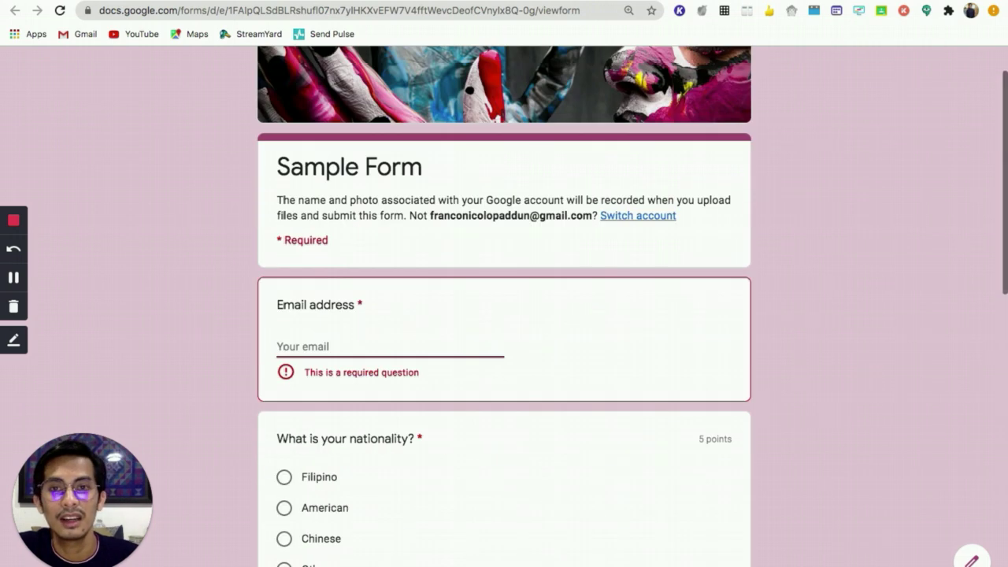
# Return from the preview to the form editor and view the Questions and Responses headings.
pyautogui.click(355, 1)
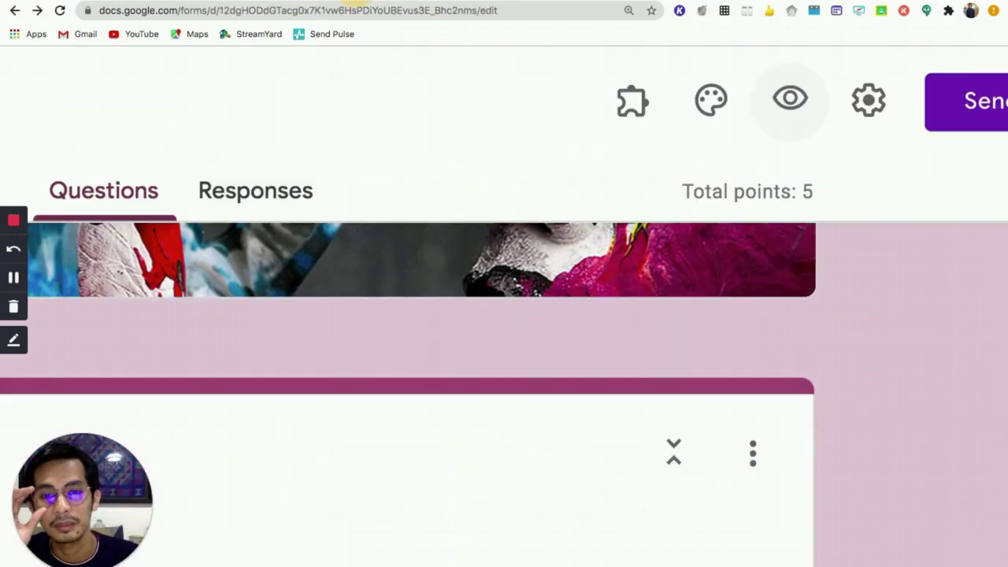
pyautogui.press('super+minus')
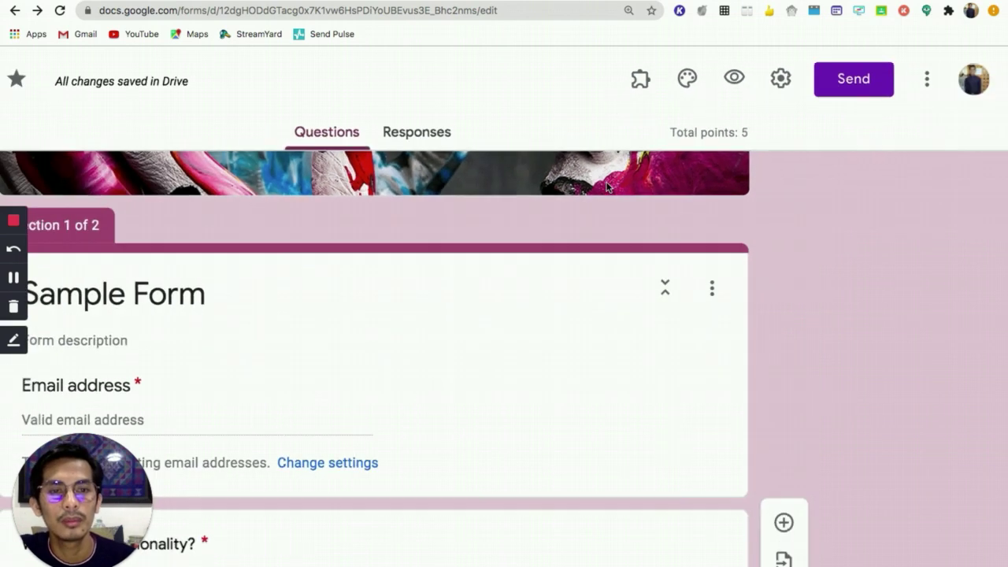
pyautogui.press('super+minus')
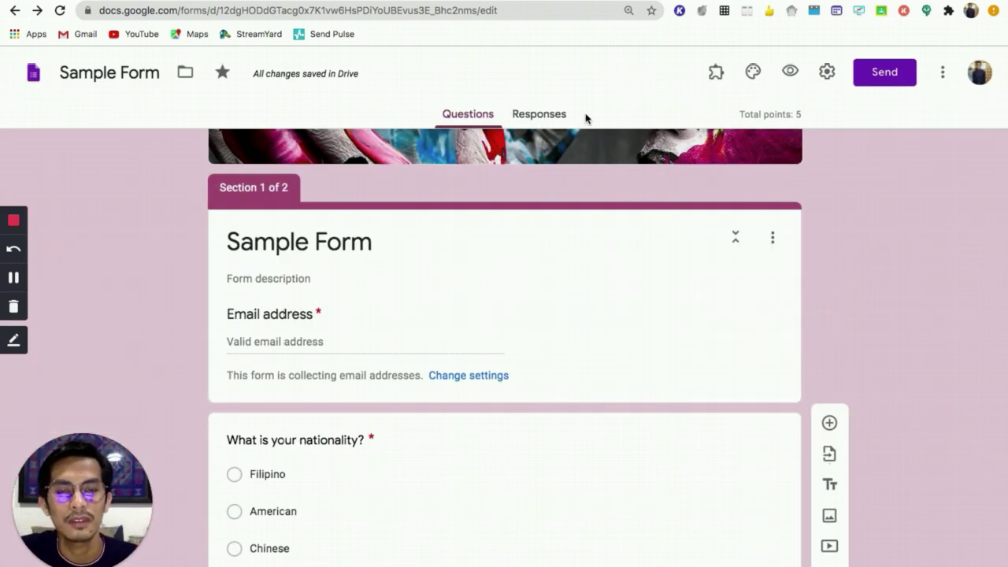
pyautogui.scroll(5, 525, 103)
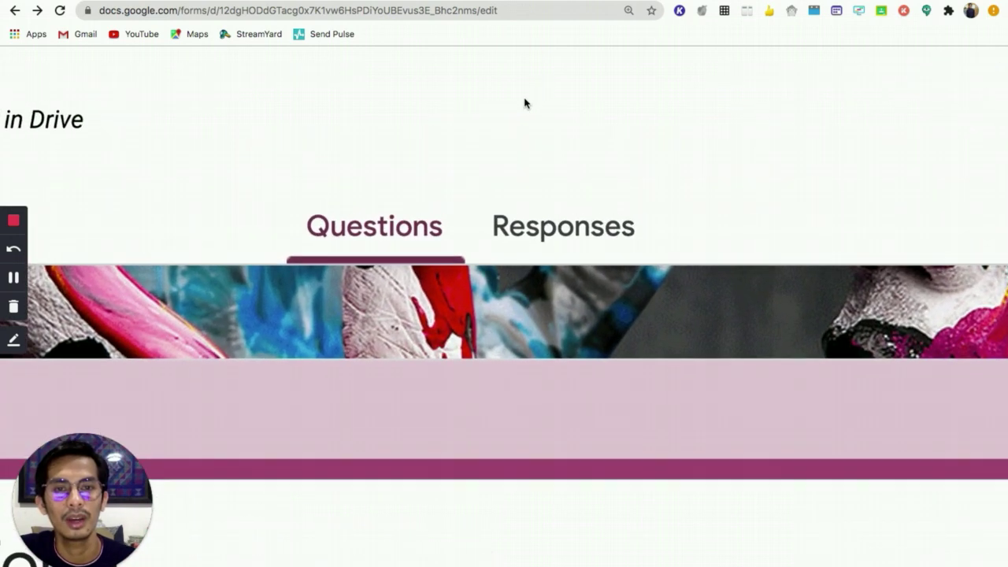
# Open the form's responses and create a new spreadsheet named "Sample Form (Responses)" as their destination.
pyautogui.click(535, 236)
pyautogui.scroll(-5, 535, 236)
pyautogui.scroll(-3, 535, 236)
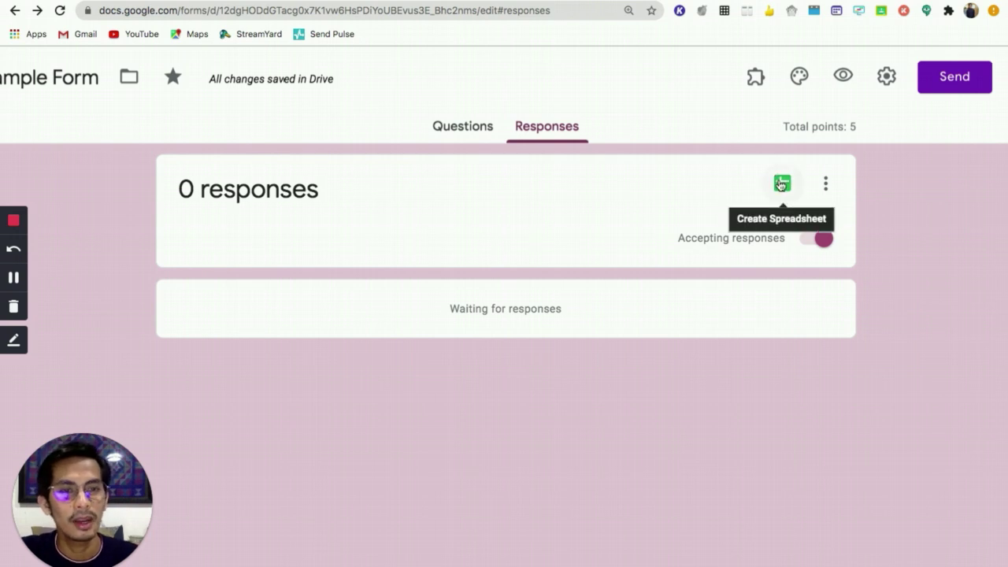
pyautogui.scroll(5, 859, 186)
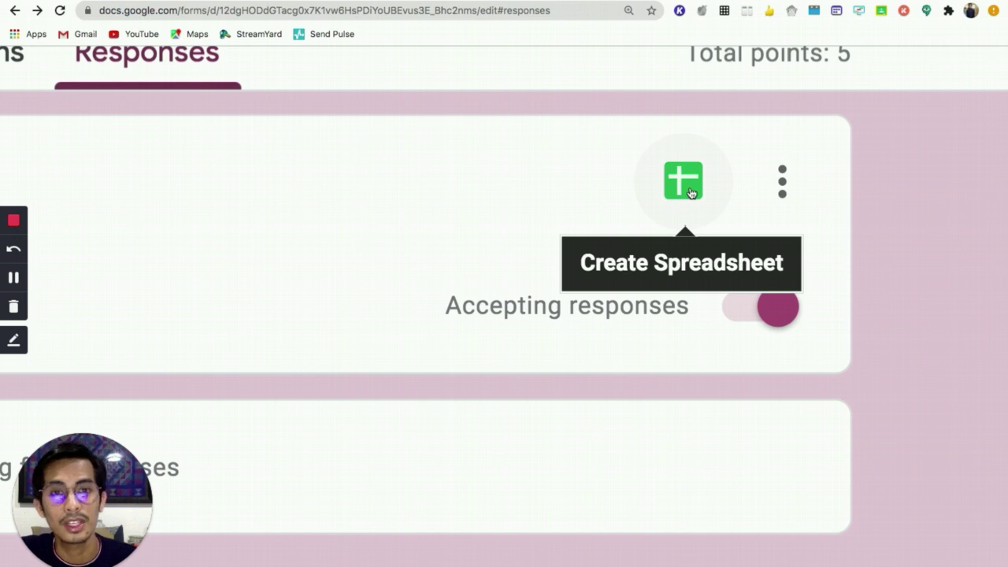
pyautogui.scroll(-5, 691, 193)
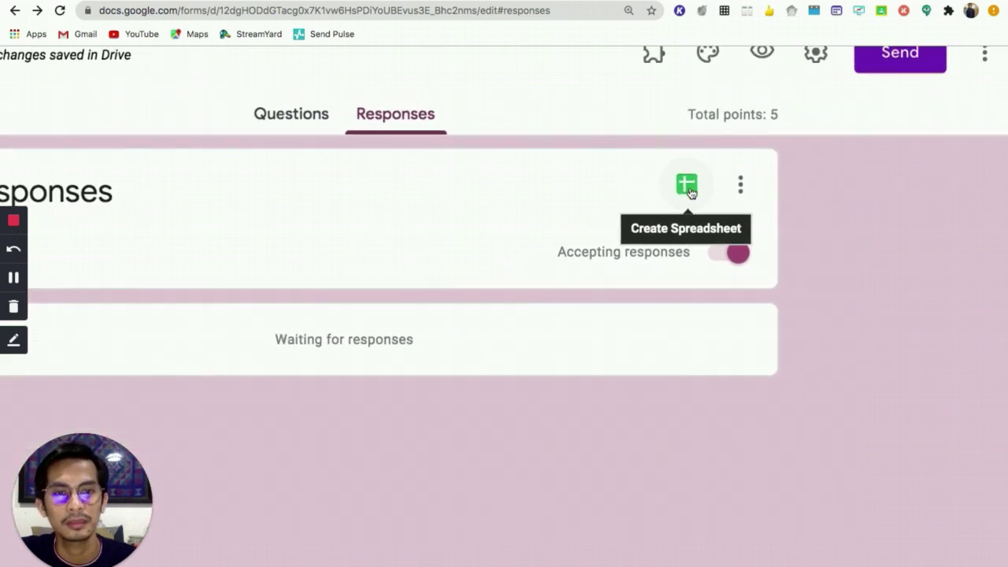
pyautogui.click(697, 191)
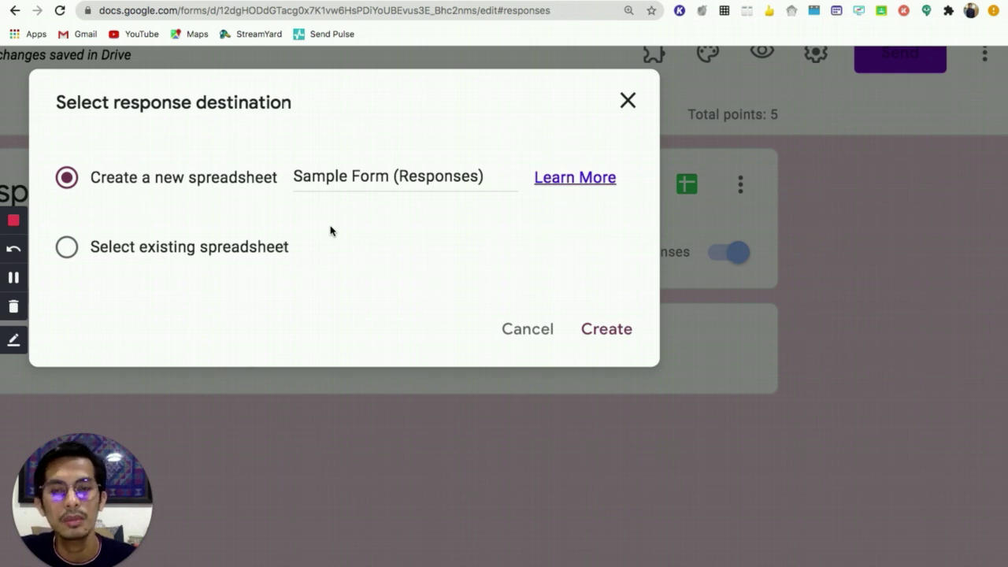
pyautogui.click(67, 249)
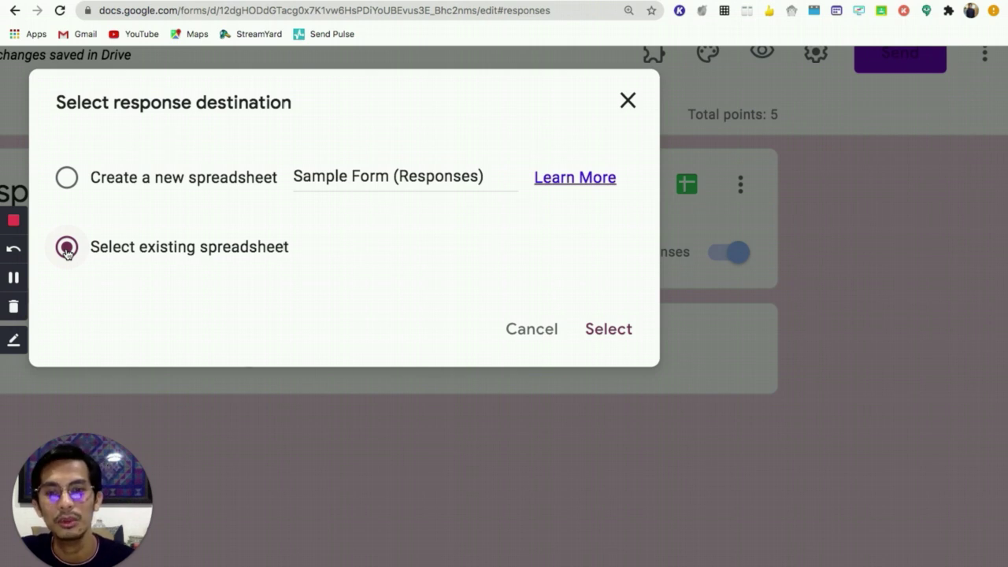
pyautogui.click(67, 177)
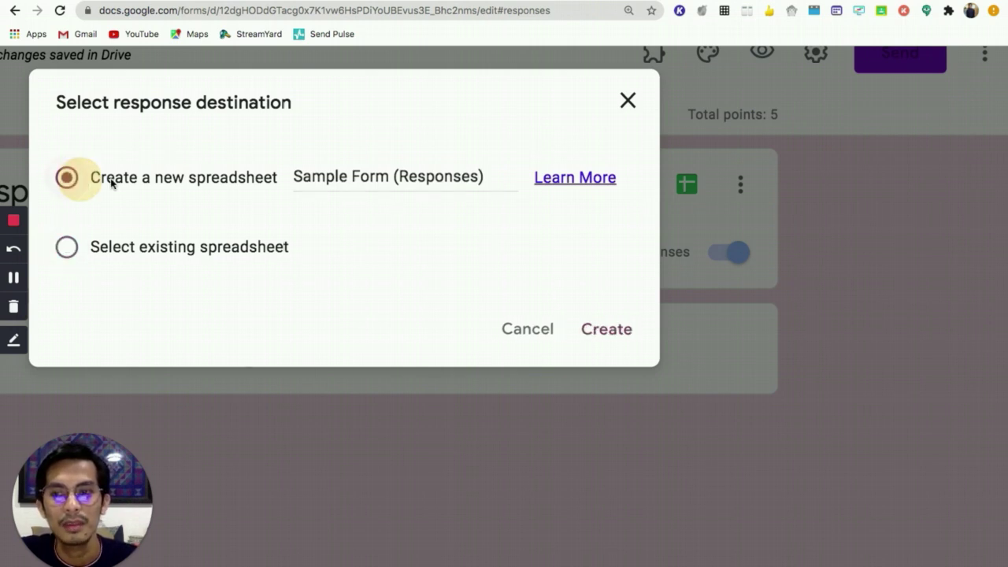
pyautogui.click(609, 331)
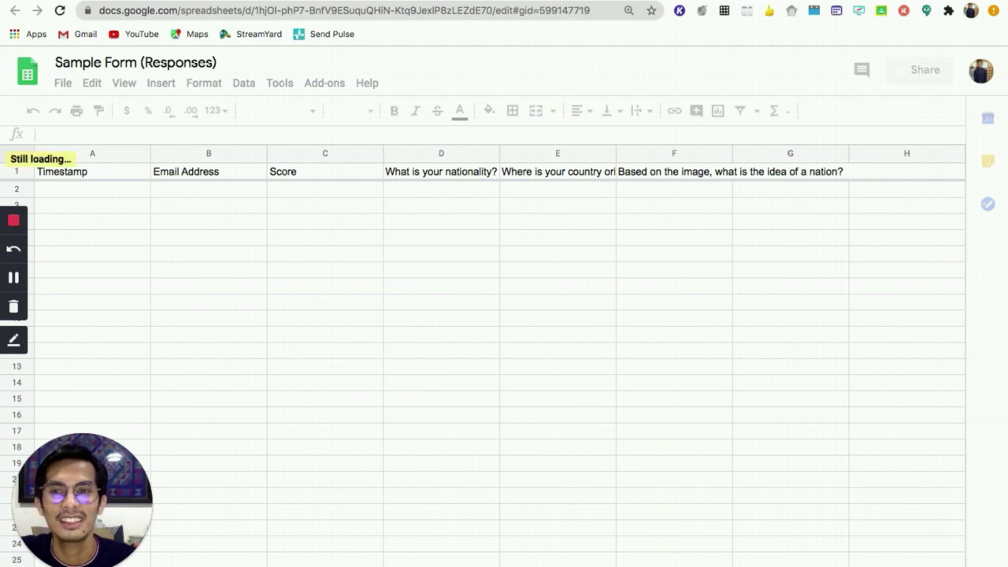
# Return to the form's responses and examine the additional response options, from email notifications to deleting all responses, without choosing any.
pyautogui.click(359, 1)
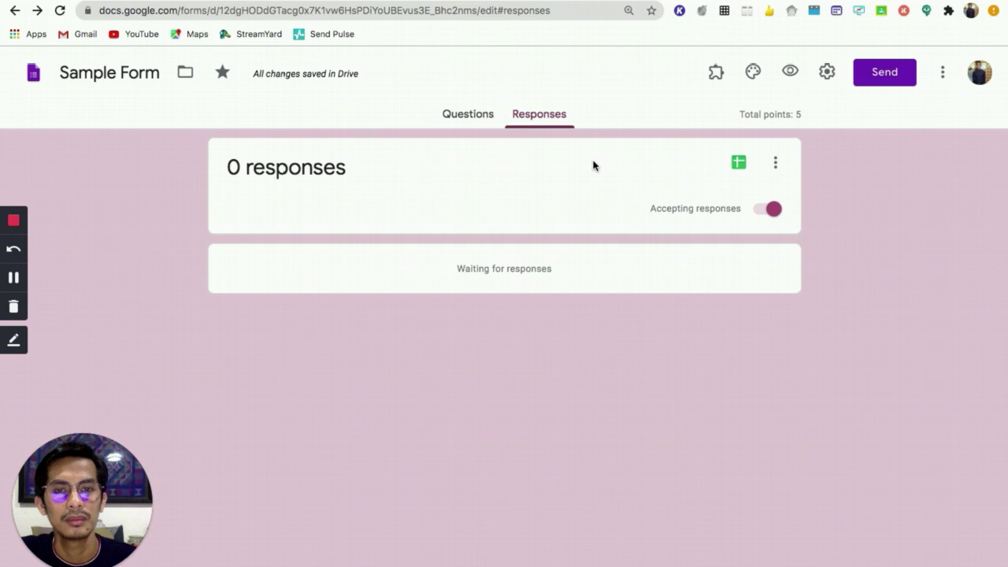
pyautogui.click(776, 163)
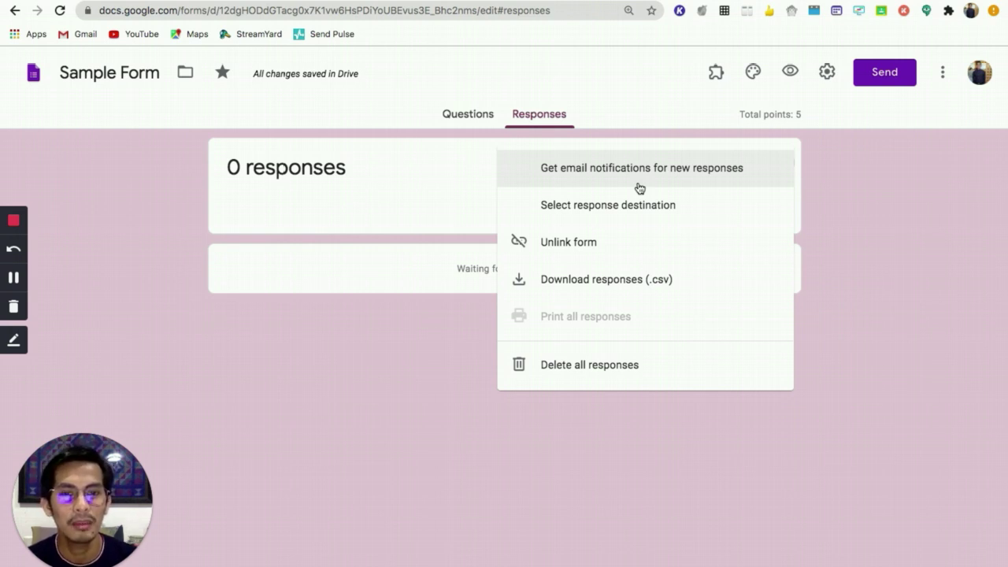
pyautogui.scroll(5, 639, 188)
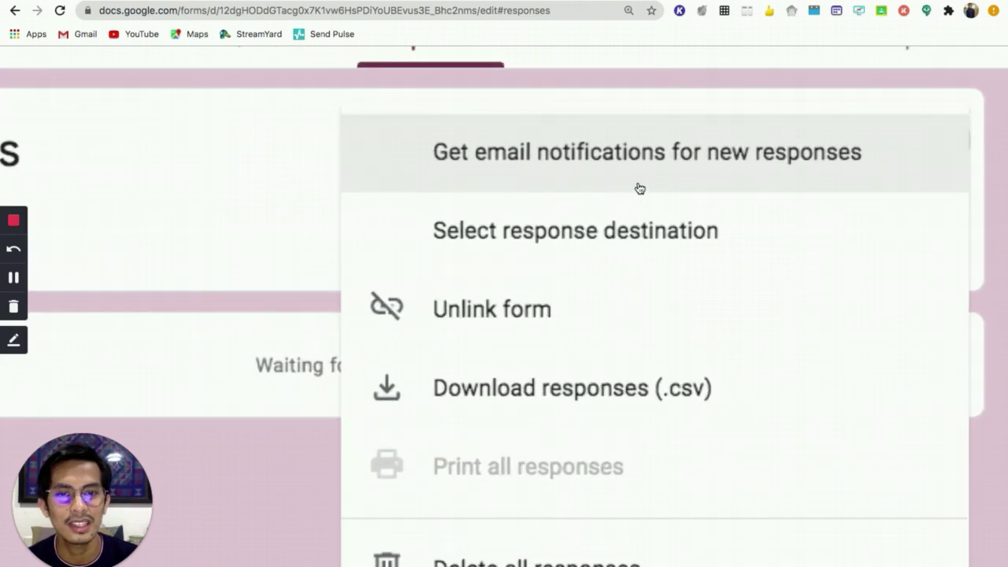
pyautogui.scroll(-2, 633, 230)
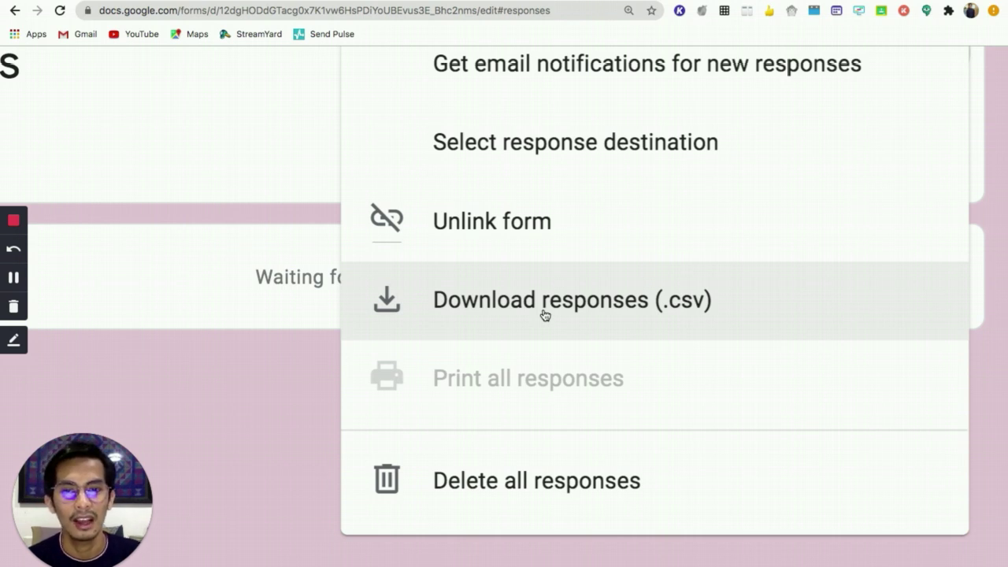
pyautogui.scroll(-5, 545, 315)
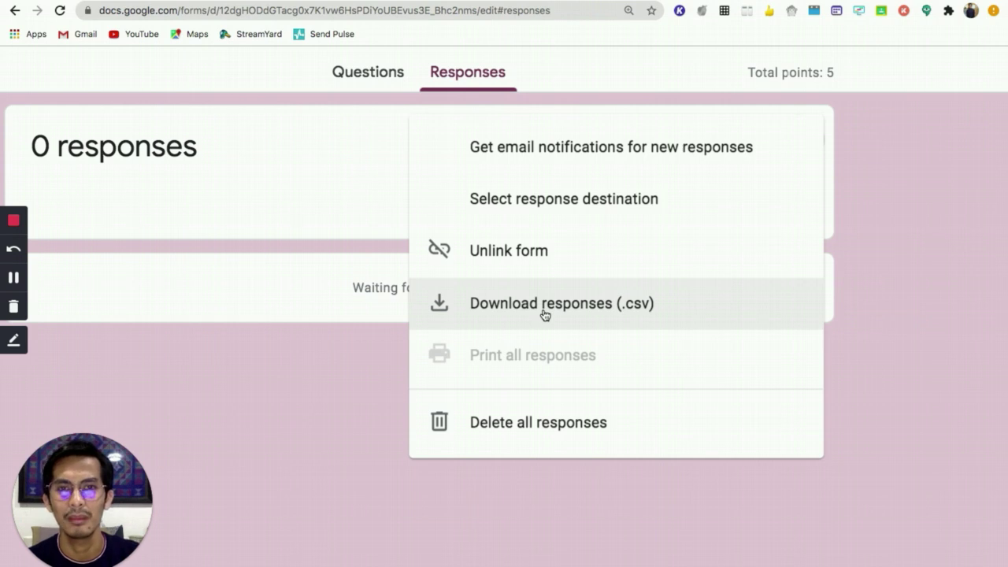
pyautogui.scroll(-5, 545, 315)
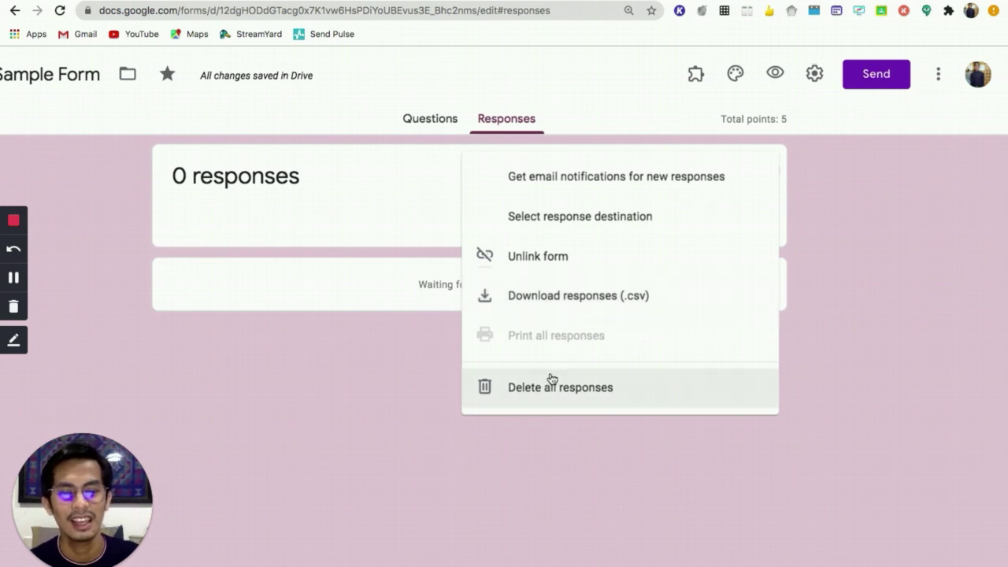
pyautogui.scroll(3, 552, 380)
pyautogui.scroll(5, 553, 379)
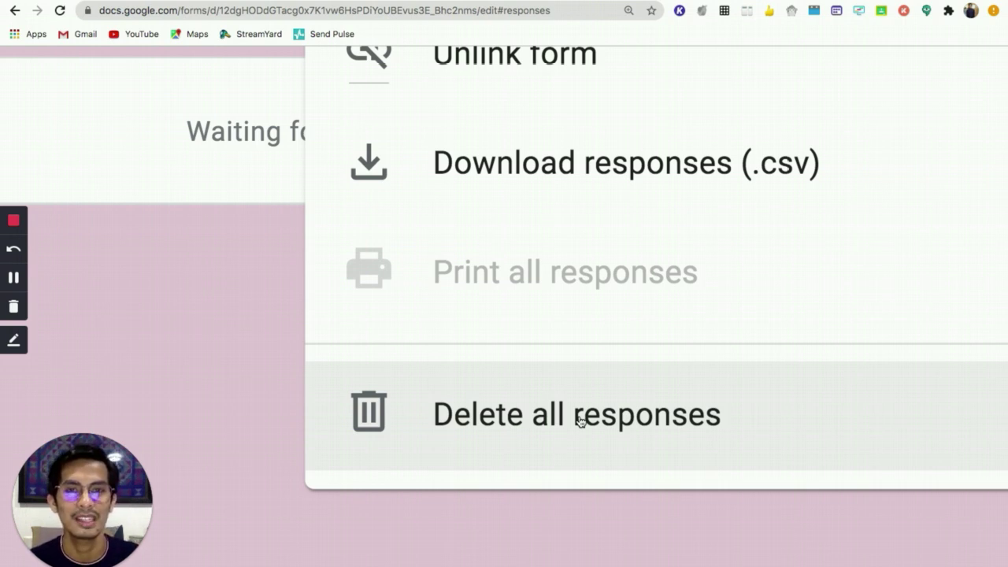
pyautogui.scroll(-8, 580, 421)
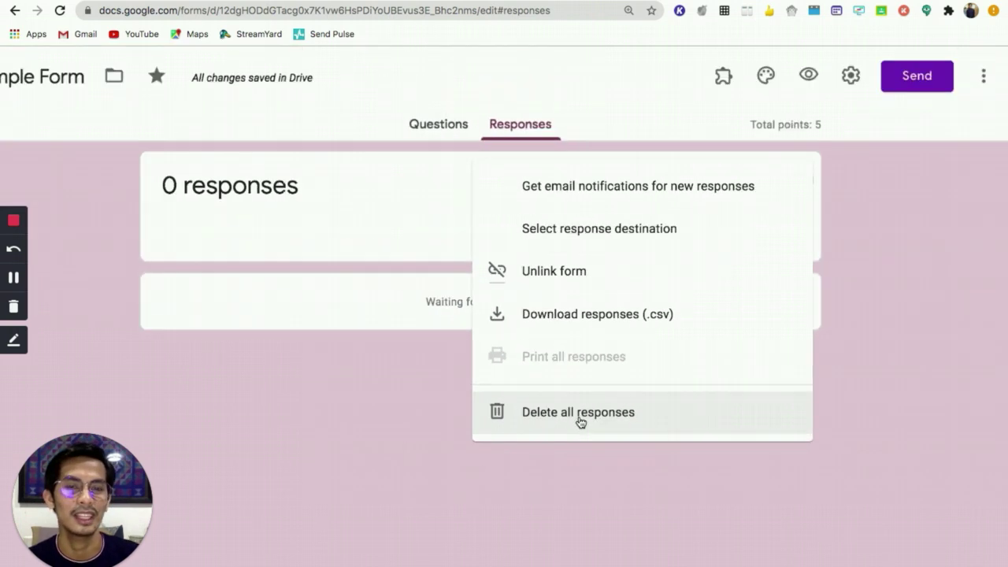
pyautogui.click(872, 278)
pyautogui.scroll(-2, 873, 272)
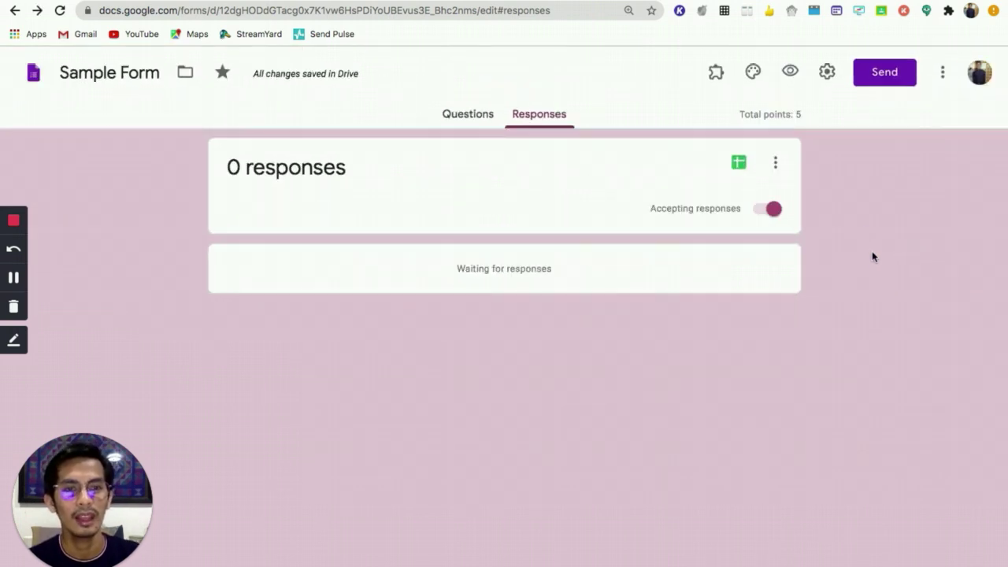